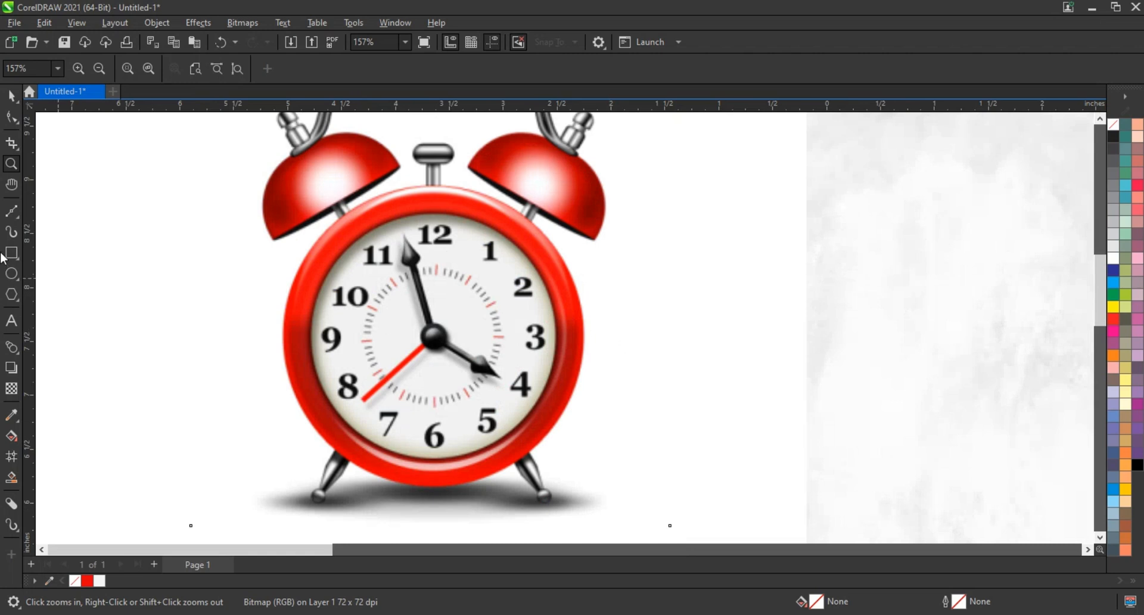
# Step: Trace a closed straight-segment outline around all three clock hands and their hub with the Freehand tool, about 1.29 by 1.57 in
pyautogui.click(19, 220)
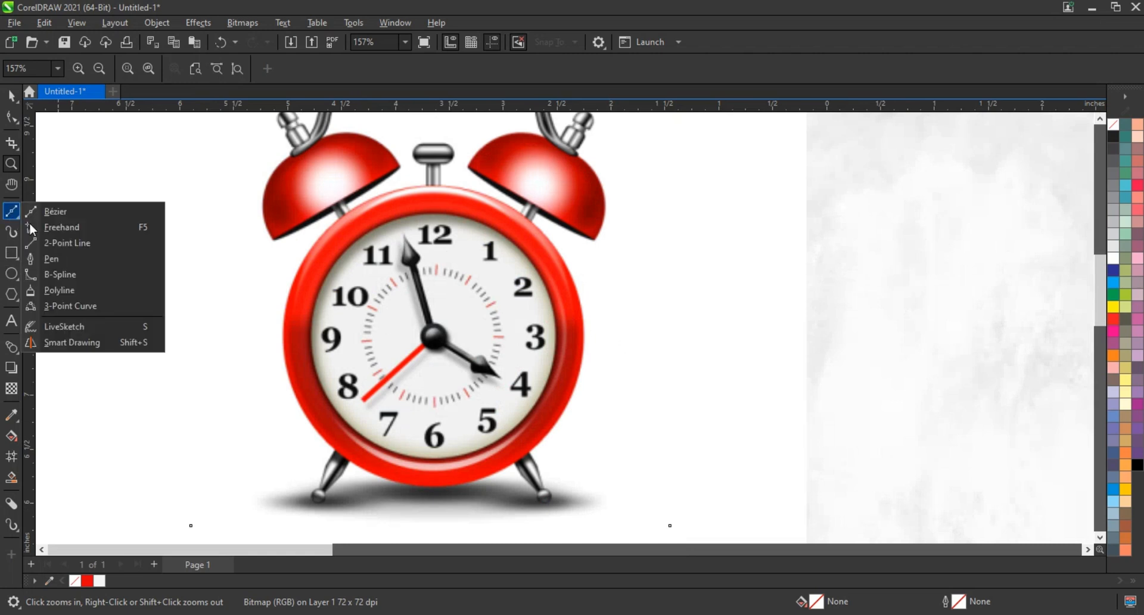
pyautogui.click(47, 225)
pyautogui.click(406, 238)
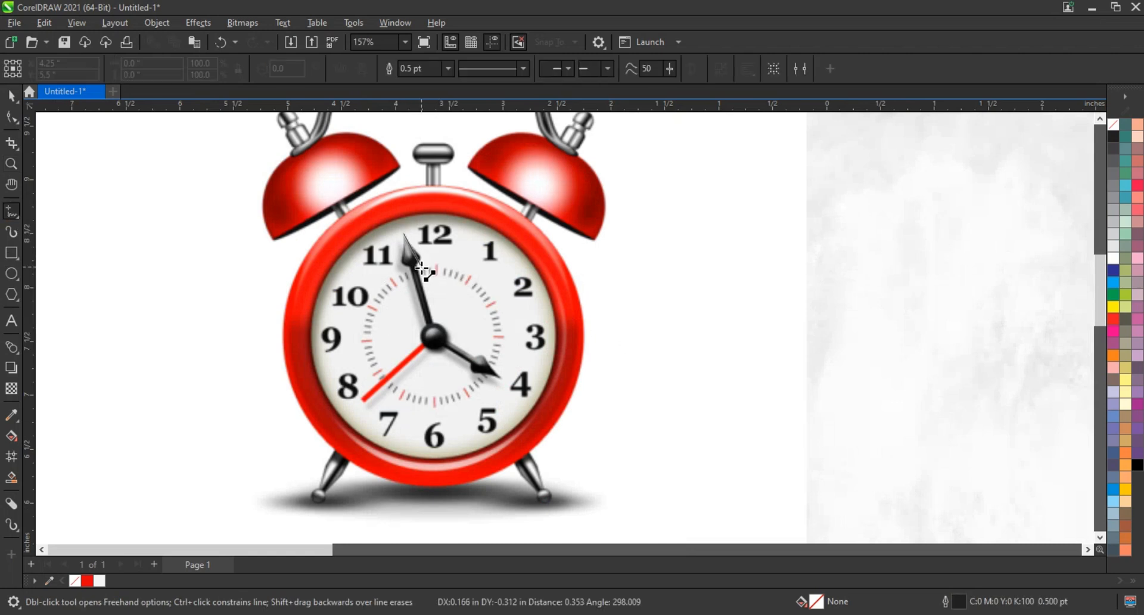
pyautogui.doubleClick(430, 325)
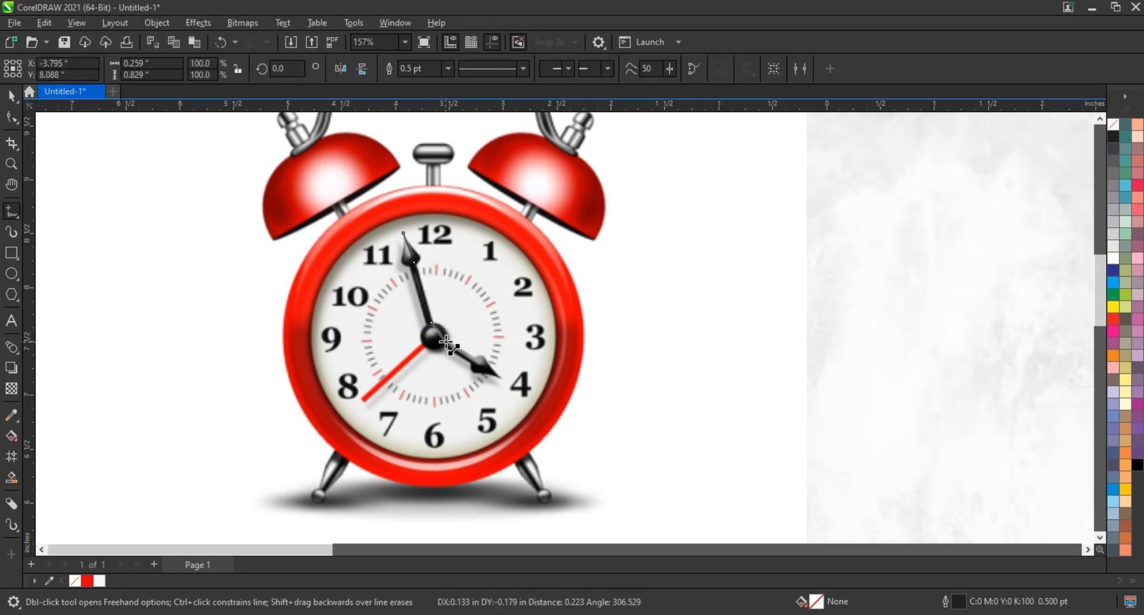
pyautogui.click(474, 356)
pyautogui.click(502, 377)
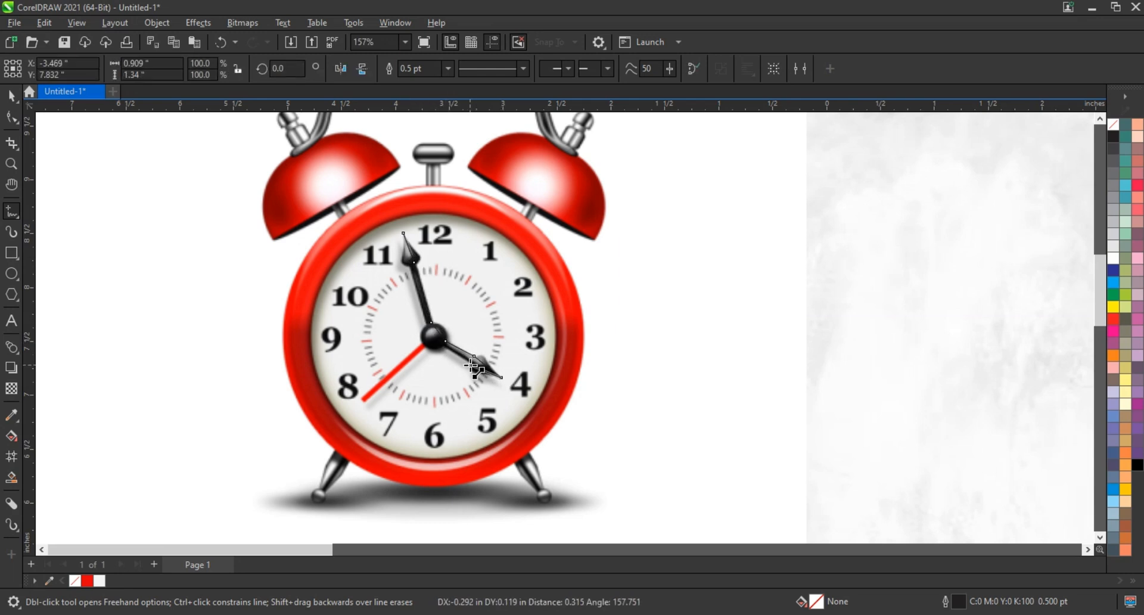
pyautogui.click(444, 344)
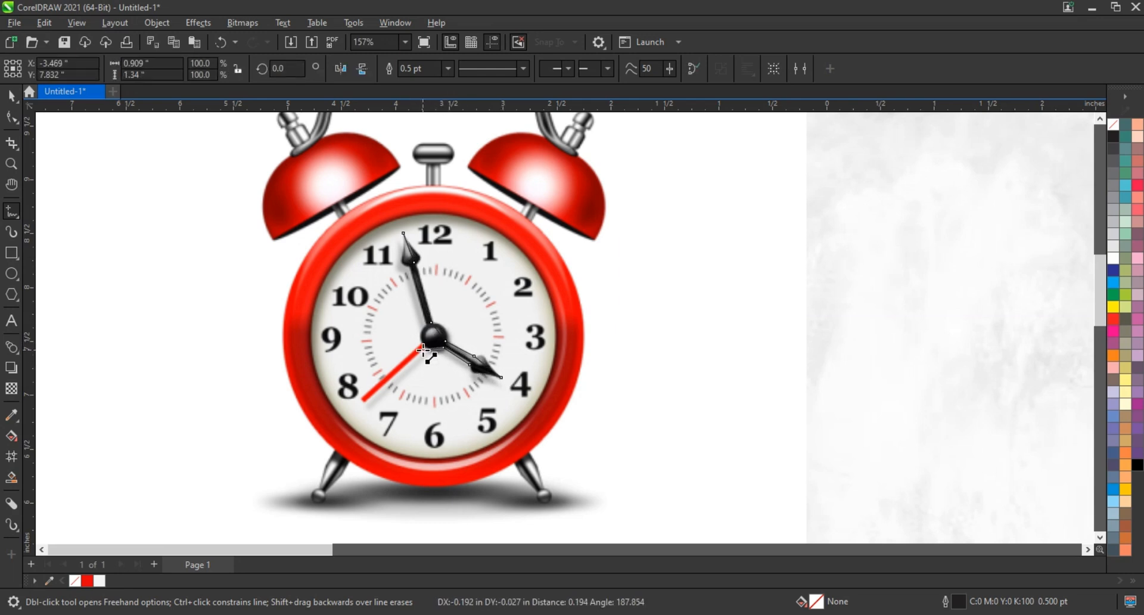
pyautogui.click(364, 398)
pyautogui.click(420, 345)
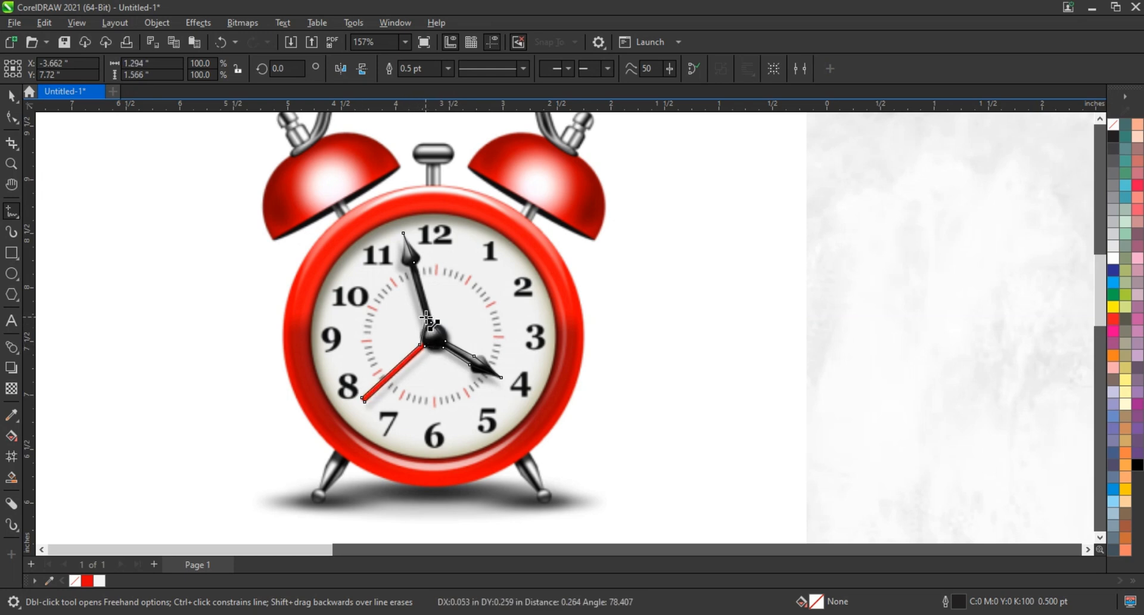
pyautogui.click(428, 324)
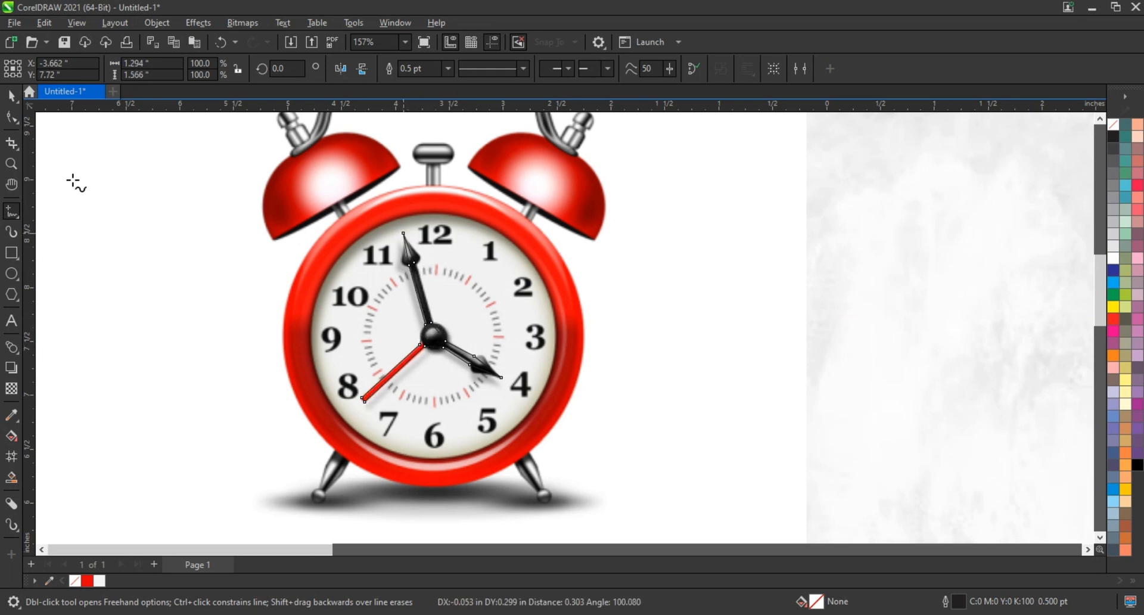
# Step: Convert the outline's segments to curves and bend them around the round hub at the clock's center
pyautogui.press('F10')
pyautogui.hotkey('shift', 'F2')
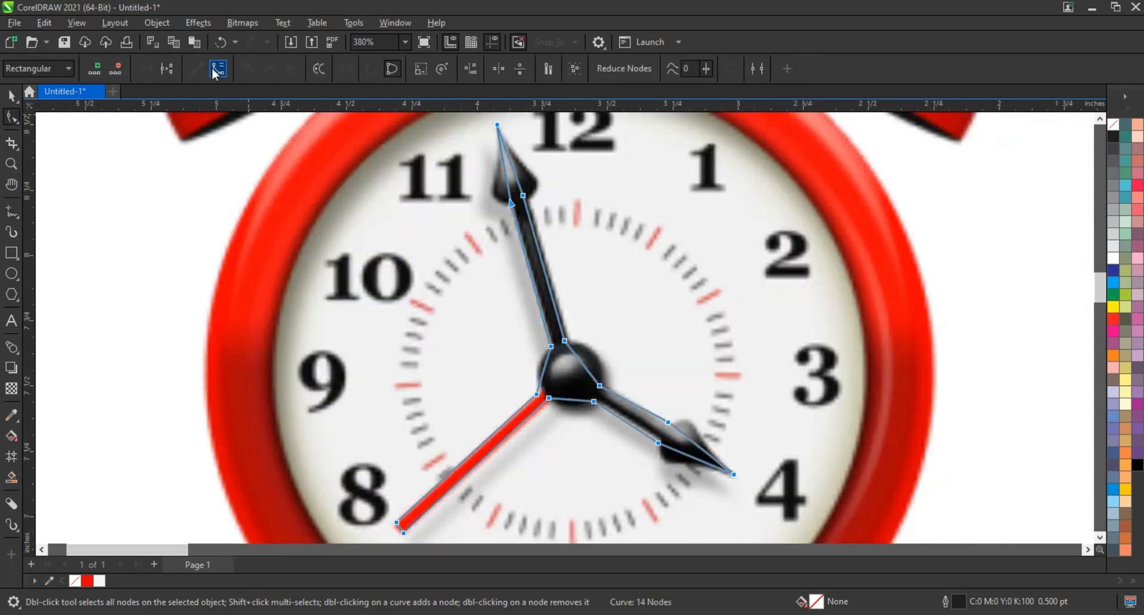
pyautogui.click(215, 70)
pyautogui.click(585, 383)
pyautogui.moveTo(564, 341); pyautogui.dragTo(601, 360)
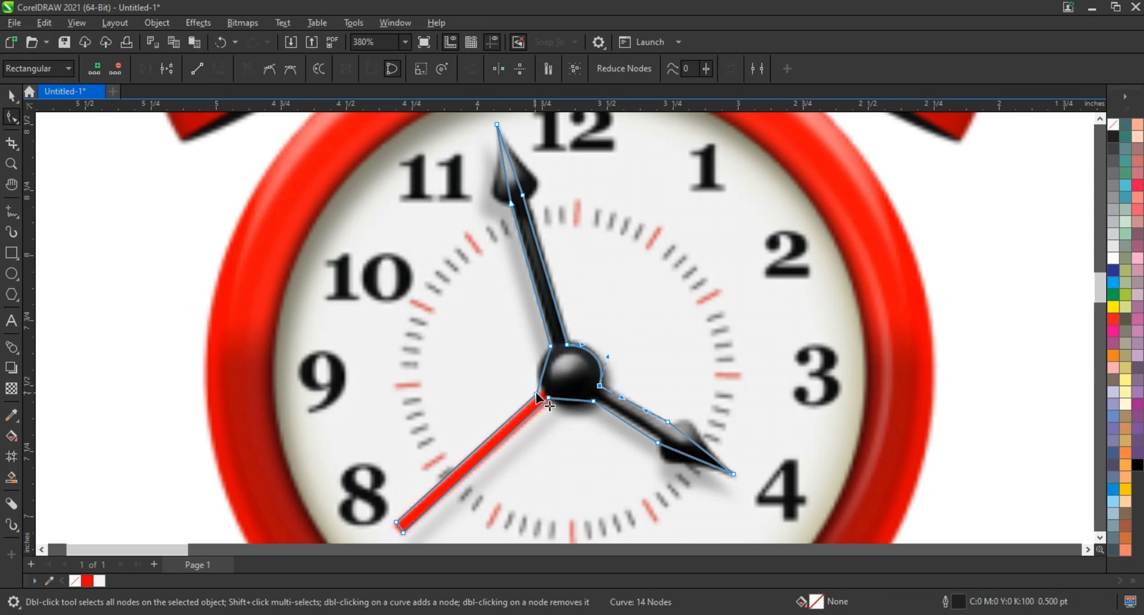
pyautogui.moveTo(536, 393); pyautogui.dragTo(550, 350)
pyautogui.moveTo(570, 400); pyautogui.dragTo(569, 406)
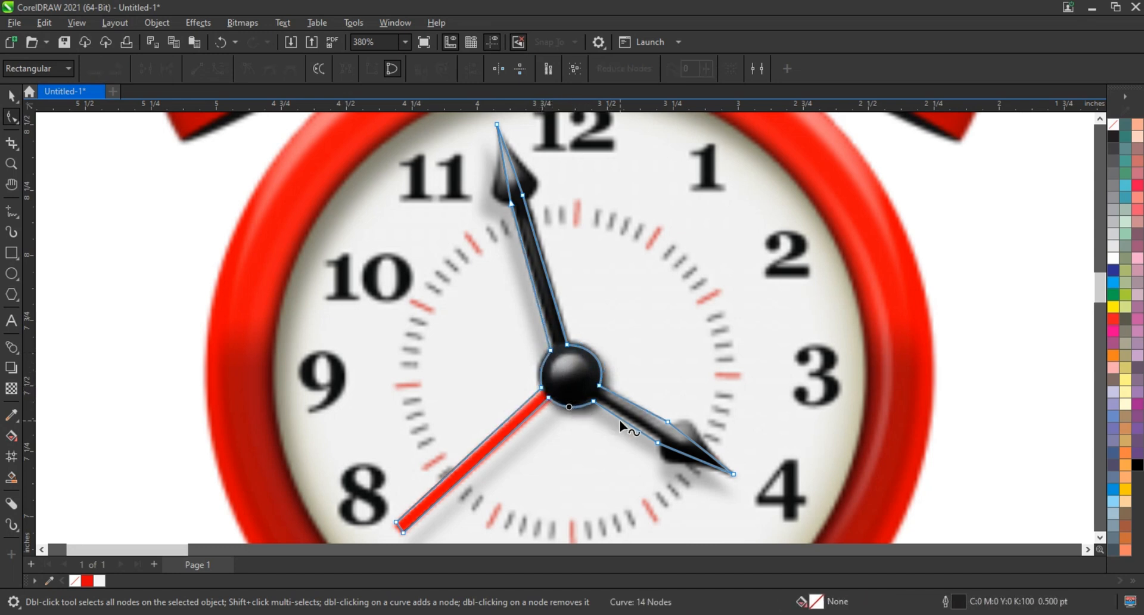
# Step: Reshape the outline along the hour hand, curving both sides of its arrowhead near the 4
pyautogui.moveTo(658, 442); pyautogui.dragTo(663, 437)
pyautogui.moveTo(593, 401); pyautogui.dragTo(595, 399)
pyautogui.moveTo(669, 421); pyautogui.dragTo(693, 407)
pyautogui.moveTo(712, 457)
pyautogui.mouseDown()
pyautogui.moveTo(665, 473)
pyautogui.moveTo(693, 450)
pyautogui.mouseUp()
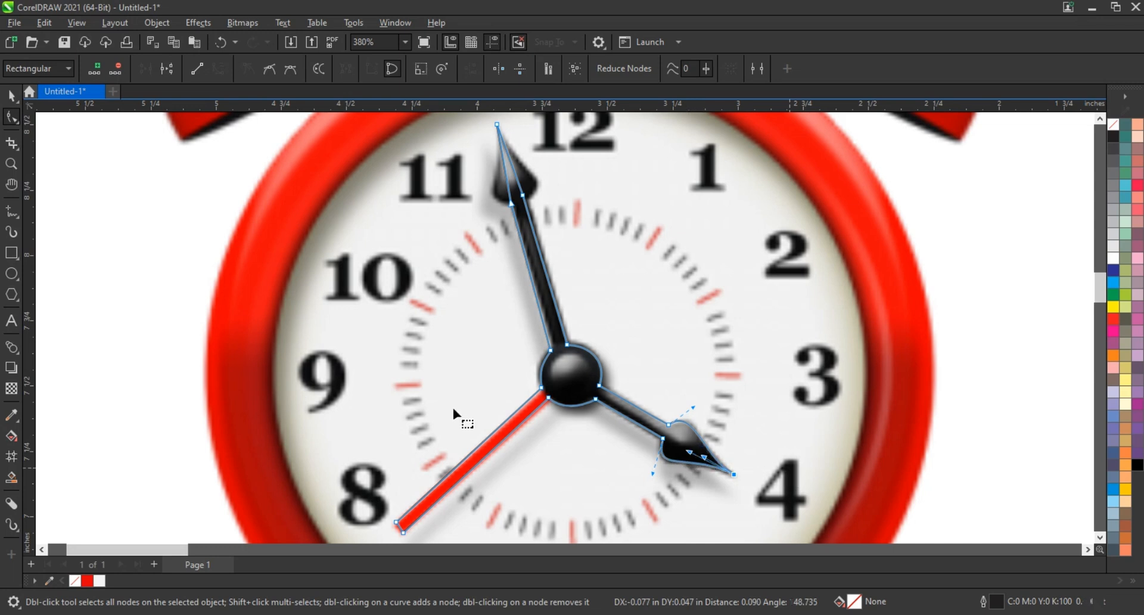
# Step: Adjust the outline's nodes at the hub and tip of the red second hand to fit its edges
pyautogui.click(542, 388)
pyautogui.click(403, 532)
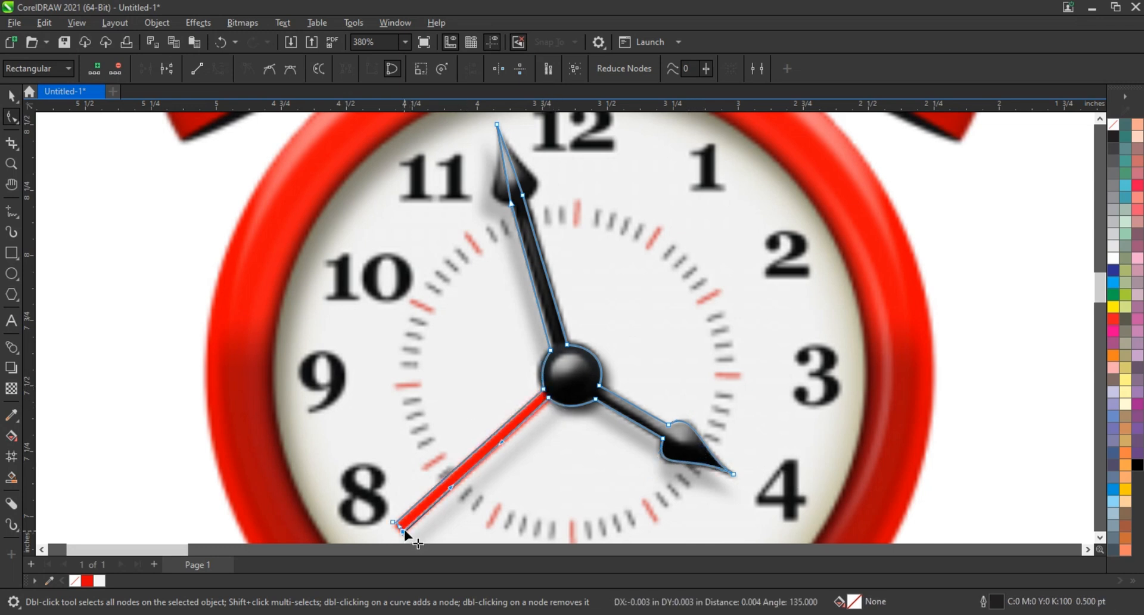
pyautogui.moveTo(404, 531); pyautogui.dragTo(395, 521)
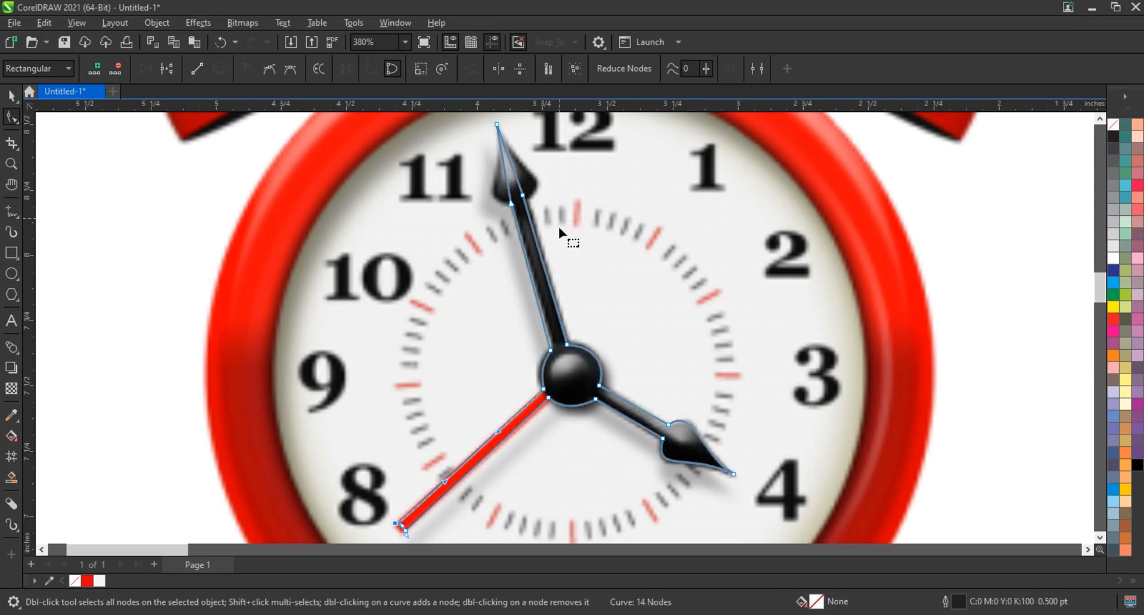
# Step: Curve the outline around the minute hand's arrowhead and fine-tune the node where that hand meets the hub
pyautogui.moveTo(523, 196); pyautogui.dragTo(476, 202)
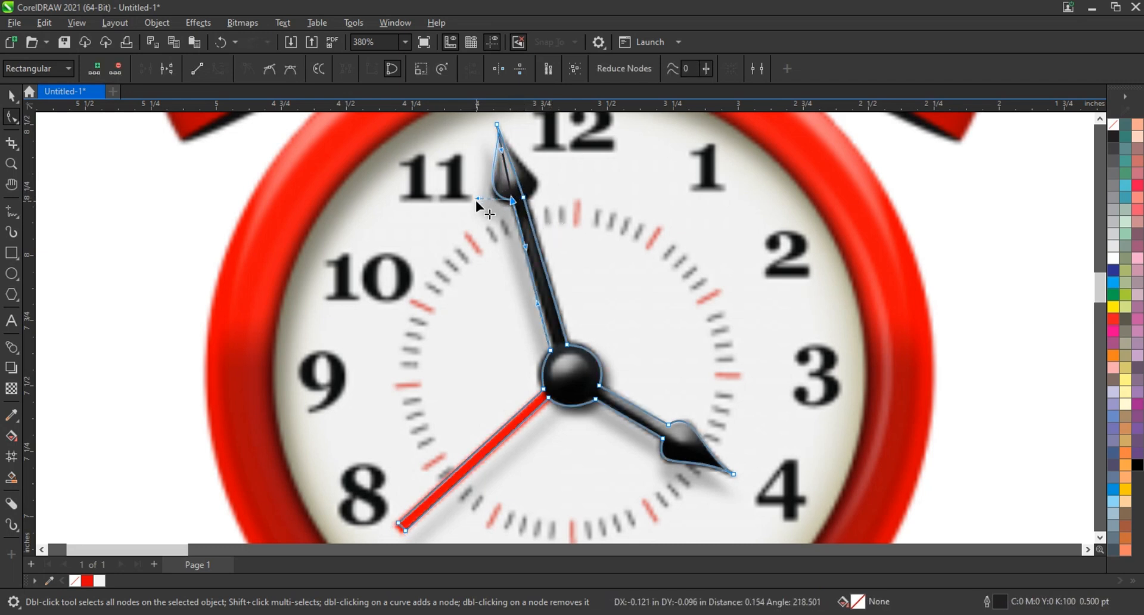
pyautogui.moveTo(506, 152); pyautogui.dragTo(551, 178)
pyautogui.click(524, 197)
pyautogui.click(11, 96)
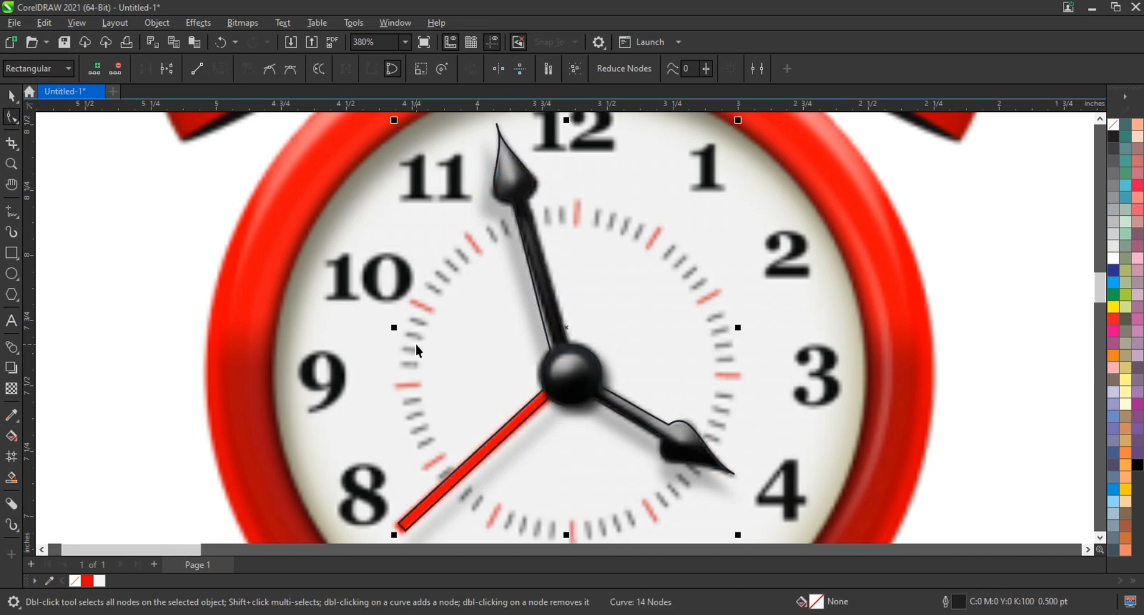
pyautogui.scroll(-2, 416, 345)
pyautogui.click(12, 117)
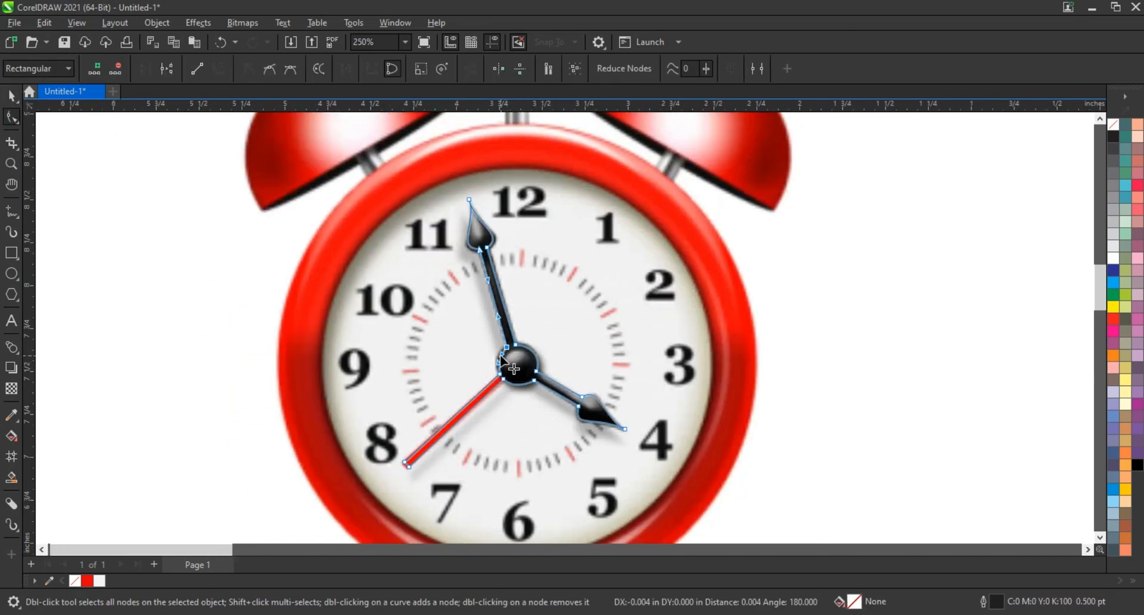
pyautogui.click(668, 318)
pyautogui.click(12, 96)
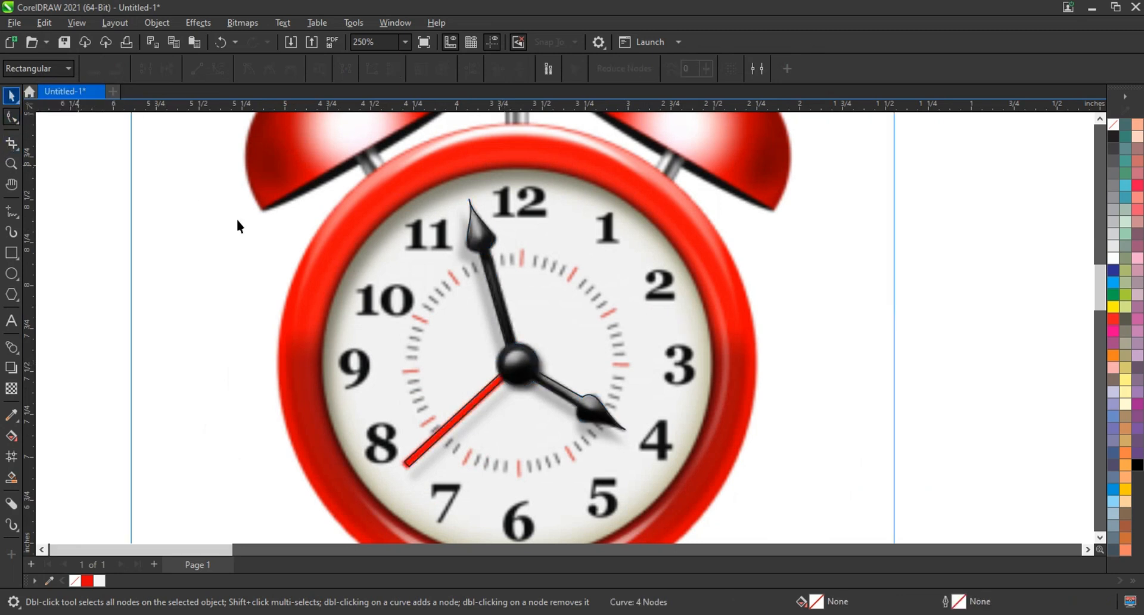
# Step: PowerClip a copy of the clock image inside the hands outline and move the cut-out hands to the empty area left of the clock
pyautogui.scroll(-2, 702, 375)
pyautogui.click(702, 344)
pyautogui.click(678, 309)
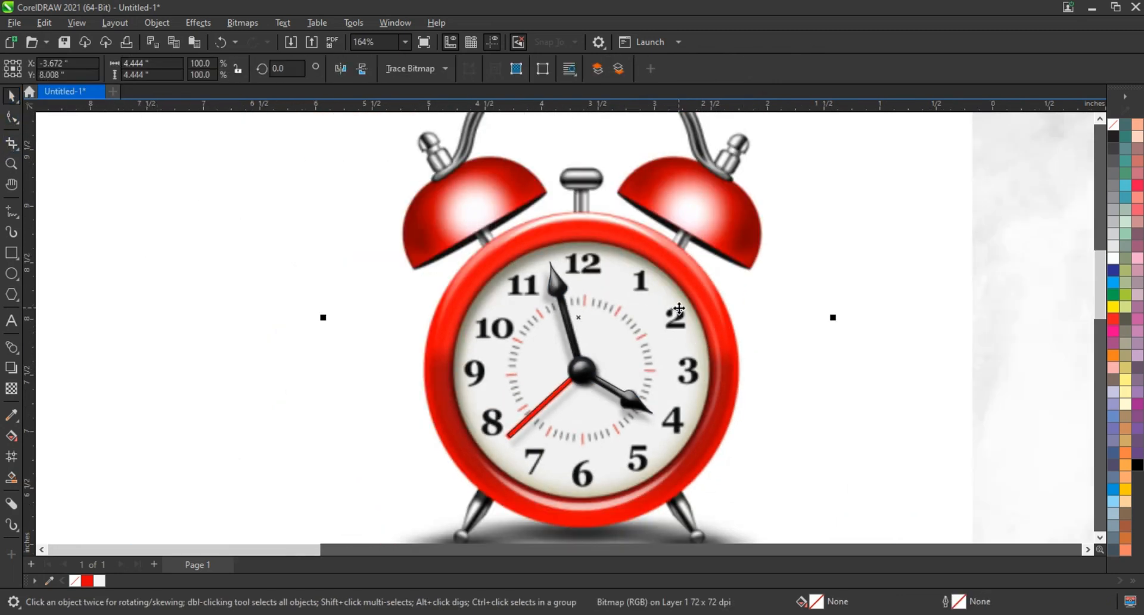
pyautogui.rightClick(677, 309)
pyautogui.click(742, 397)
pyautogui.click(582, 369)
pyautogui.moveTo(583, 368); pyautogui.dragTo(217, 362)
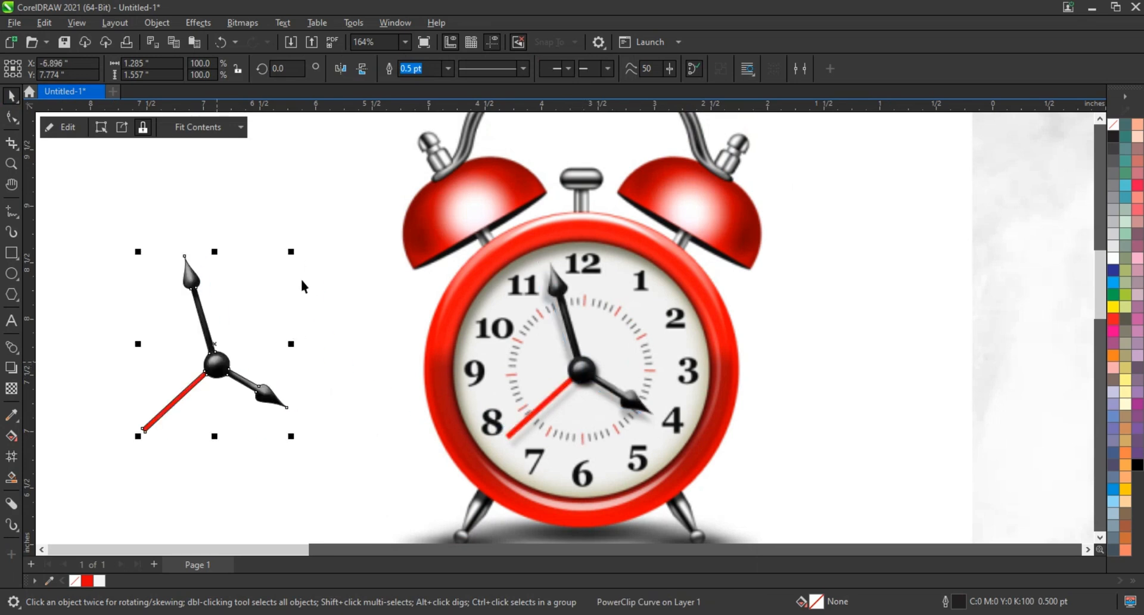
pyautogui.click(281, 316)
# Step: Draw a circle about 6.52 in in diameter over the pizza image
pyautogui.scroll(-6, 281, 316)
pyautogui.scroll(-2, 50, 237)
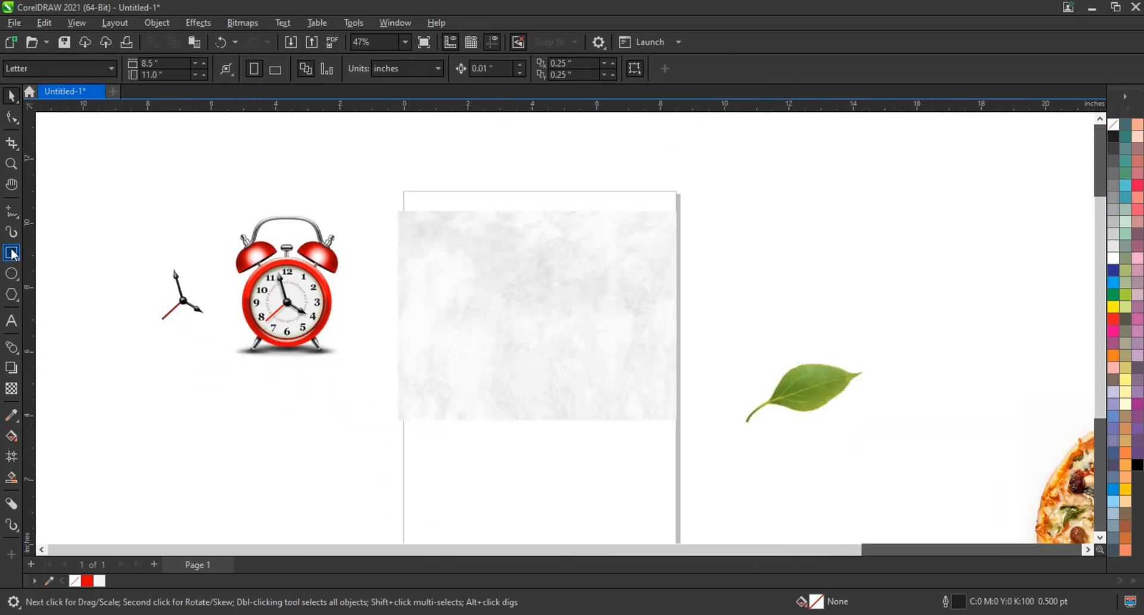
pyautogui.press('F4')
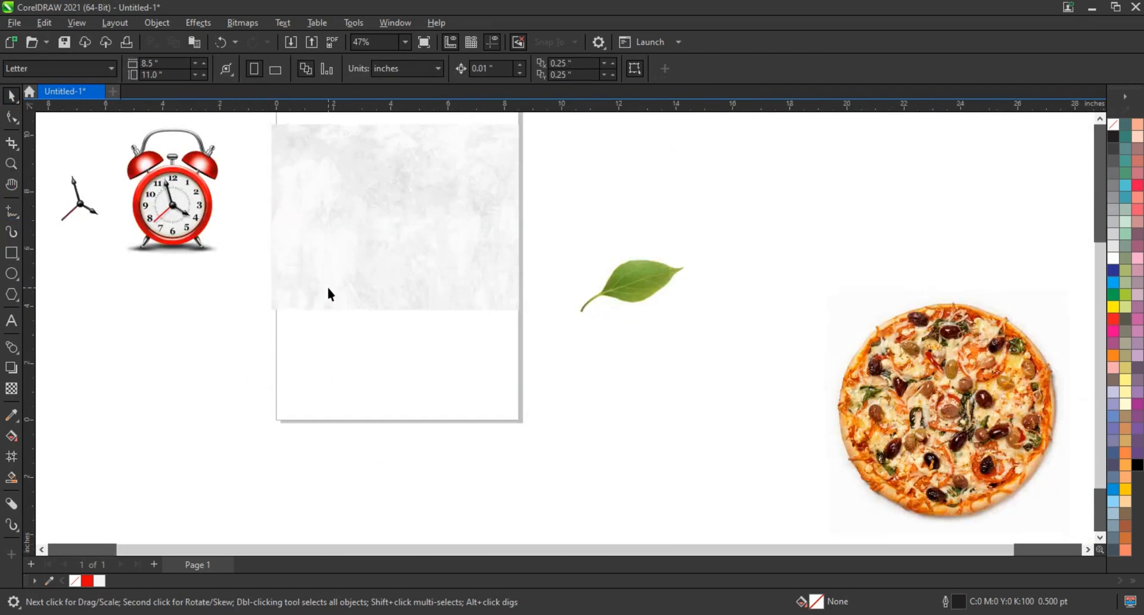
pyautogui.click(11, 166)
pyautogui.moveTo(819, 286); pyautogui.dragTo(1058, 530)
pyautogui.rightClick(457, 296)
pyautogui.click(20, 274)
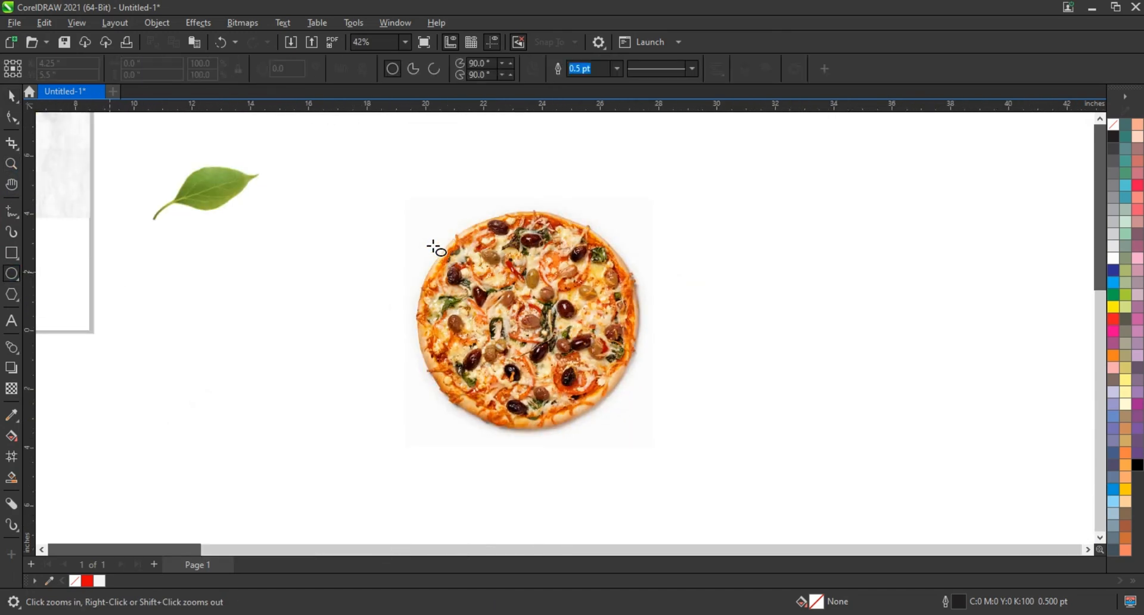
pyautogui.moveTo(433, 230)
pyautogui.mouseDown()
pyautogui.moveTo(574, 421)
pyautogui.moveTo(625, 421)
pyautogui.mouseUp()
# Step: Enlarge the circle to about 7.28 in and align it with the pizza's outer edge
pyautogui.click(12, 95)
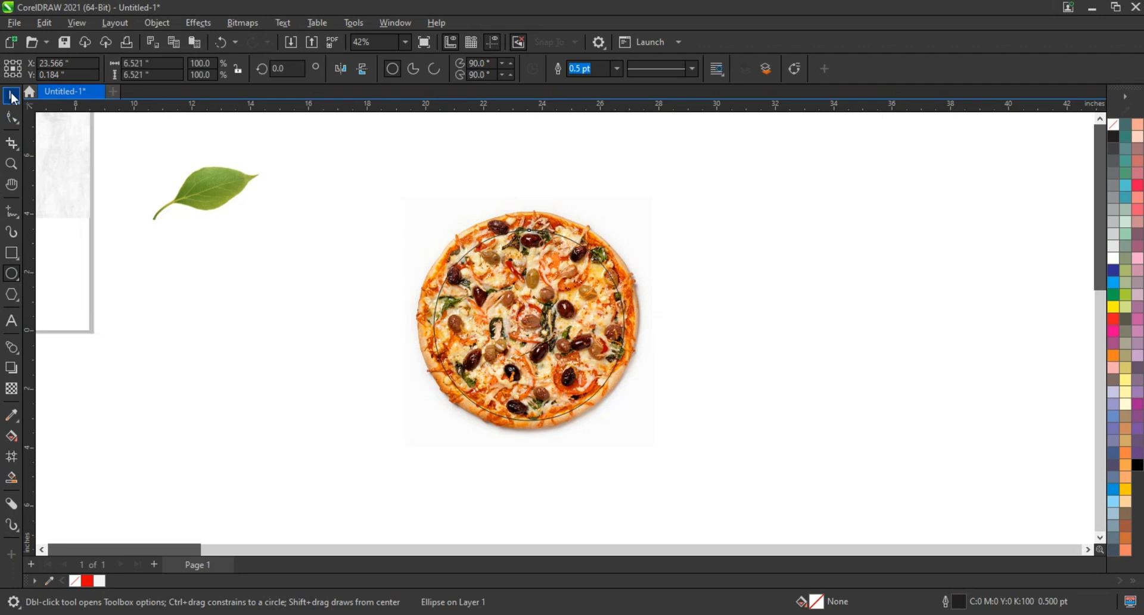
pyautogui.moveTo(633, 234); pyautogui.dragTo(643, 225)
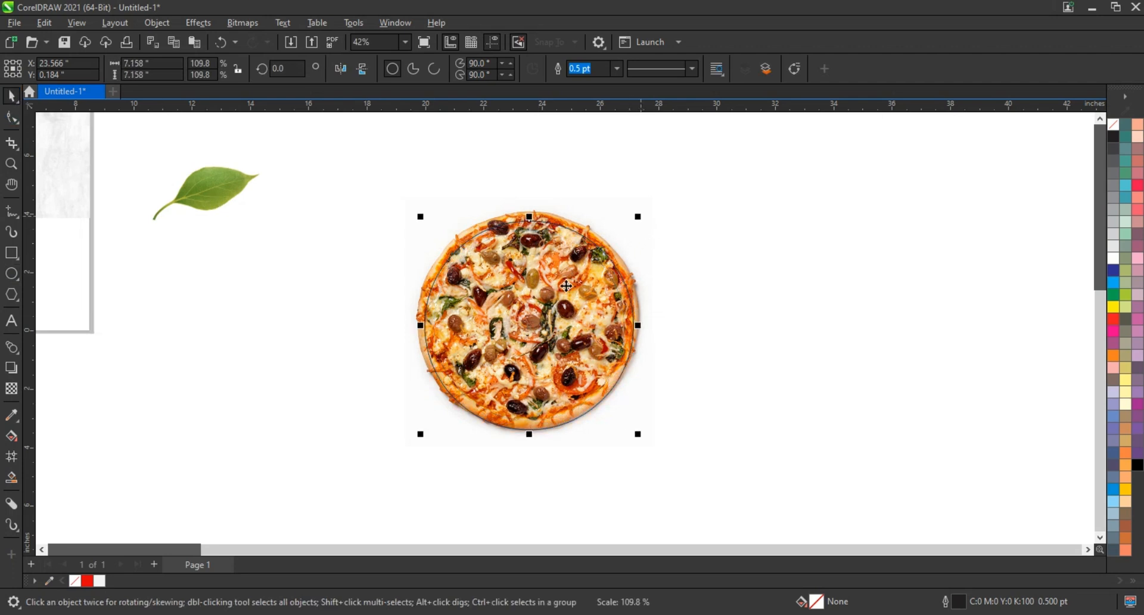
pyautogui.moveTo(560, 279); pyautogui.dragTo(553, 283)
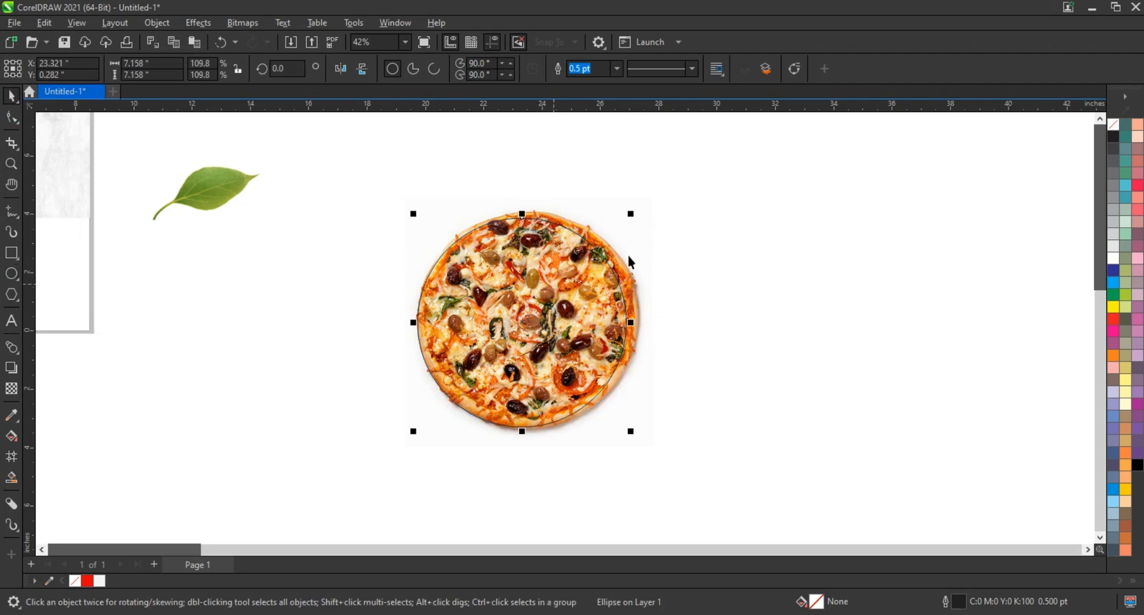
pyautogui.moveTo(631, 213); pyautogui.dragTo(636, 210)
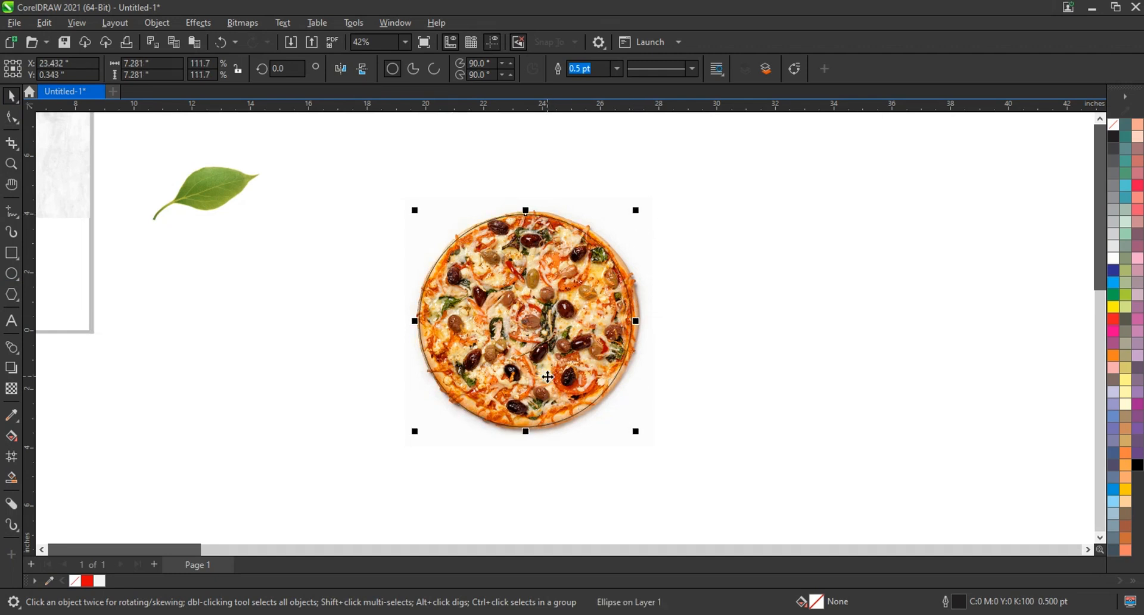
# Step: PowerClip the pizza image inside the circle to remove its background
pyautogui.rightClick(623, 253)
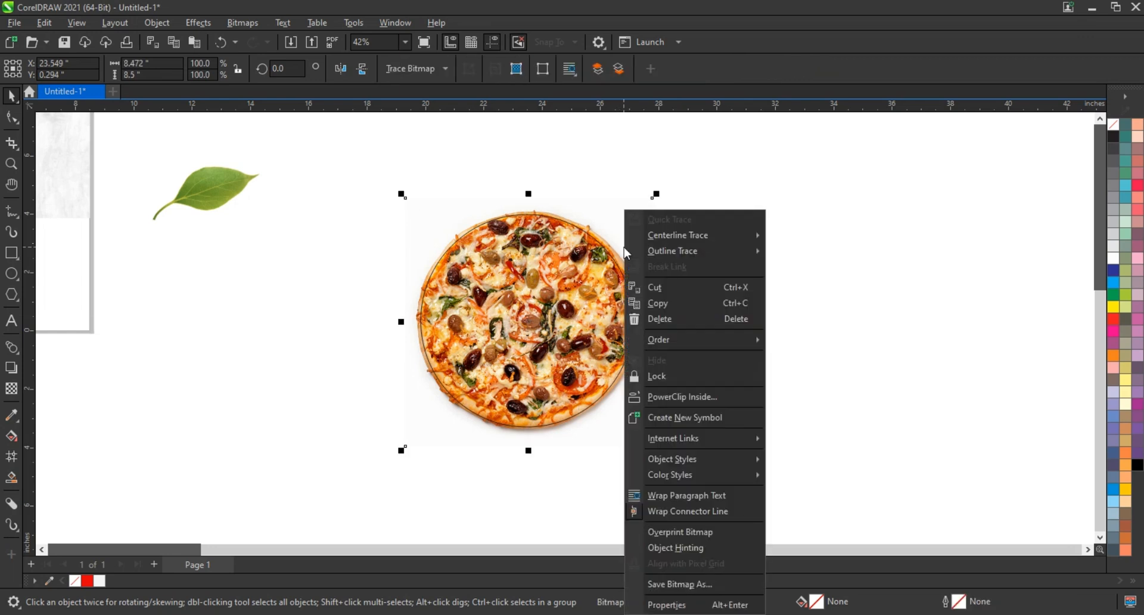
pyautogui.click(706, 399)
pyautogui.click(632, 333)
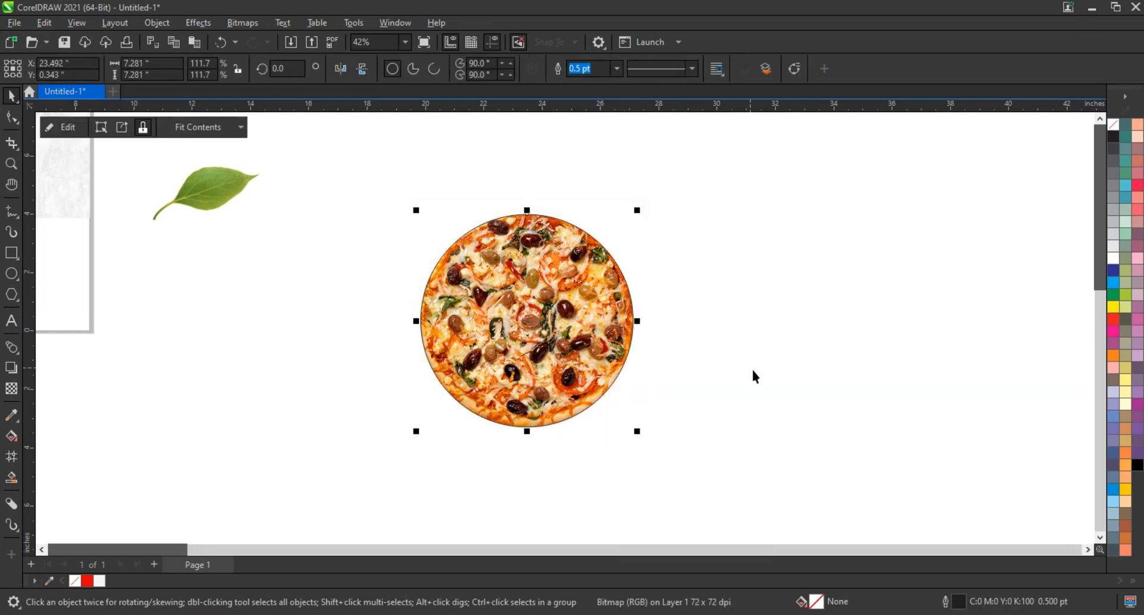
# Step: Scale the clipped pizza down to about 2.05 in and place it at the clock's right side
pyautogui.moveTo(668, 233); pyautogui.dragTo(993, 391)
pyautogui.moveTo(957, 424); pyautogui.dragTo(179, 224)
pyautogui.scroll(5, 179, 224)
pyautogui.moveTo(482, 312); pyautogui.dragTo(742, 311)
# Step: Position the cut-out hands over the clock's dial and place the pizza on the clock face, one level behind the hands
pyautogui.click(476, 405)
pyautogui.moveTo(545, 354); pyautogui.dragTo(561, 360)
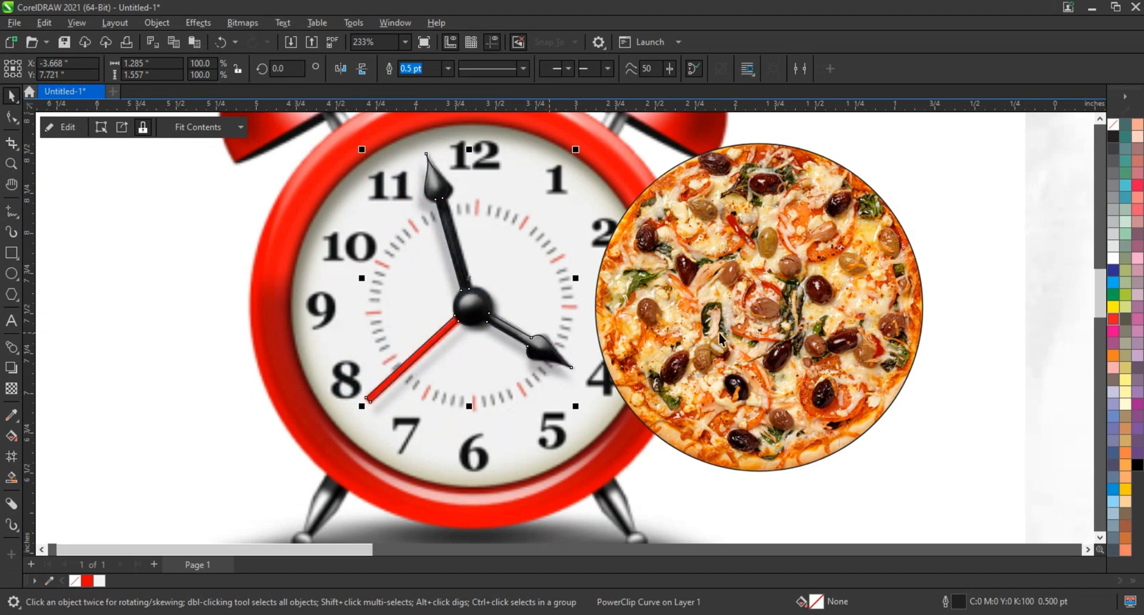
pyautogui.moveTo(719, 331); pyautogui.dragTo(429, 330)
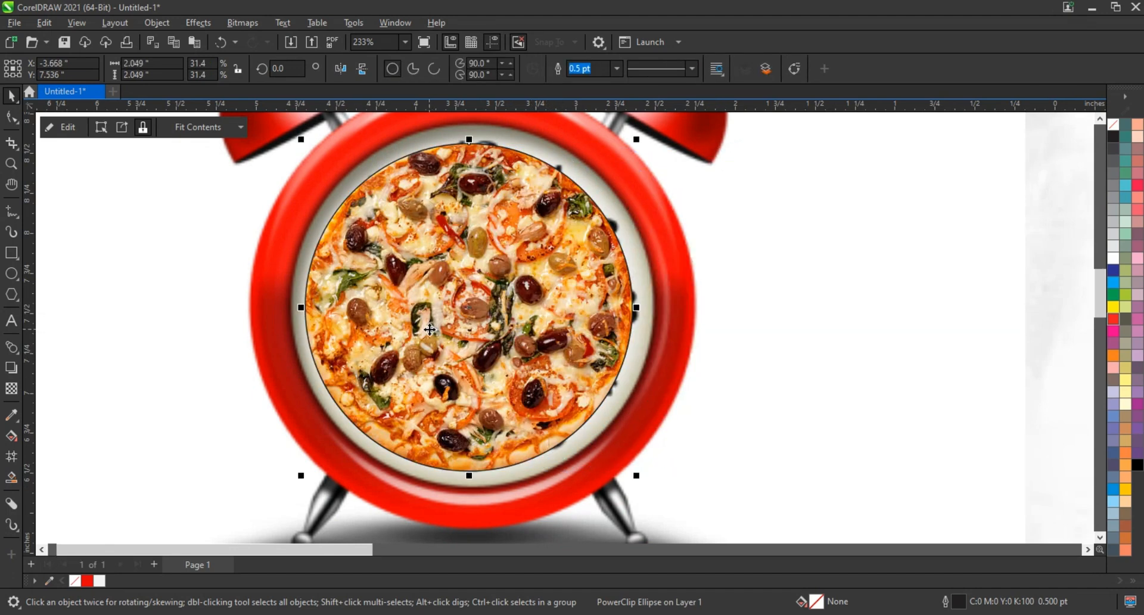
pyautogui.hotkey('ctrl', 'pagedown')
pyautogui.scroll(-2, 430, 329)
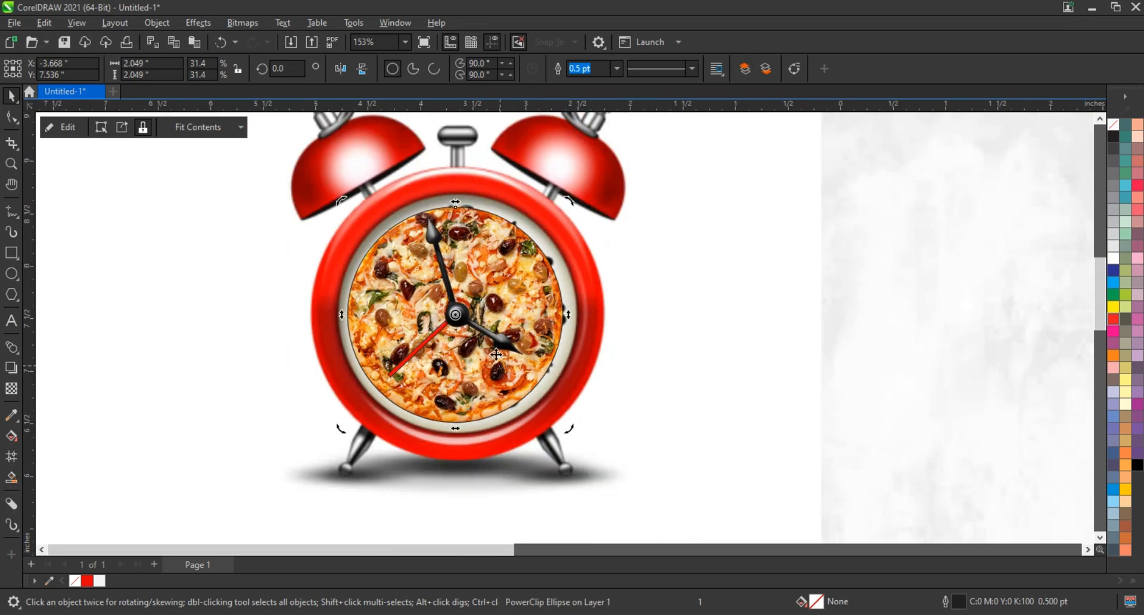
# Step: Enlarge the pizza to about 2.27 in so it covers the whole dial, and remove its outline
pyautogui.click(530, 398)
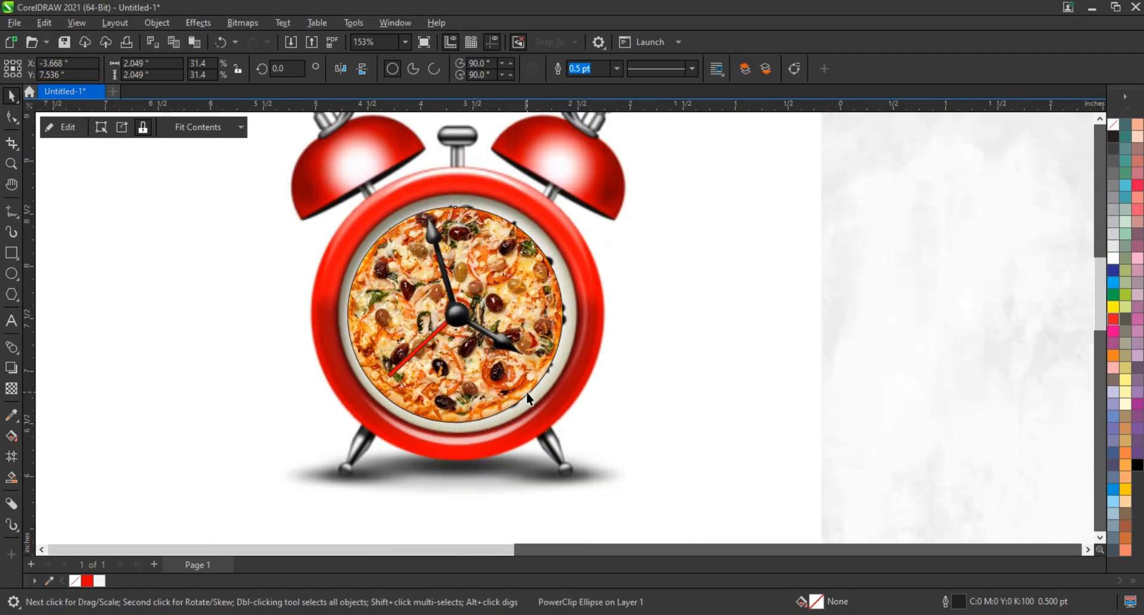
pyautogui.moveTo(567, 427); pyautogui.dragTo(582, 441)
pyautogui.moveTo(582, 191); pyautogui.dragTo(585, 189)
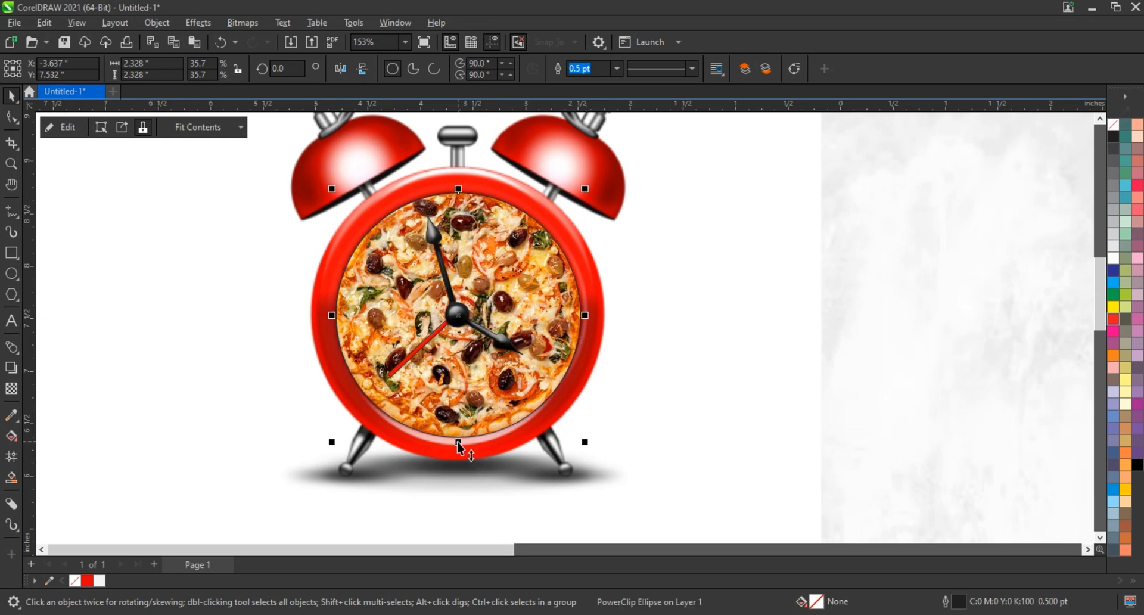
pyautogui.moveTo(585, 189); pyautogui.dragTo(582, 191)
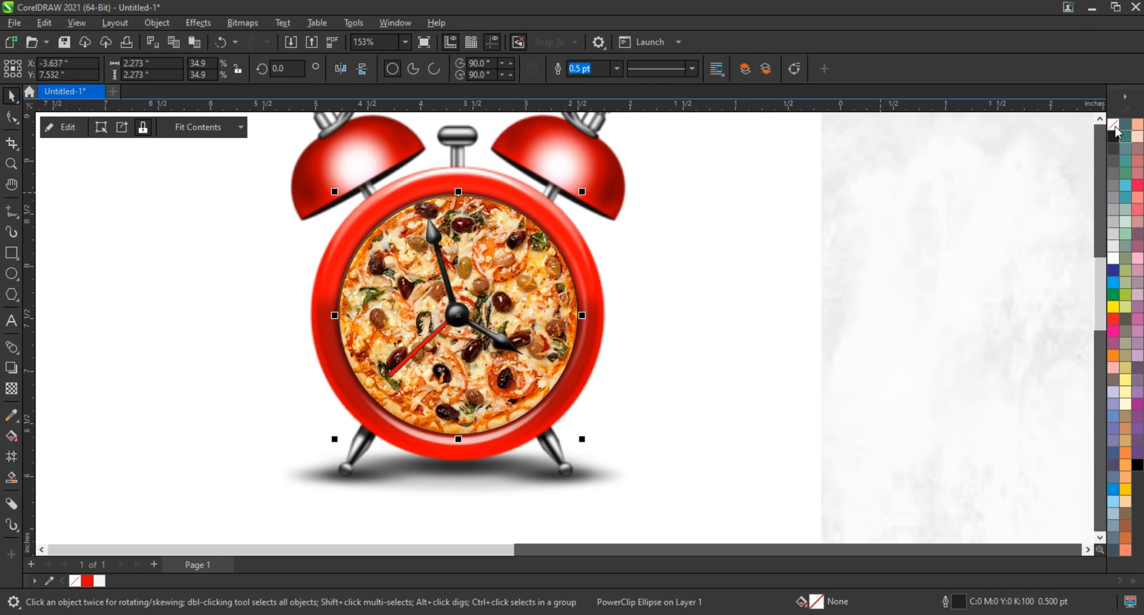
pyautogui.rightClick(1115, 129)
pyautogui.click(1060, 135)
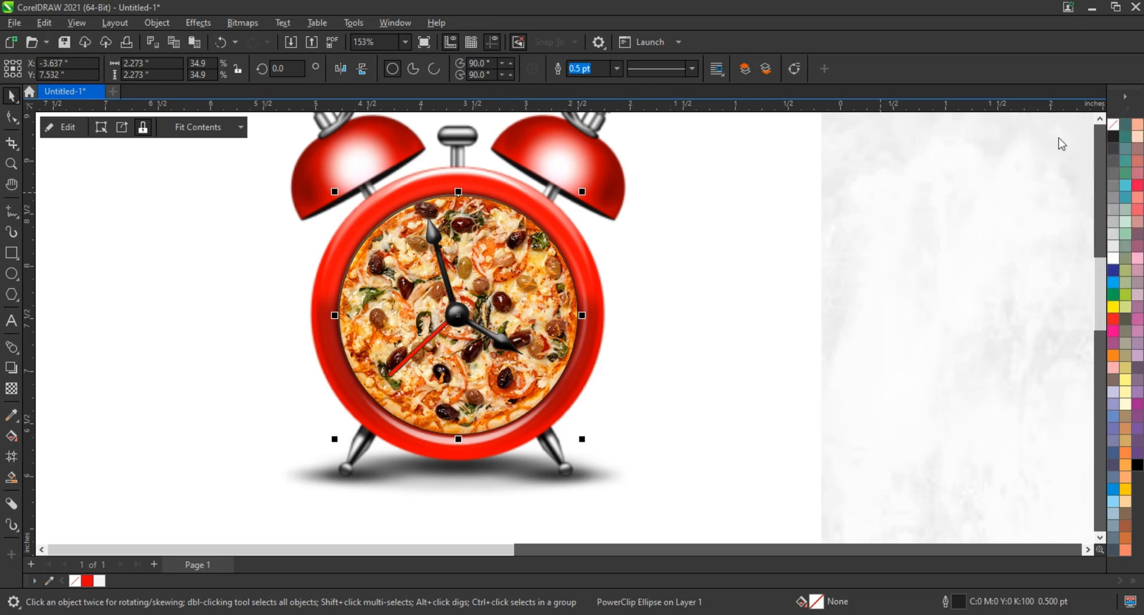
# Step: Remove the outline from the cut-out clock hands
pyautogui.click(138, 247)
pyautogui.click(456, 315)
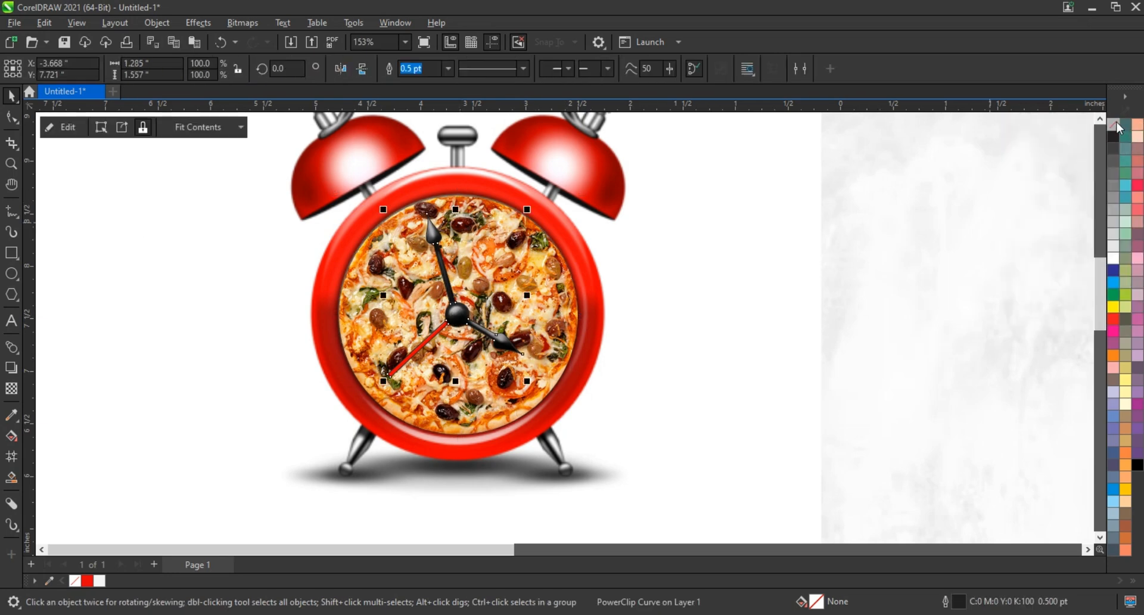
pyautogui.rightClick(1116, 128)
pyautogui.click(1059, 130)
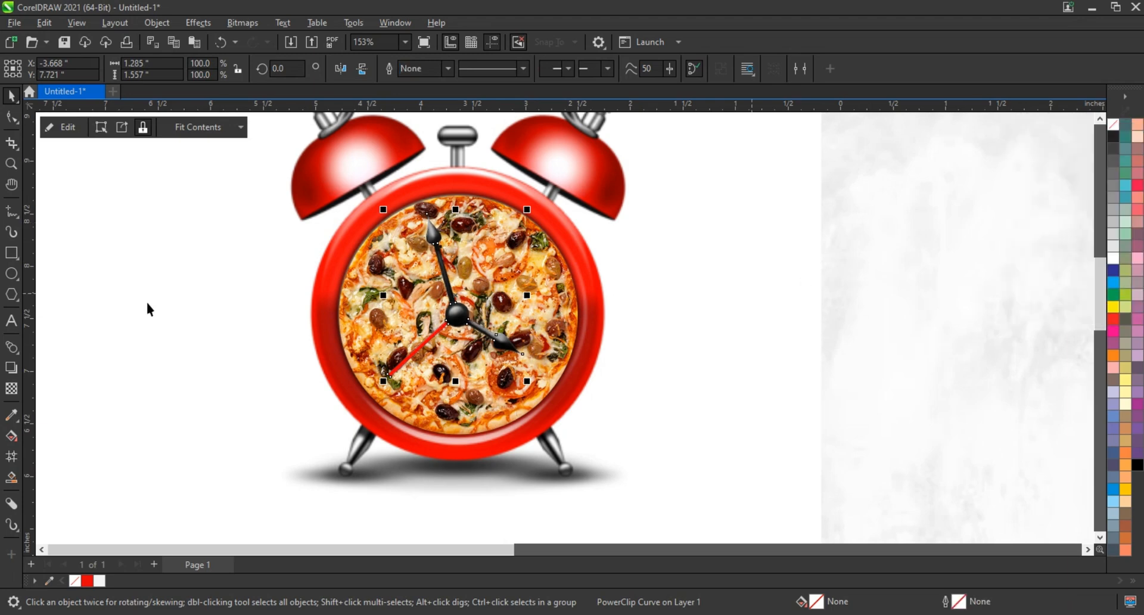
# Step: Add a Multiply drop shadow to the clock hands with a changed feather direction, opacity 84 and offset about -0.07 by -0.021 in
pyautogui.click(12, 164)
pyautogui.moveTo(296, 184); pyautogui.dragTo(688, 447)
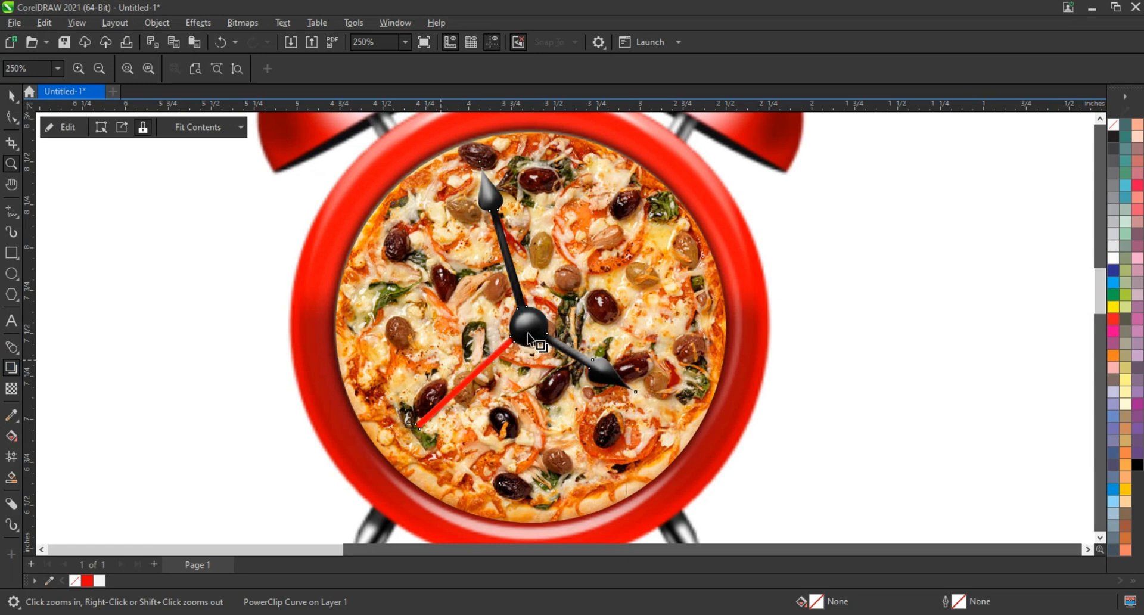
pyautogui.moveTo(479, 343); pyautogui.dragTo(407, 331)
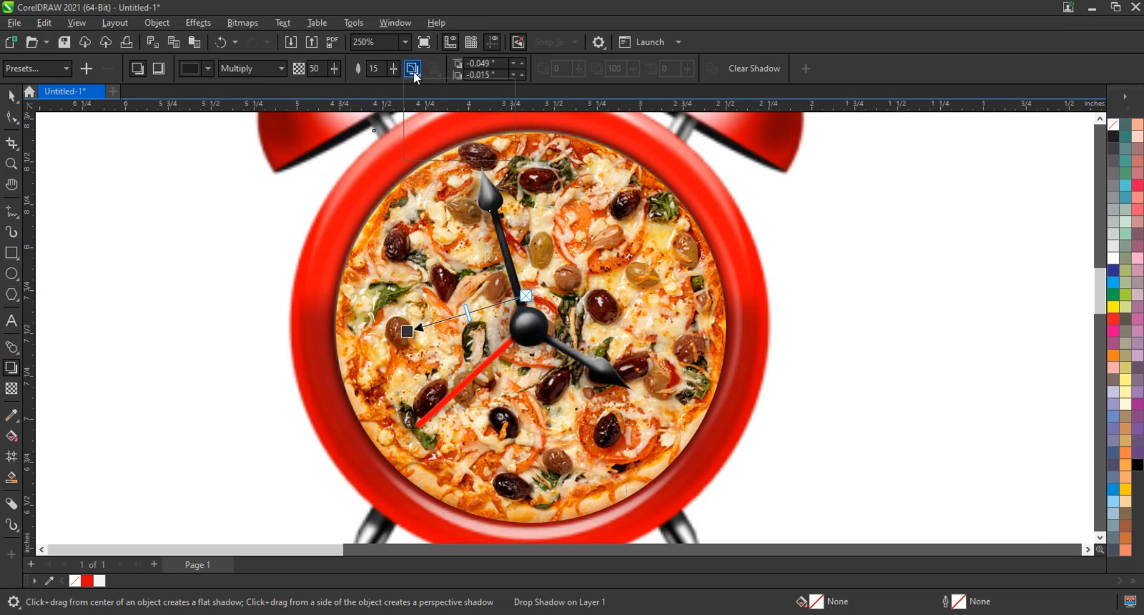
pyautogui.click(414, 70)
pyautogui.click(433, 135)
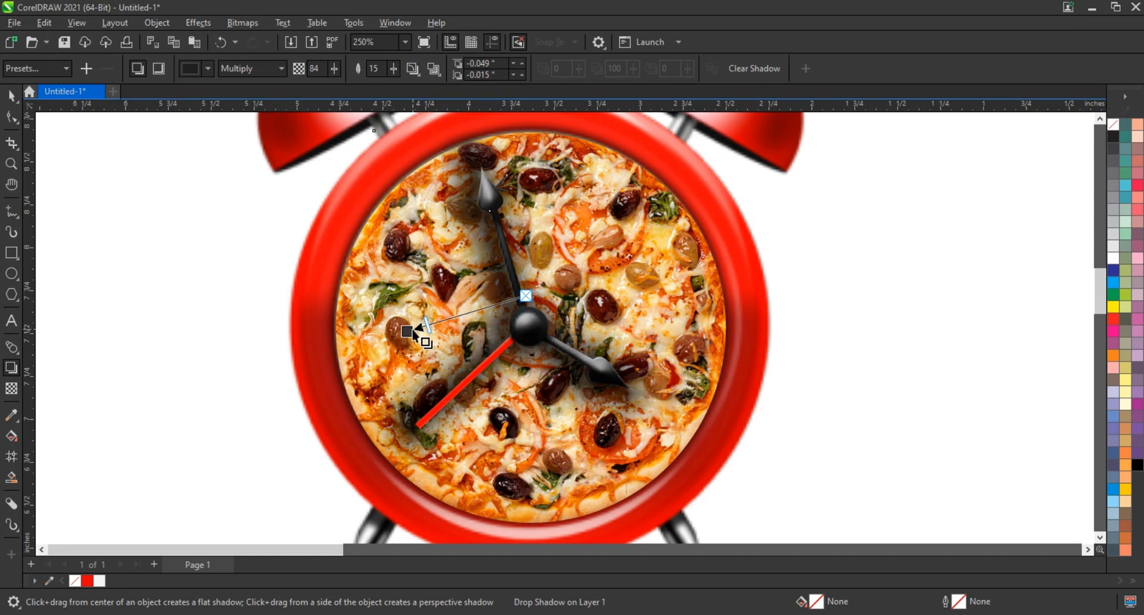
pyautogui.moveTo(408, 331); pyautogui.dragTo(403, 332)
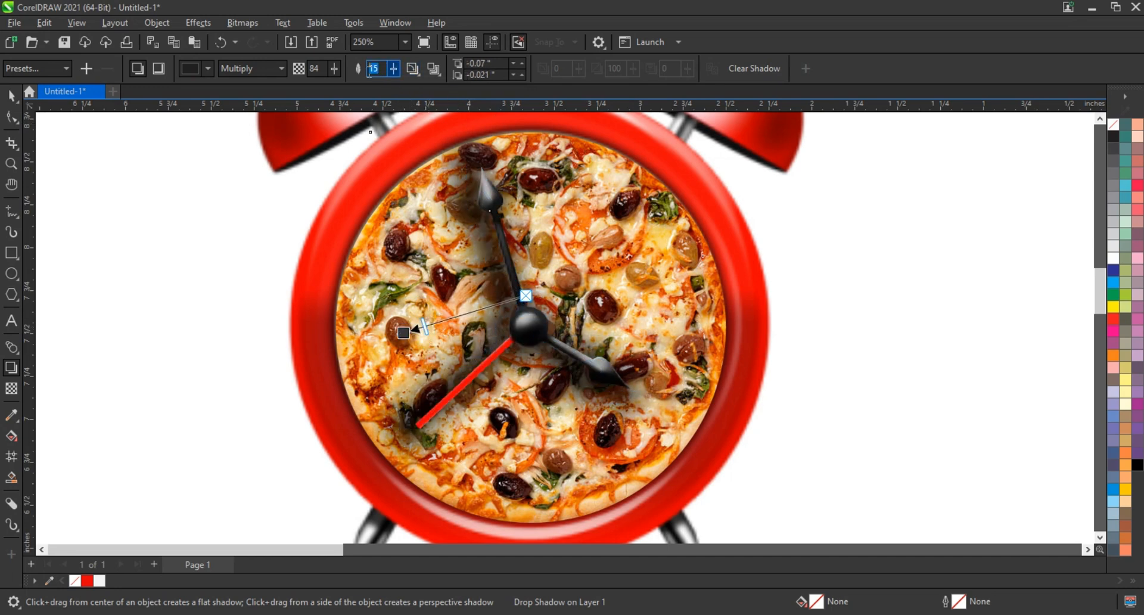
# Step: Set the hands' shadow feather to 5, reduce its opacity to about 74 and shorten its offset to about -0.041 by -0.013 in
pyautogui.write('5')
pyautogui.press('Return')
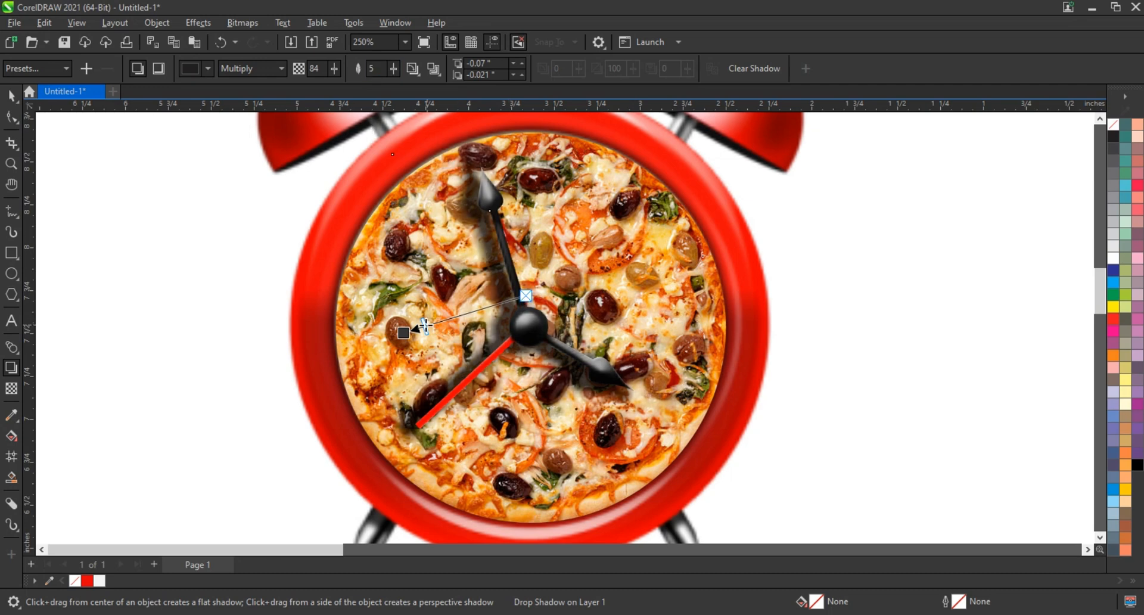
pyautogui.moveTo(425, 326)
pyautogui.mouseDown()
pyautogui.moveTo(441, 323)
pyautogui.moveTo(408, 332)
pyautogui.mouseUp()
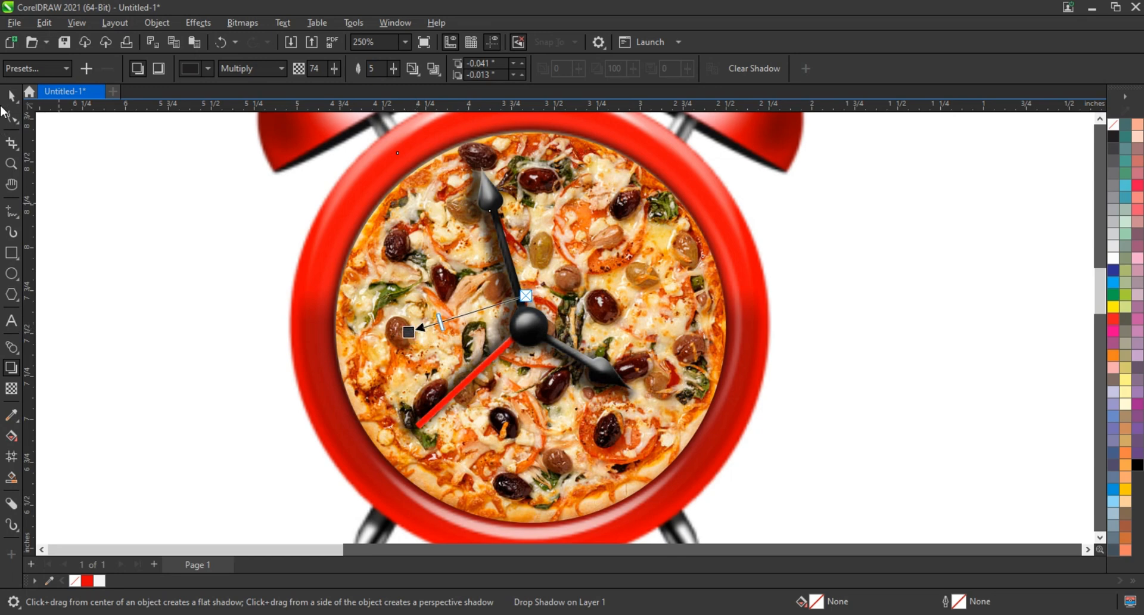
pyautogui.click(10, 95)
# Step: Group the clock, pizza and shadowed hands, and move the group onto the texture image on the page
pyautogui.scroll(-2, 475, 319)
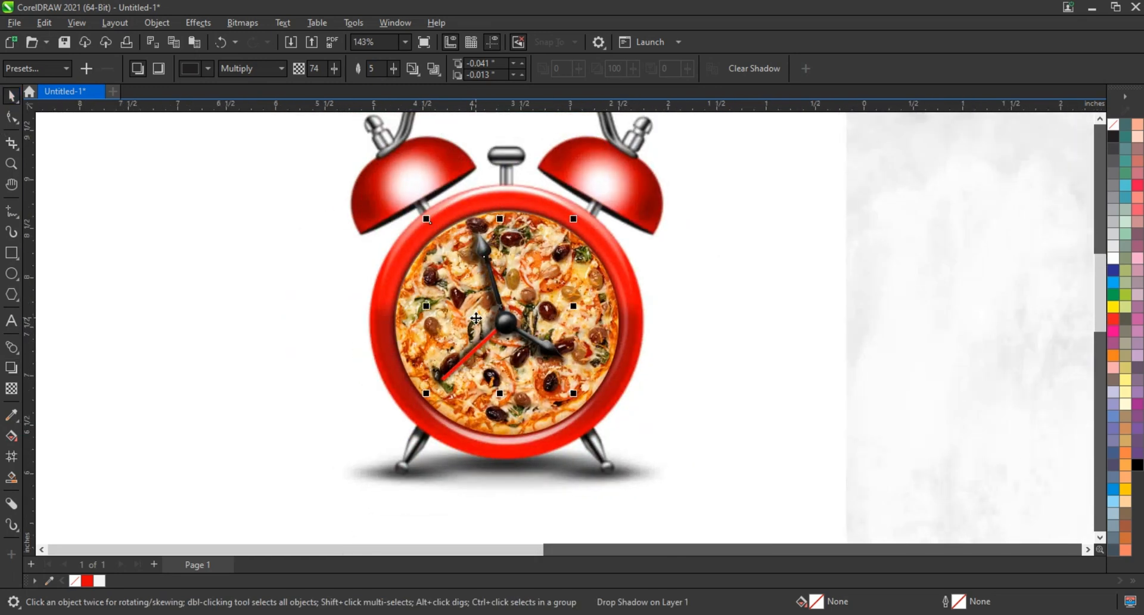
pyautogui.scroll(-5, 476, 319)
pyautogui.click(301, 177)
pyautogui.moveTo(296, 145); pyautogui.dragTo(617, 430)
pyautogui.hotkey('shift', 'F2')
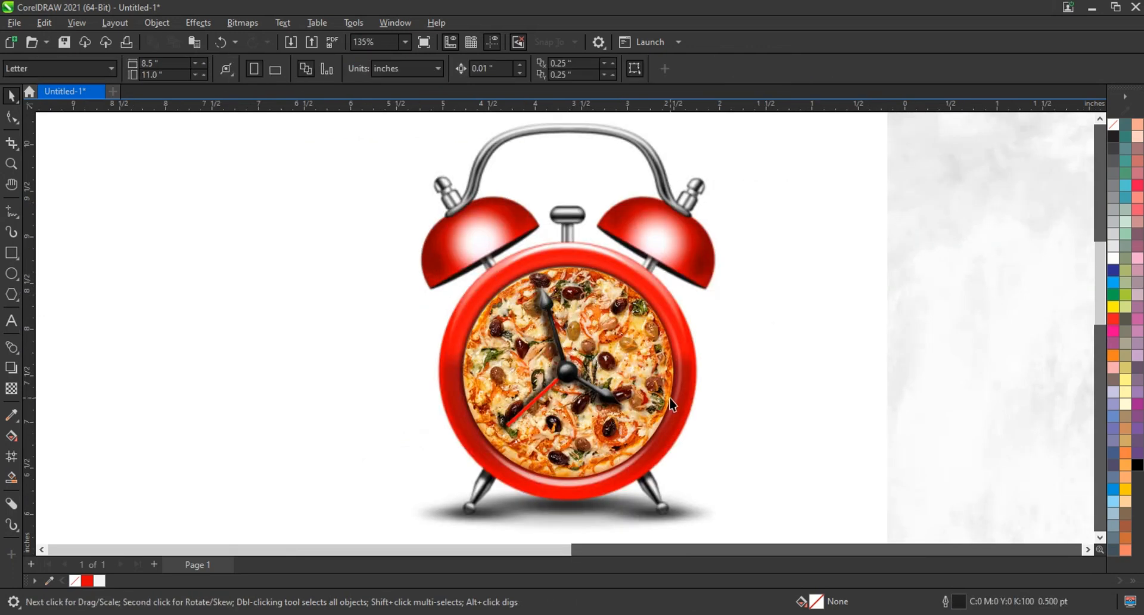
pyautogui.click(672, 404)
pyautogui.scroll(-5, 292, 358)
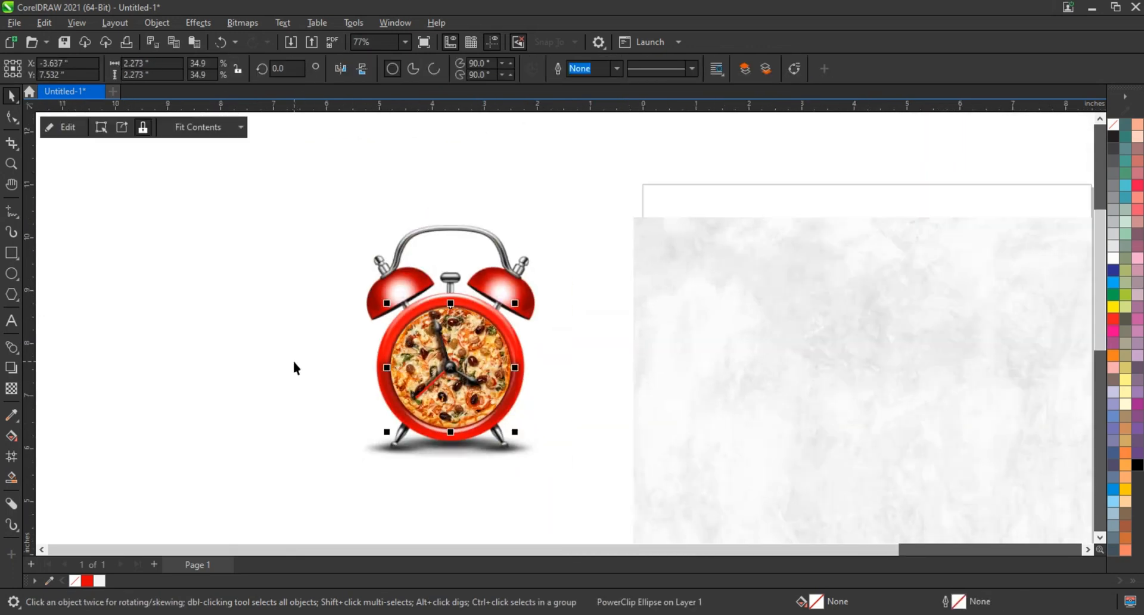
pyautogui.moveTo(284, 246); pyautogui.dragTo(491, 442)
pyautogui.hotkey('ctrl', 'g')
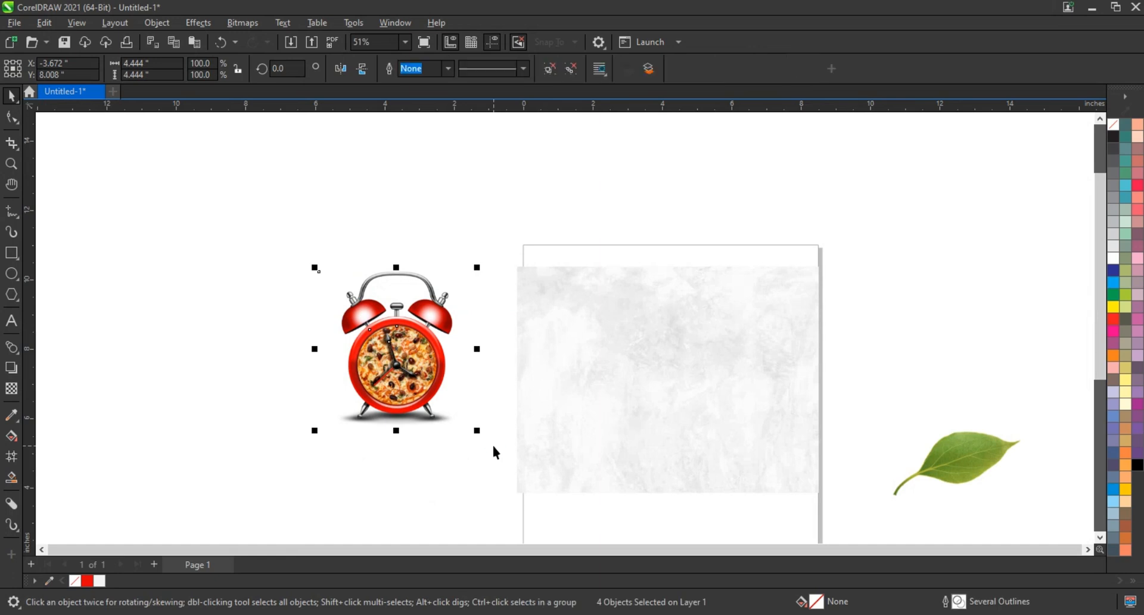
pyautogui.moveTo(446, 374); pyautogui.dragTo(674, 365)
# Step: Draw a portrait rectangle about 7.35 by 10.88 in beside the page and PowerClip the texture image inside it
pyautogui.click(11, 253)
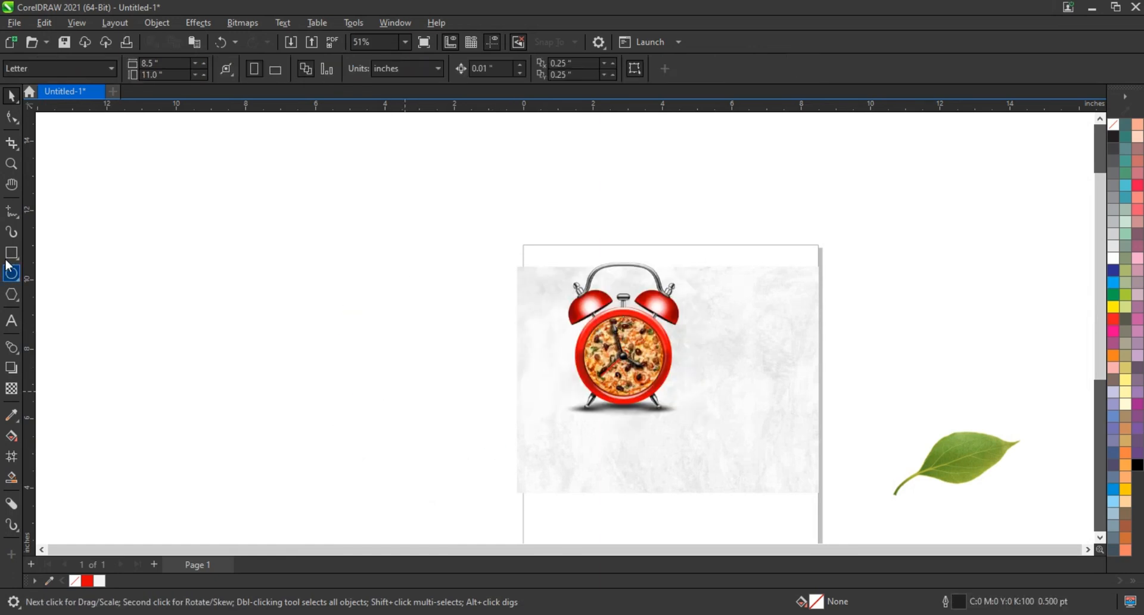
pyautogui.moveTo(102, 144); pyautogui.dragTo(358, 522)
pyautogui.click(12, 96)
pyautogui.click(717, 422)
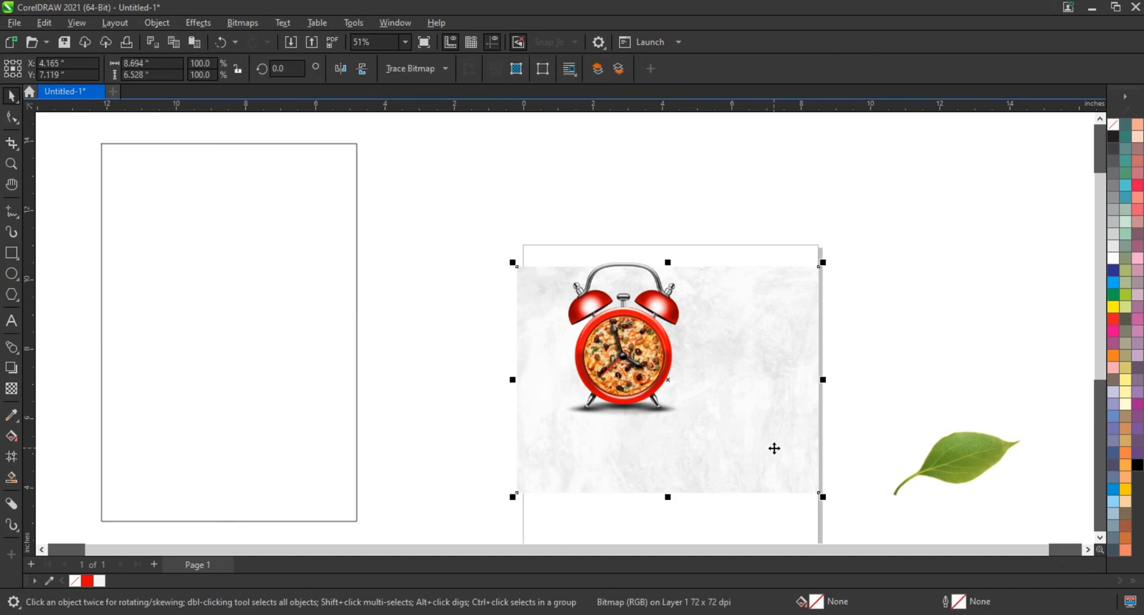
pyautogui.rightClick(773, 447)
pyautogui.click(816, 231)
pyautogui.click(278, 255)
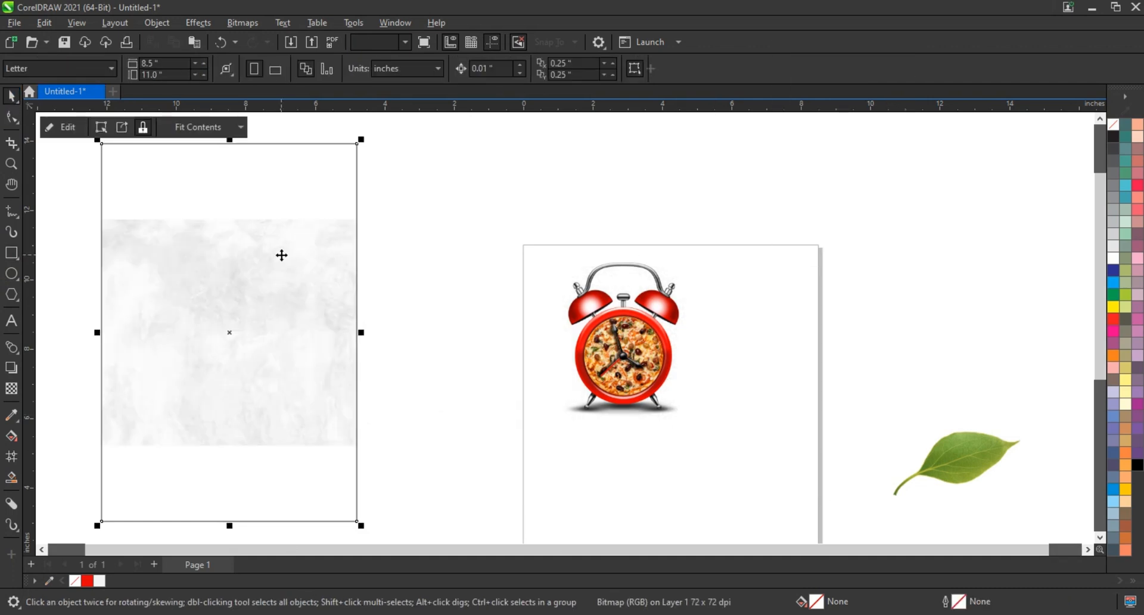
# Step: Inside the PowerClip, rotate the texture to 270° and fit it to the frame's upper part at about 7.48 by 8.90 in
pyautogui.rightClick(280, 255)
pyautogui.press('Escape')
pyautogui.doubleClick(322, 253)
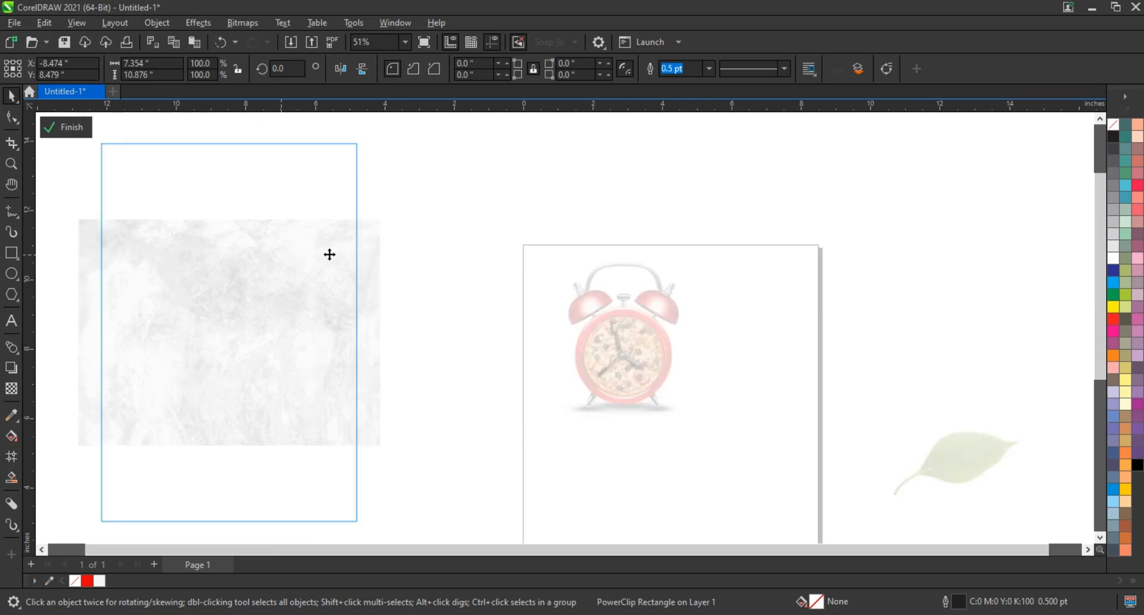
pyautogui.click(330, 255)
pyautogui.moveTo(388, 218); pyautogui.dragTo(253, 348)
pyautogui.moveTo(336, 293); pyautogui.dragTo(365, 300)
pyautogui.moveTo(231, 442)
pyautogui.mouseDown()
pyautogui.moveTo(224, 485)
pyautogui.moveTo(230, 450)
pyautogui.mouseUp()
pyautogui.rightClick(264, 357)
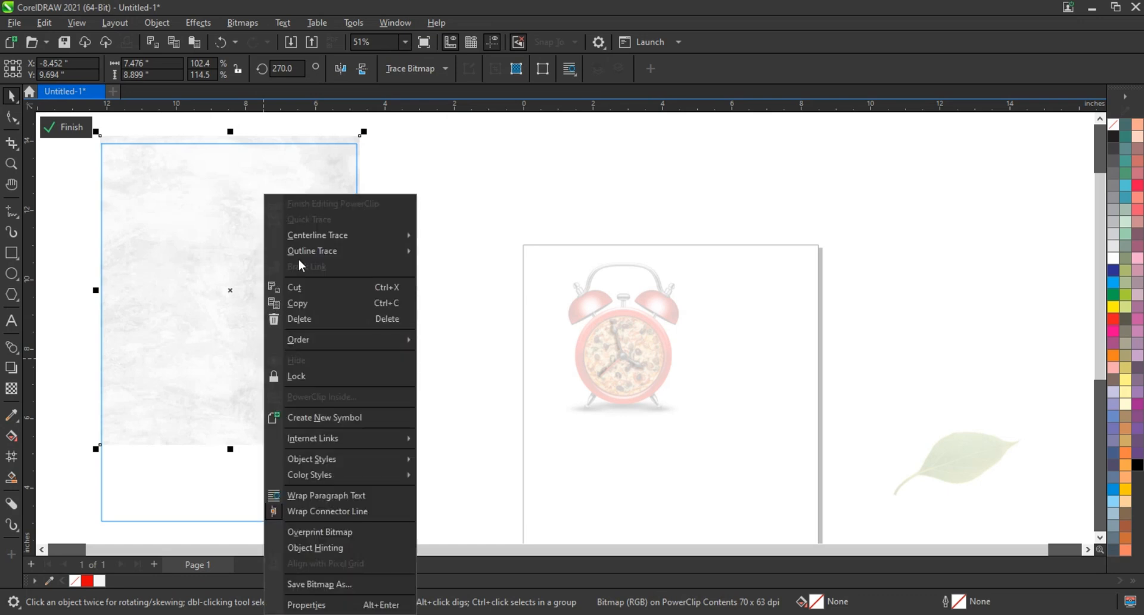
pyautogui.click(316, 203)
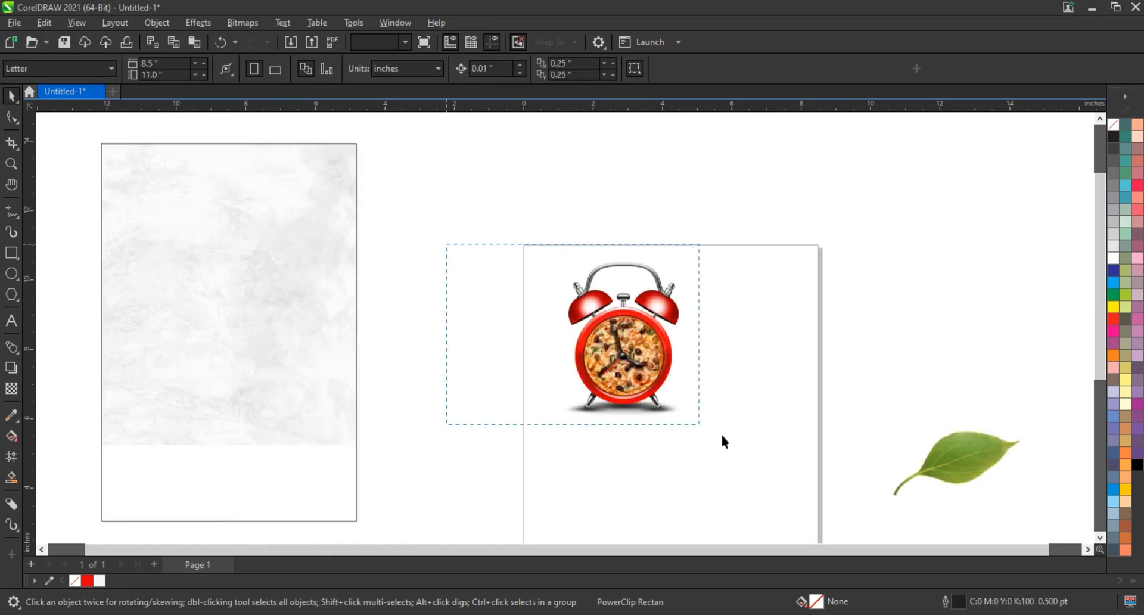
# Step: Move the clock group over the rectangle's lower edge, scale it to about 8.32 in and centre it horizontally on the rectangle
pyautogui.moveTo(721, 436); pyautogui.dragTo(728, 439)
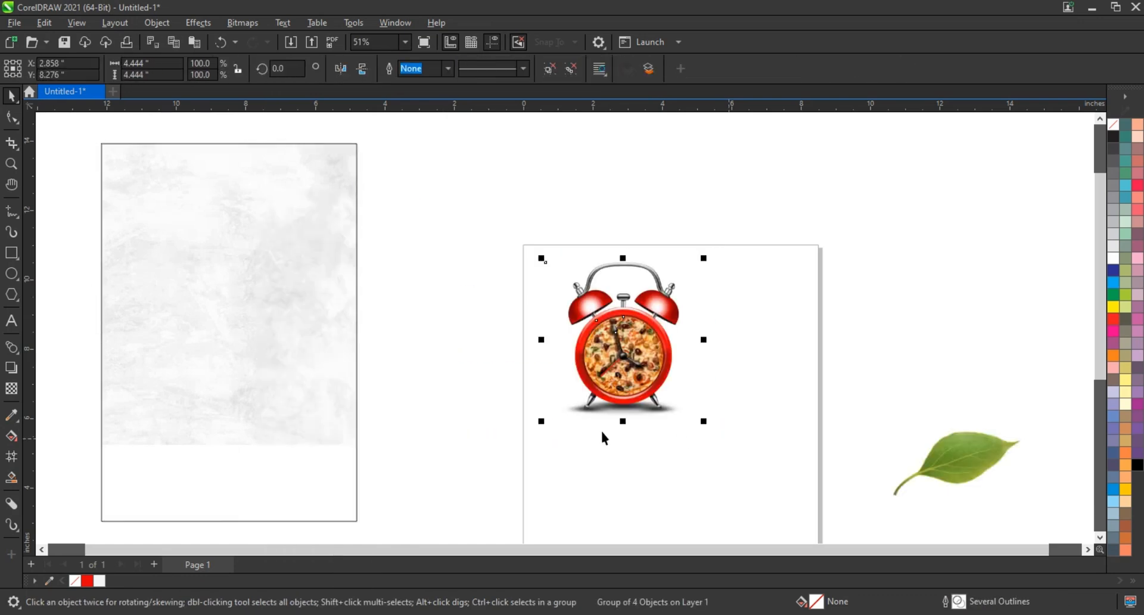
pyautogui.moveTo(622, 389); pyautogui.dragTo(218, 504)
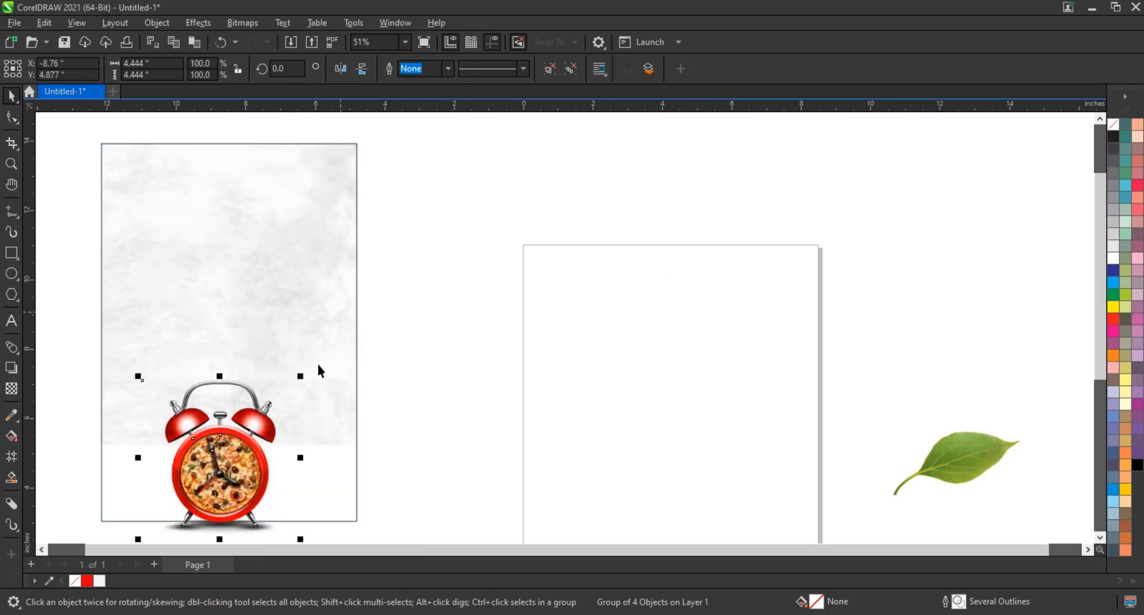
pyautogui.moveTo(316, 363); pyautogui.dragTo(376, 301)
pyautogui.moveTo(269, 400); pyautogui.dragTo(281, 404)
pyautogui.hotkey('shift', 'F2')
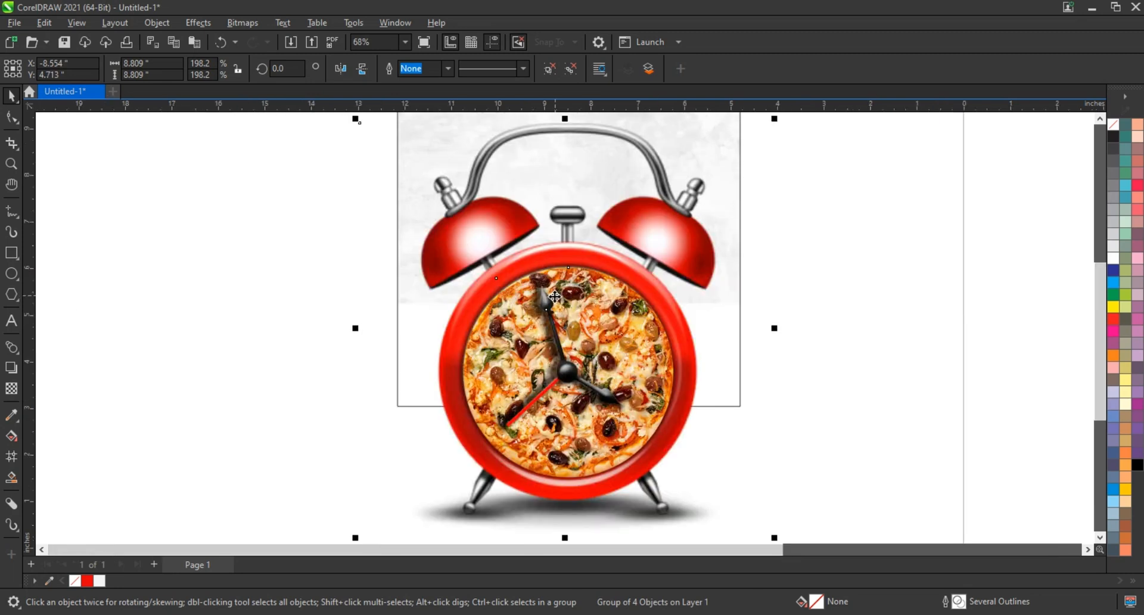
pyautogui.scroll(-1, 548, 320)
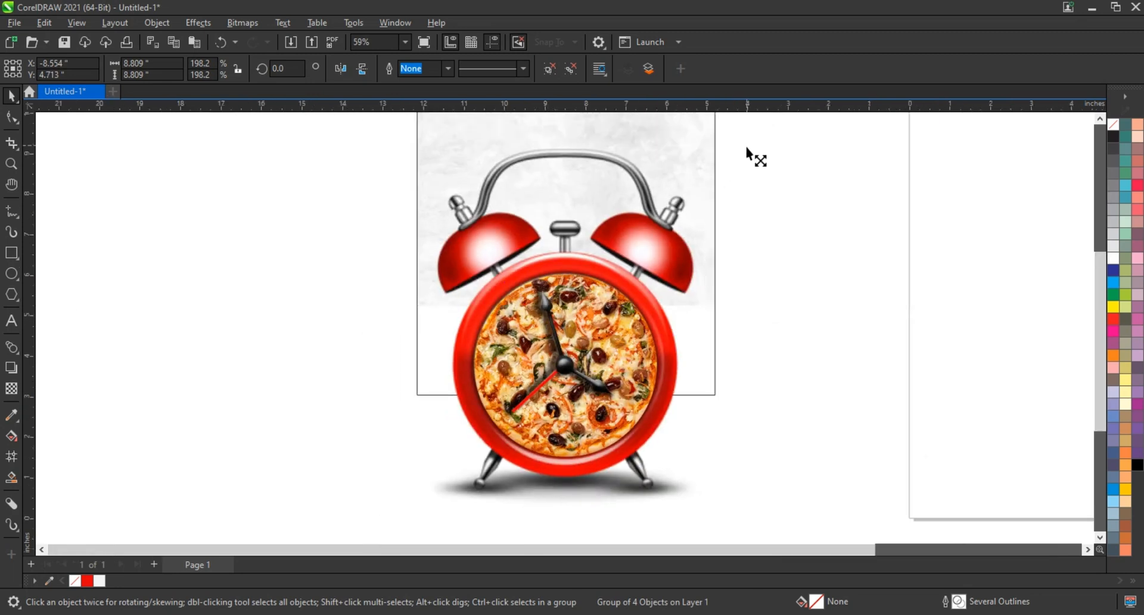
pyautogui.moveTo(746, 149); pyautogui.dragTo(736, 155)
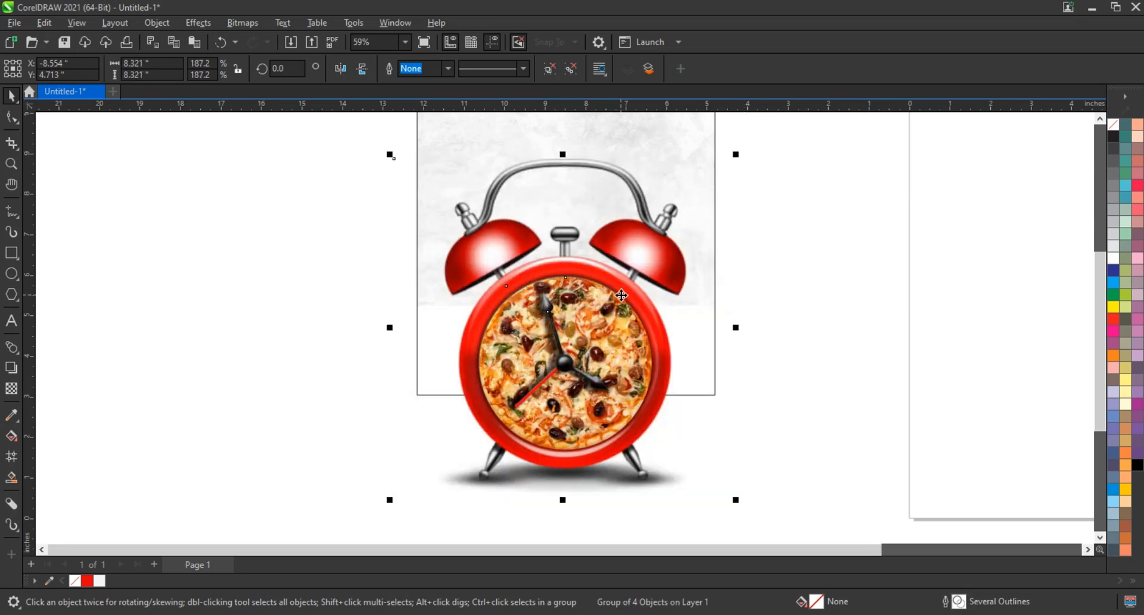
pyautogui.moveTo(622, 295); pyautogui.dragTo(626, 306)
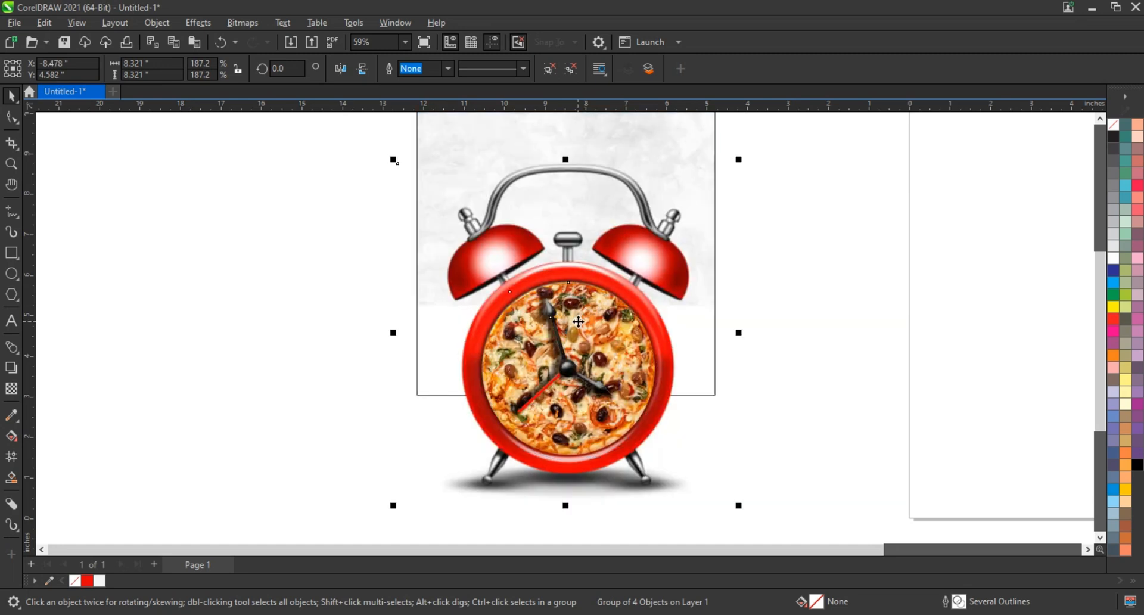
# Step: Fill the PowerClip rectangle behind the clock with the red already used in the document
pyautogui.scroll(-1, 579, 322)
pyautogui.click(665, 146)
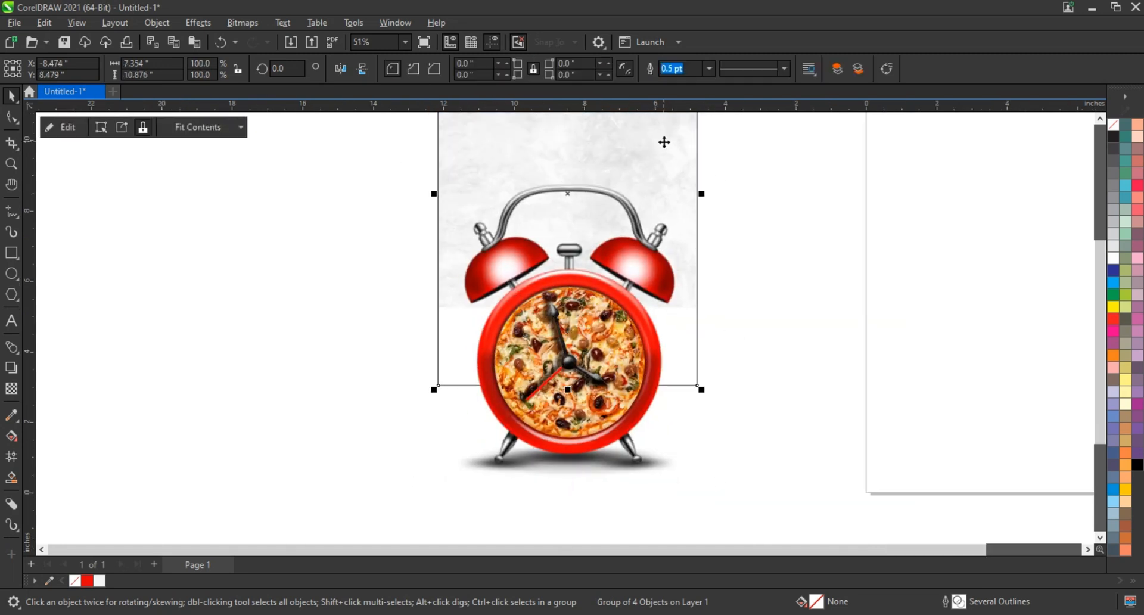
pyautogui.click(1112, 319)
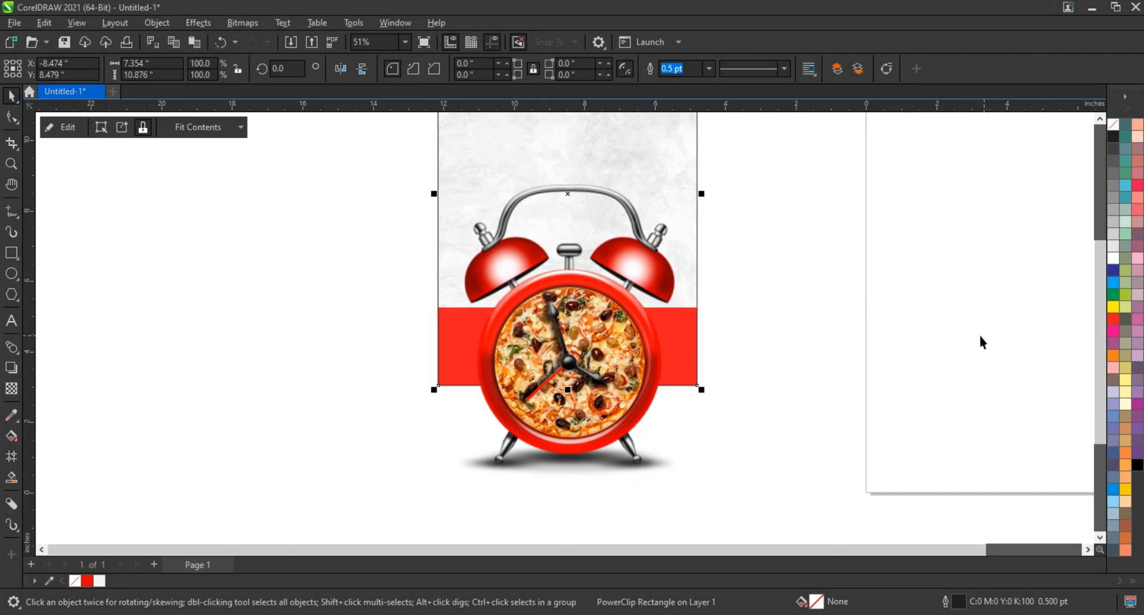
pyautogui.click(87, 580)
pyautogui.click(376, 457)
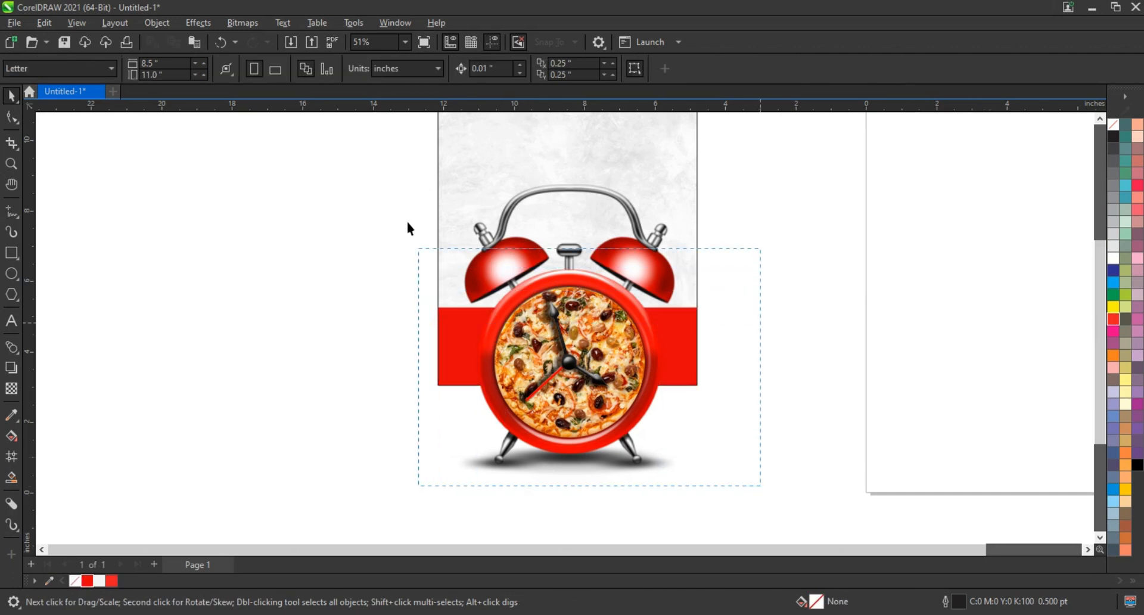
pyautogui.moveTo(385, 177); pyautogui.dragTo(381, 178)
pyautogui.scroll(-3, 393, 309)
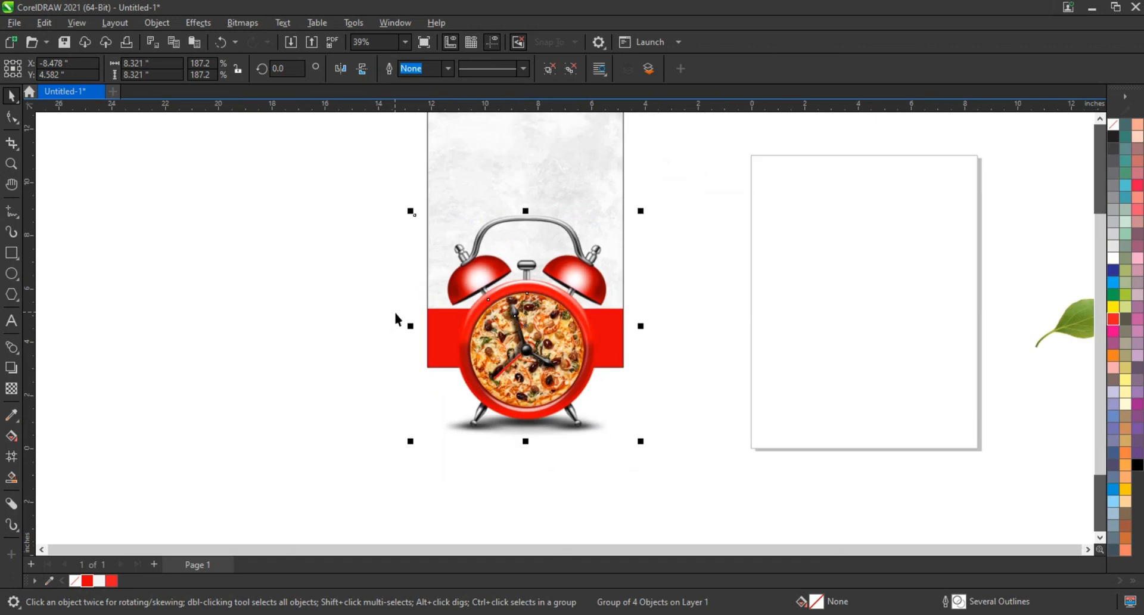
pyautogui.scroll(2, 572, 221)
pyautogui.click(741, 273)
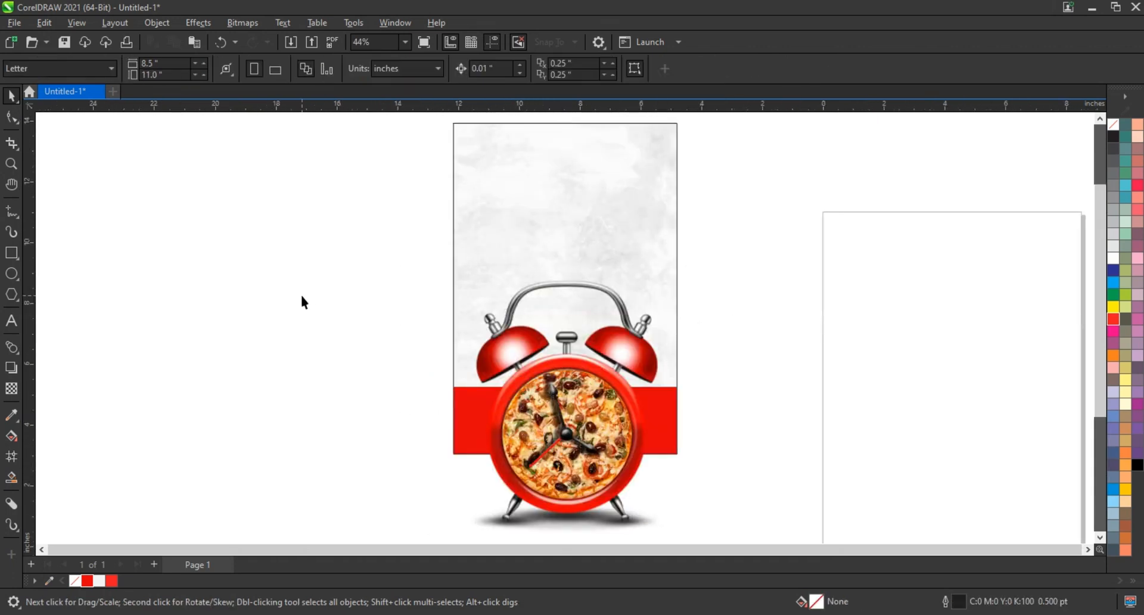
# Step: Ungroup the clock and give its bitmap a Multiply drop shadow, opacity 65, feather 15, offset about -0.2 by 0.142 in
pyautogui.click(645, 464)
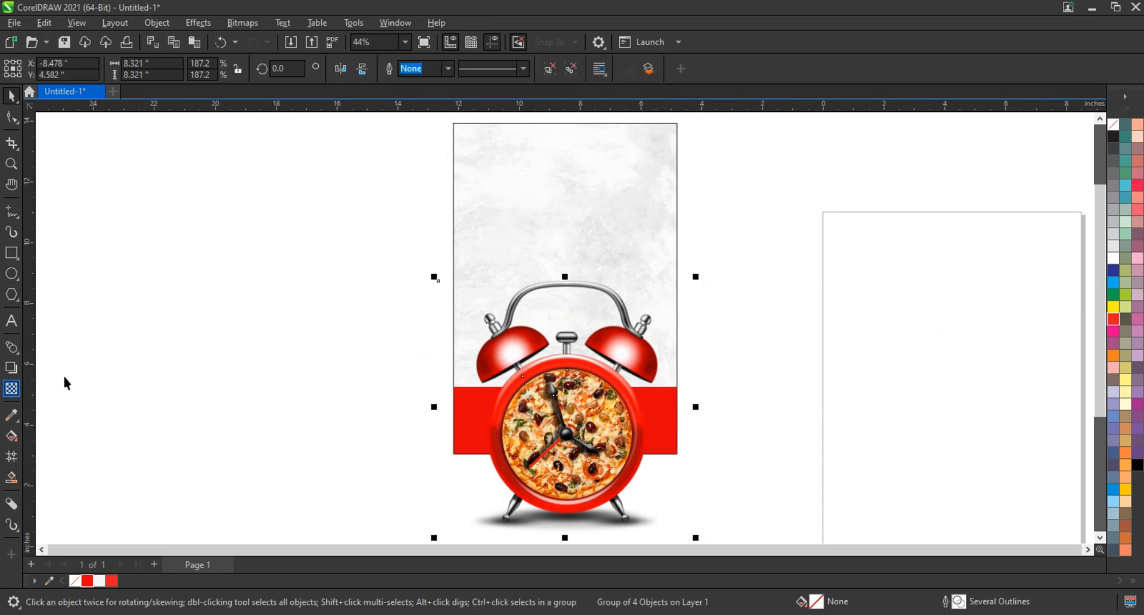
pyautogui.keyDown('ctrl'); pyautogui.click(638, 469); pyautogui.keyUp('ctrl')
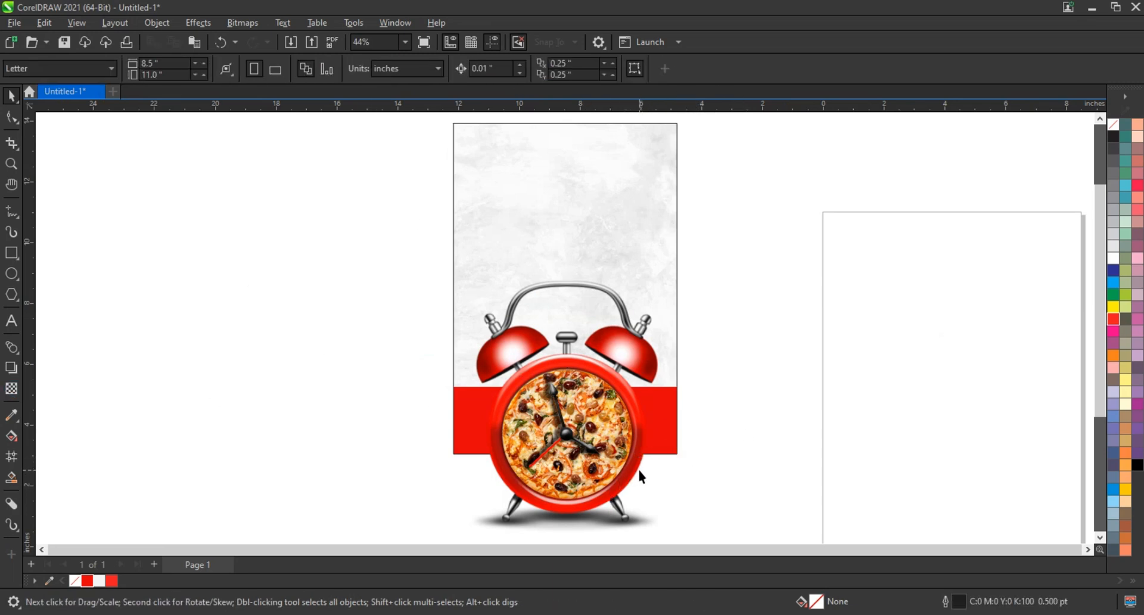
pyautogui.click(16, 371)
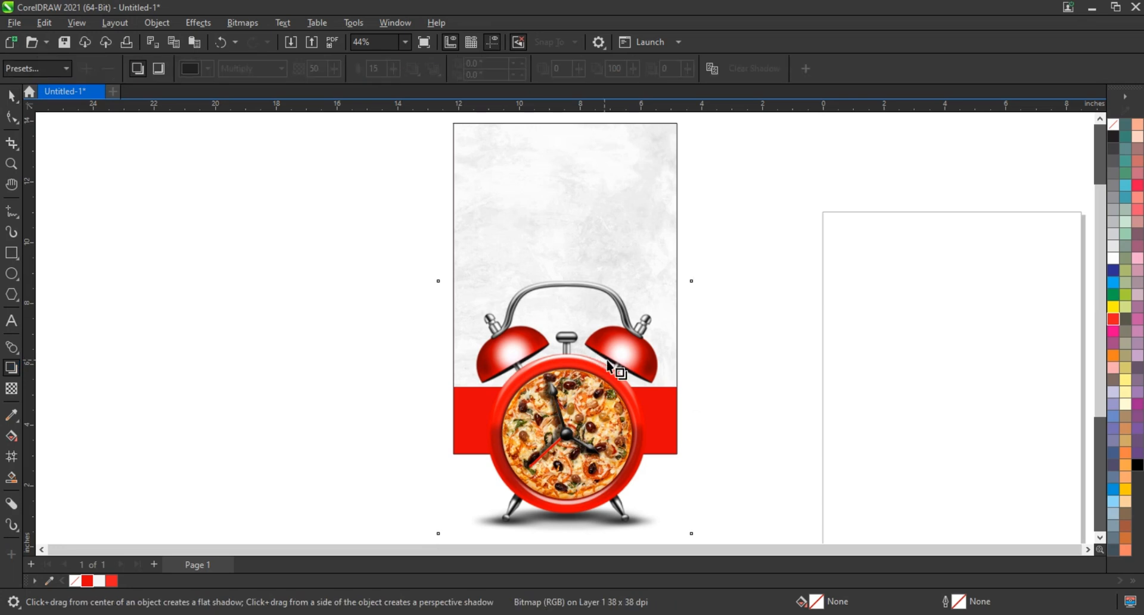
pyautogui.moveTo(691, 407); pyautogui.dragTo(446, 384)
pyautogui.hotkey('ctrl', 'z')
pyautogui.moveTo(565, 407); pyautogui.dragTo(423, 292)
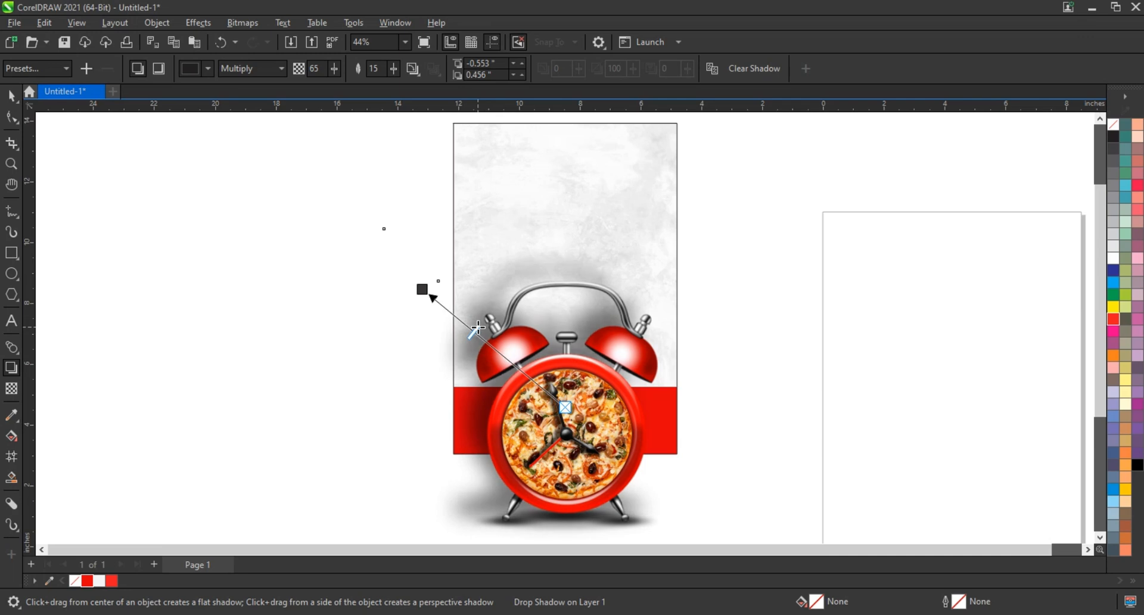
pyautogui.moveTo(423, 292); pyautogui.dragTo(433, 313)
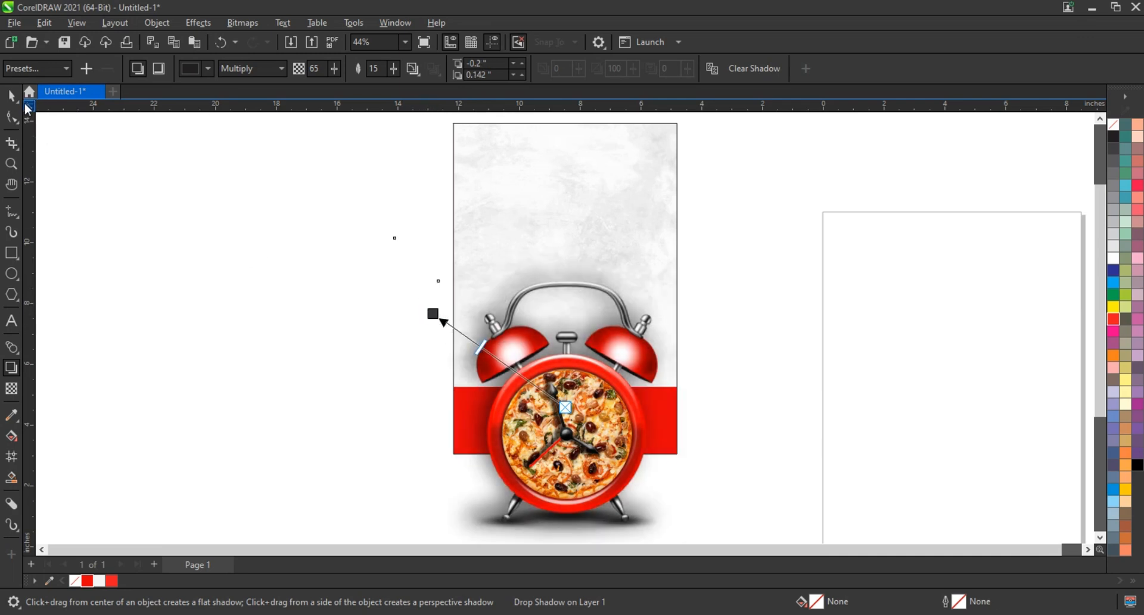
# Step: Break the drop shadow apart from the clock bitmap
pyautogui.click(11, 96)
pyautogui.click(156, 22)
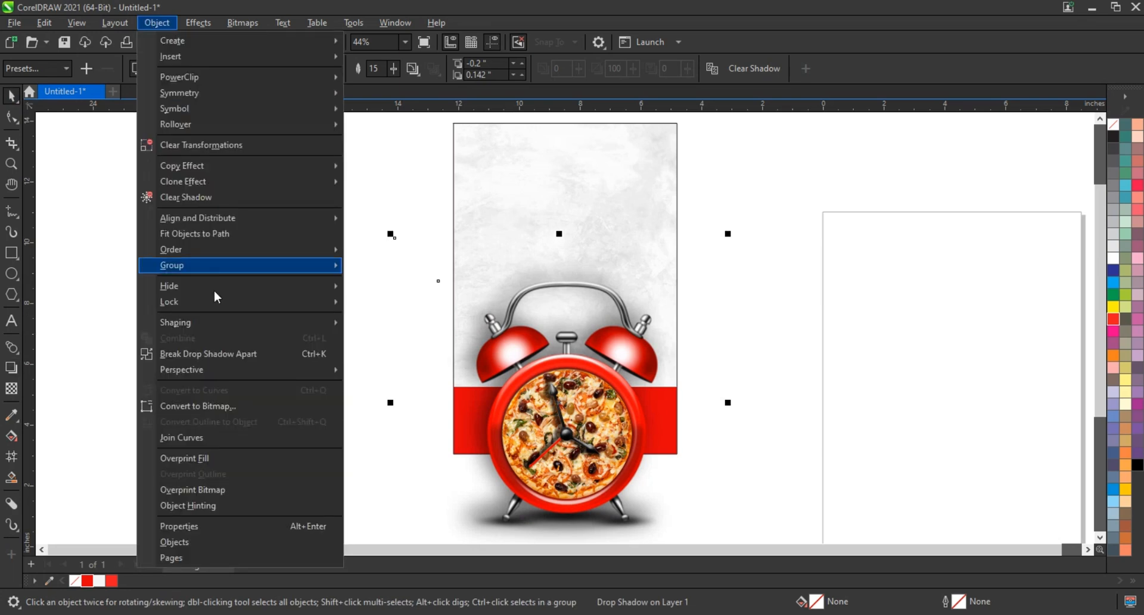
pyautogui.click(222, 355)
pyautogui.click(206, 318)
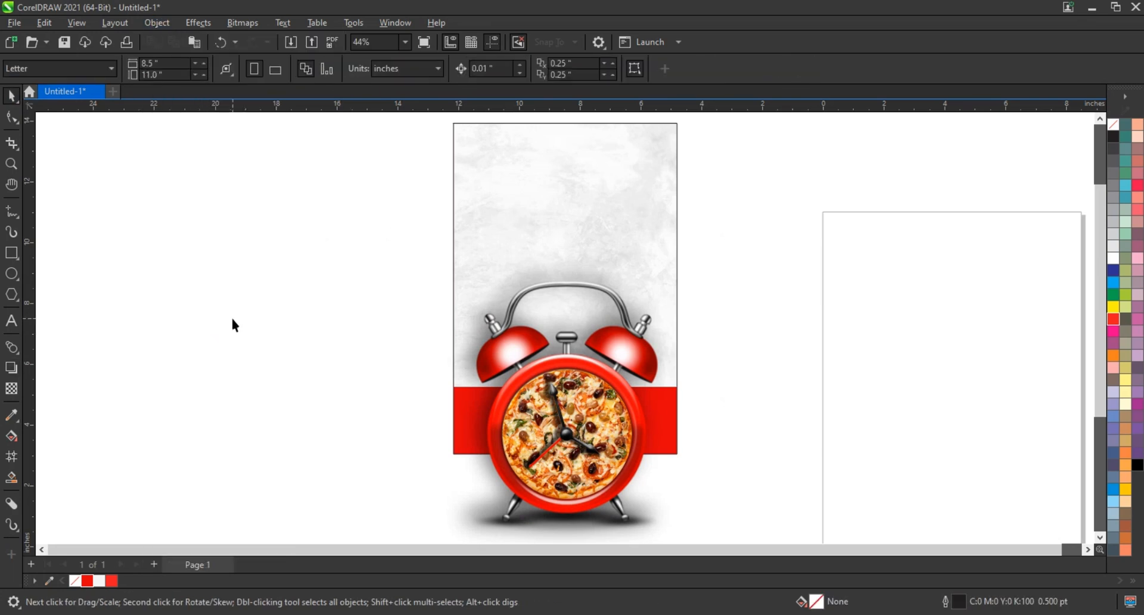
# Step: Write the headline "IT'S TIME / TO ORDER YOUR / PIZZA!" as three lines of artistic text beside the poster
pyautogui.moveTo(386, 119); pyautogui.dragTo(758, 433)
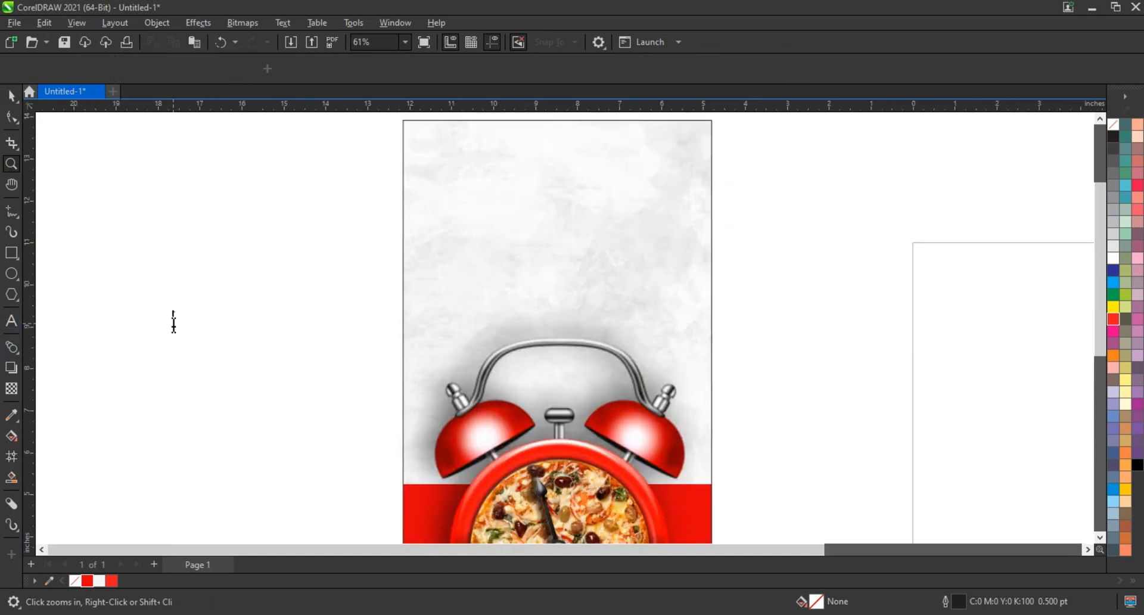
pyautogui.write('E')
pyautogui.press('Return')
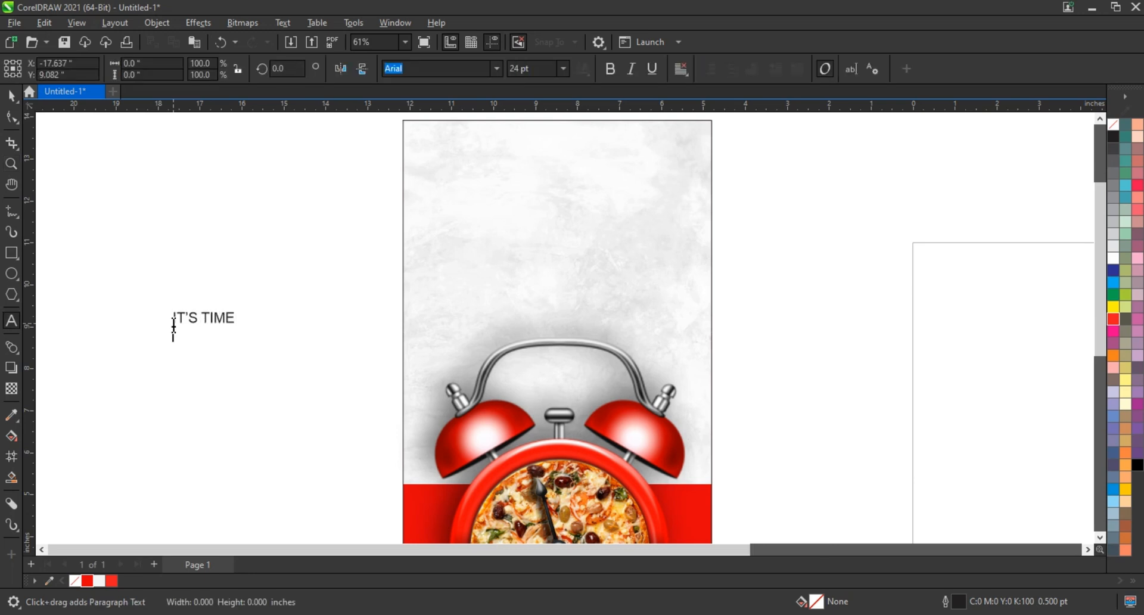
pyautogui.write('TO ORDER YOUR')
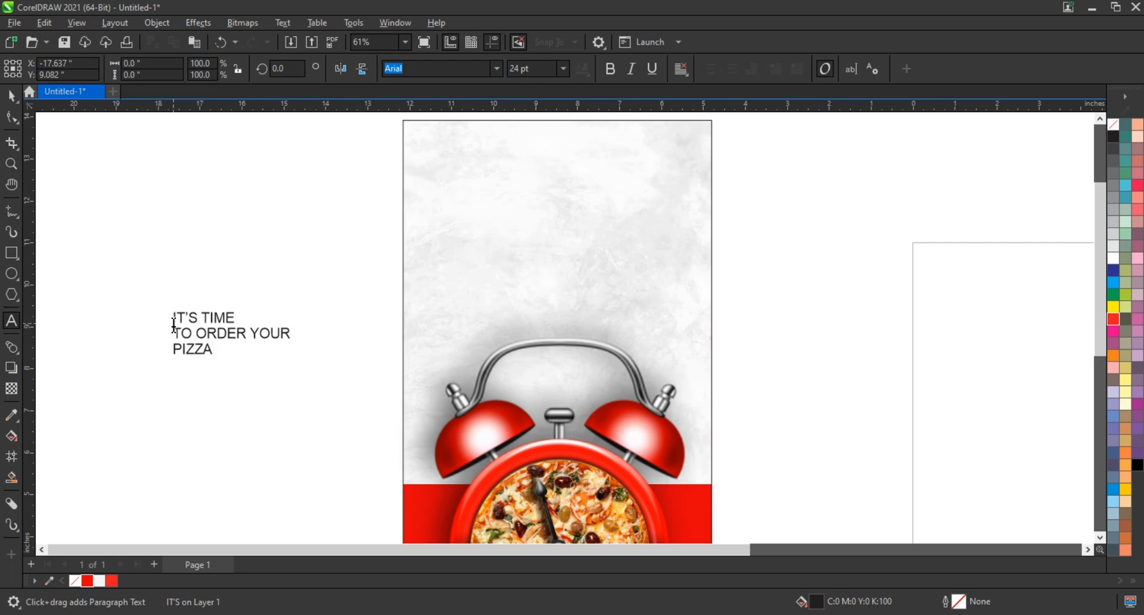
pyautogui.write('!')
pyautogui.click(11, 96)
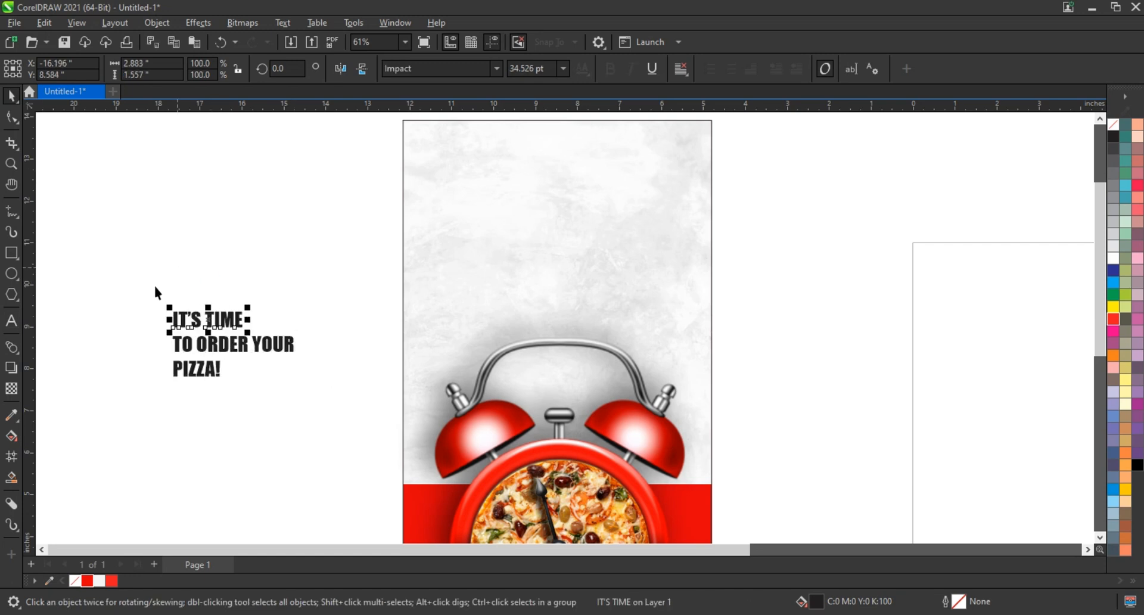
# Step: With the headline in Impact and split into separate lines, centre the lines on each other and fill them with red
pyautogui.moveTo(154, 283); pyautogui.dragTo(340, 413)
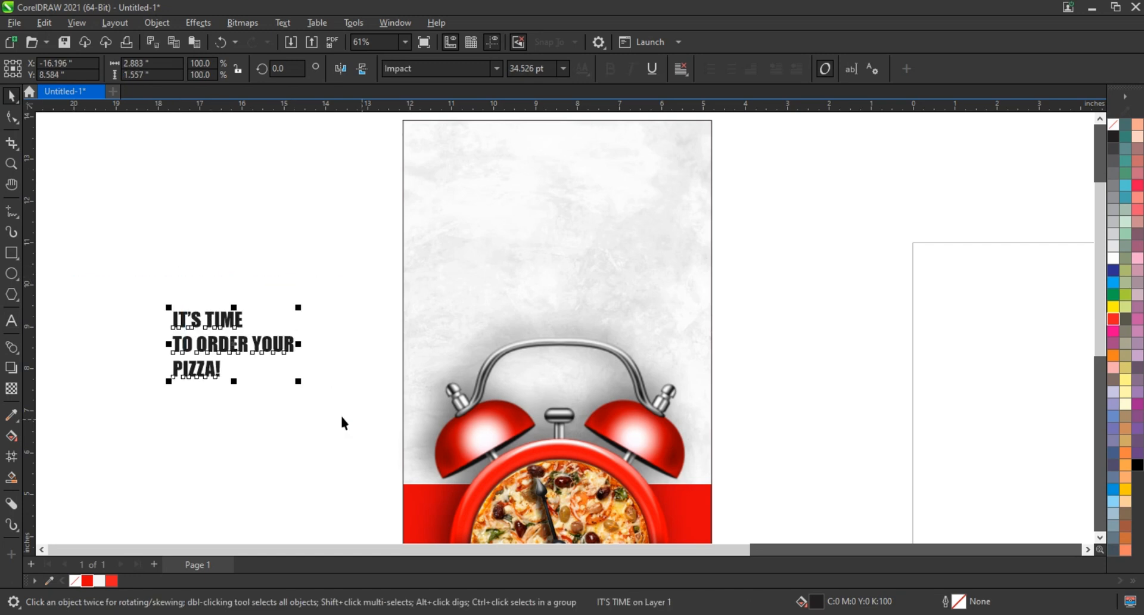
pyautogui.press('c')
pyautogui.click(111, 581)
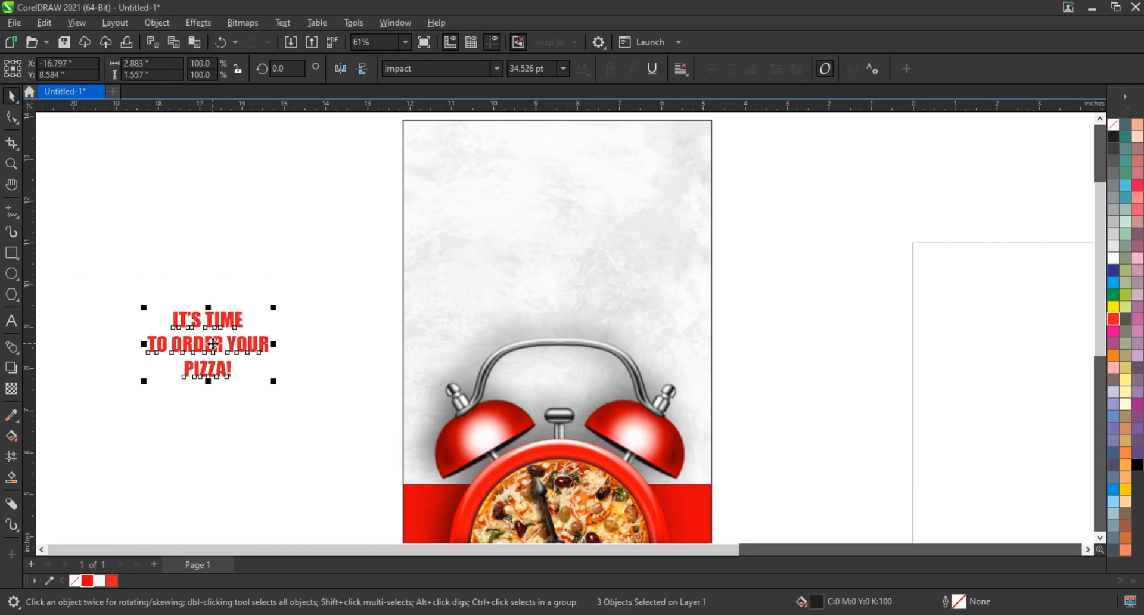
# Step: Move the headline up, enlarge "PIZZA!" to about 4.56 by 1.55 in and place it beneath the other two lines
pyautogui.moveTo(215, 348); pyautogui.dragTo(228, 290)
pyautogui.click(256, 384)
pyautogui.click(231, 321)
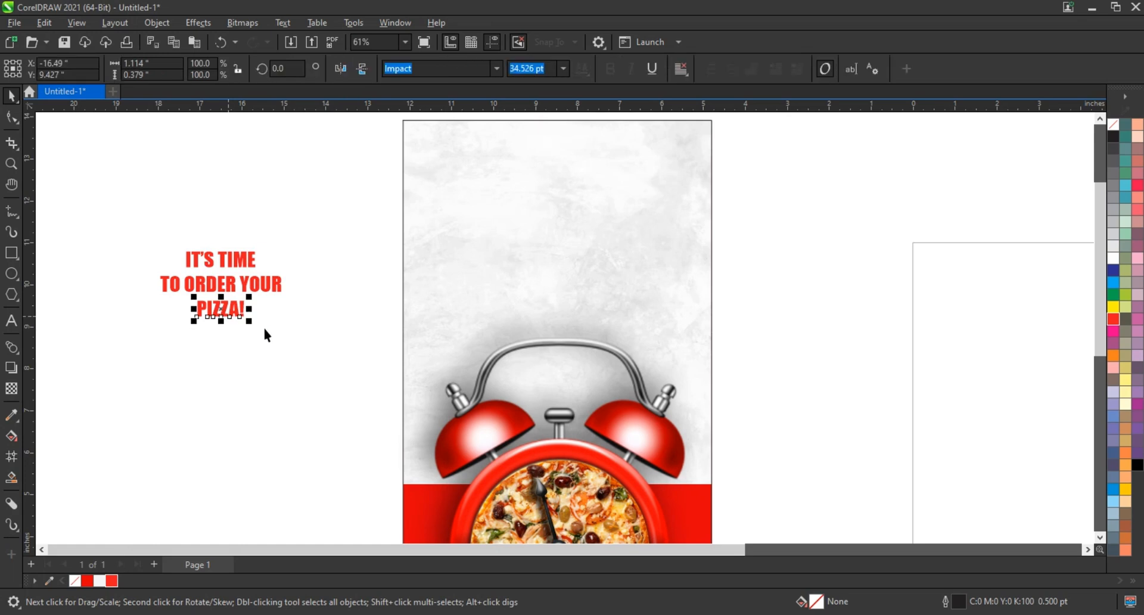
pyautogui.moveTo(262, 332); pyautogui.dragTo(328, 375)
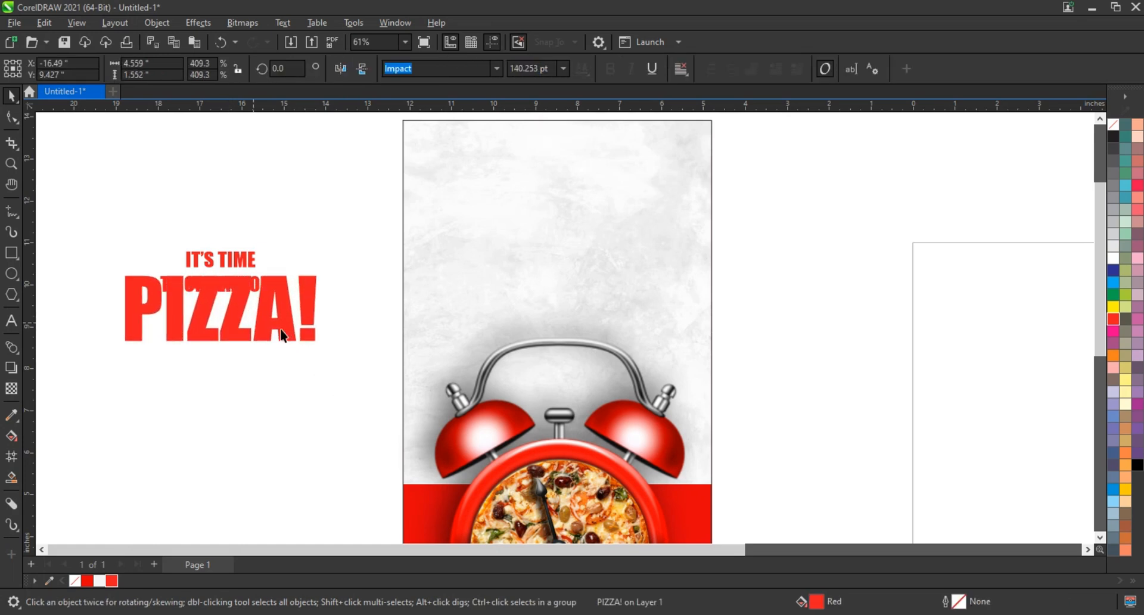
pyautogui.moveTo(281, 321); pyautogui.dragTo(281, 348)
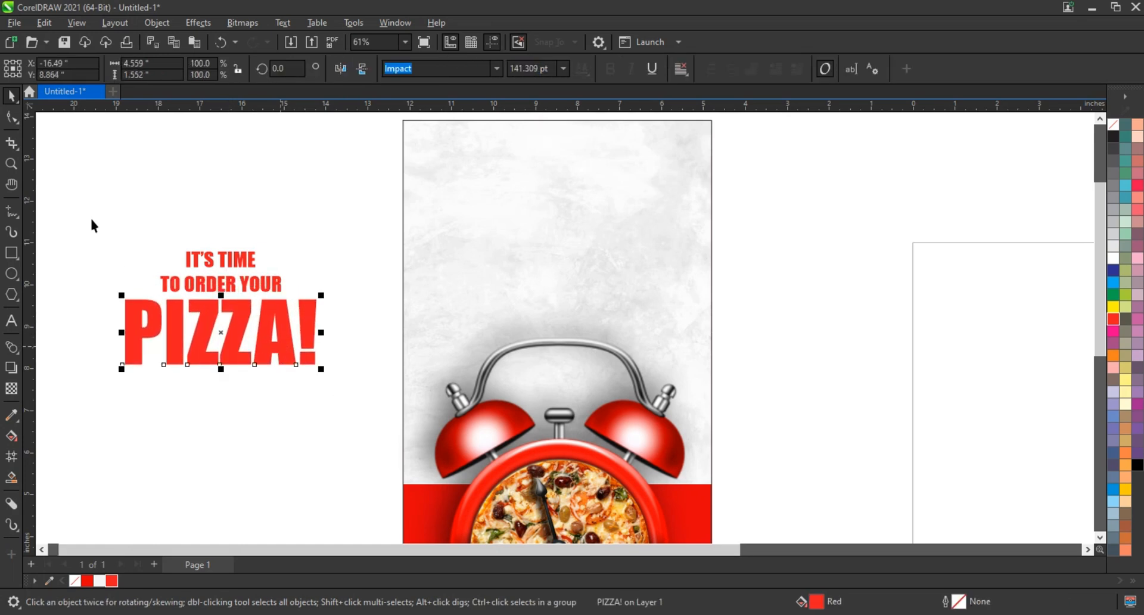
# Step: Move the three headline lines onto the poster over the clock's handle and send them behind the clock
pyautogui.moveTo(384, 414); pyautogui.dragTo(385, 415)
pyautogui.moveTo(286, 314); pyautogui.dragTo(610, 306)
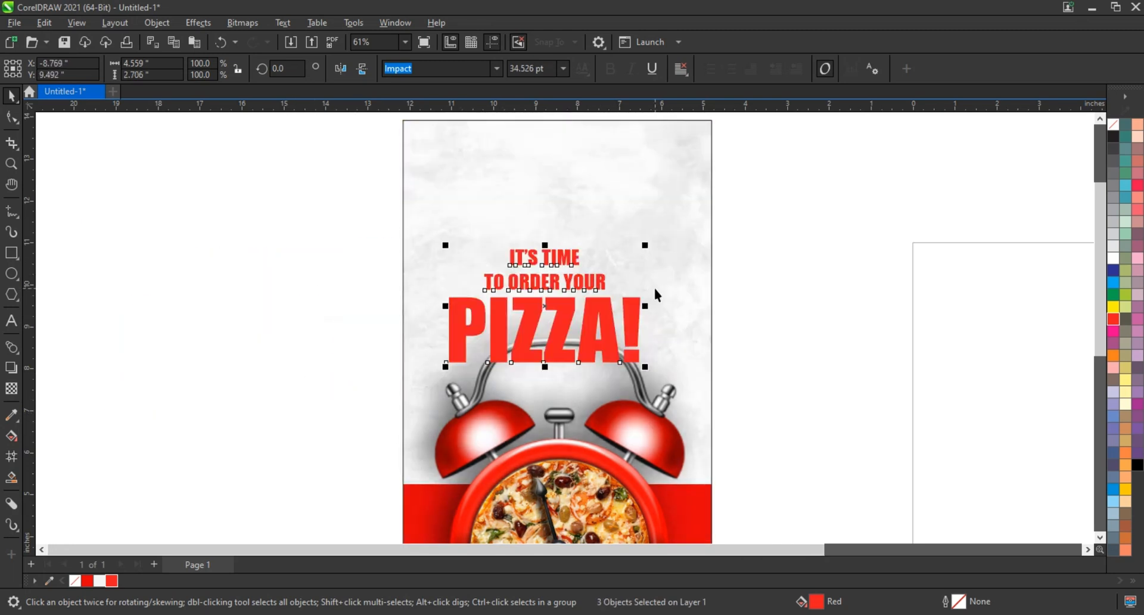
pyautogui.hotkey('ctrl', 'pagedown')
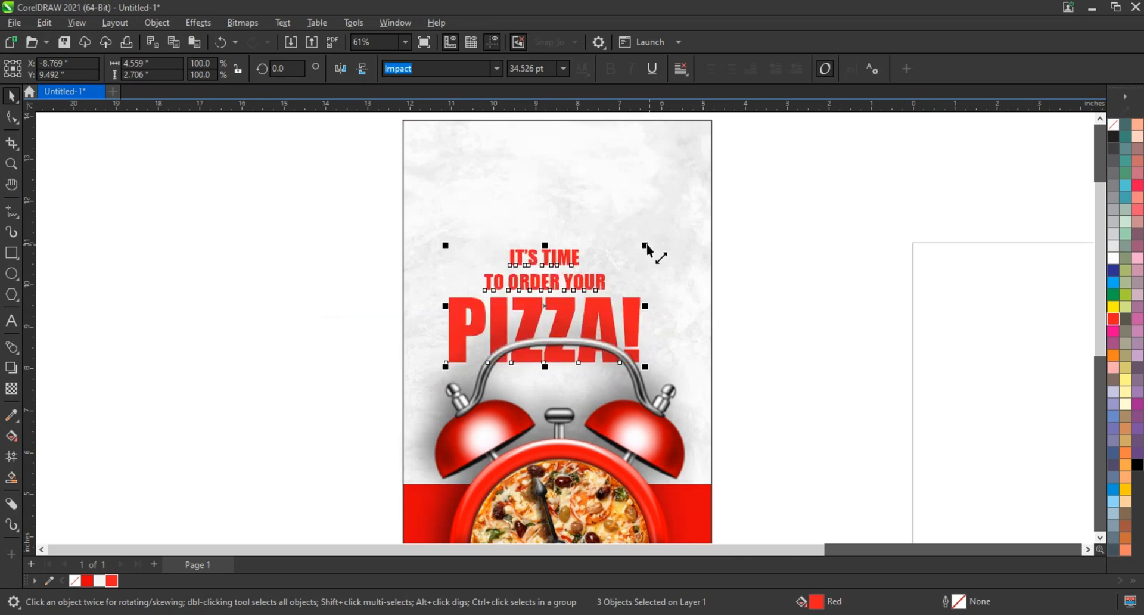
# Step: Scale the headline to about 5.80 by 3.45 in and centre it horizontally on the poster rectangle
pyautogui.moveTo(647, 246); pyautogui.dragTo(683, 222)
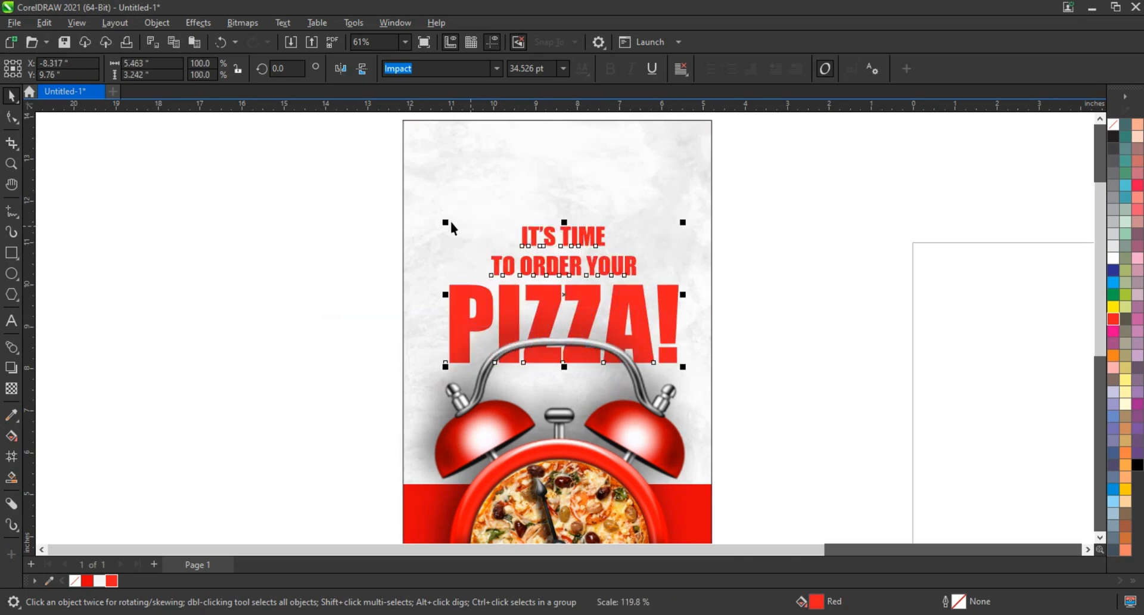
pyautogui.moveTo(446, 222); pyautogui.dragTo(420, 208)
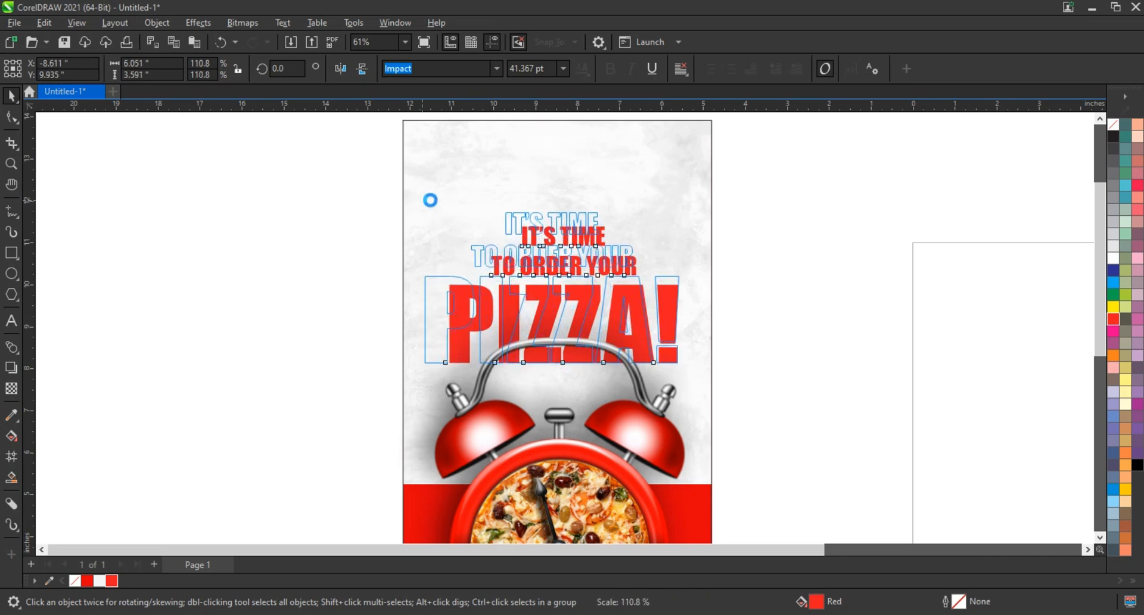
pyautogui.keyDown('shift'); pyautogui.click(697, 187); pyautogui.keyUp('shift')
pyautogui.press('e')
pyautogui.click(775, 219)
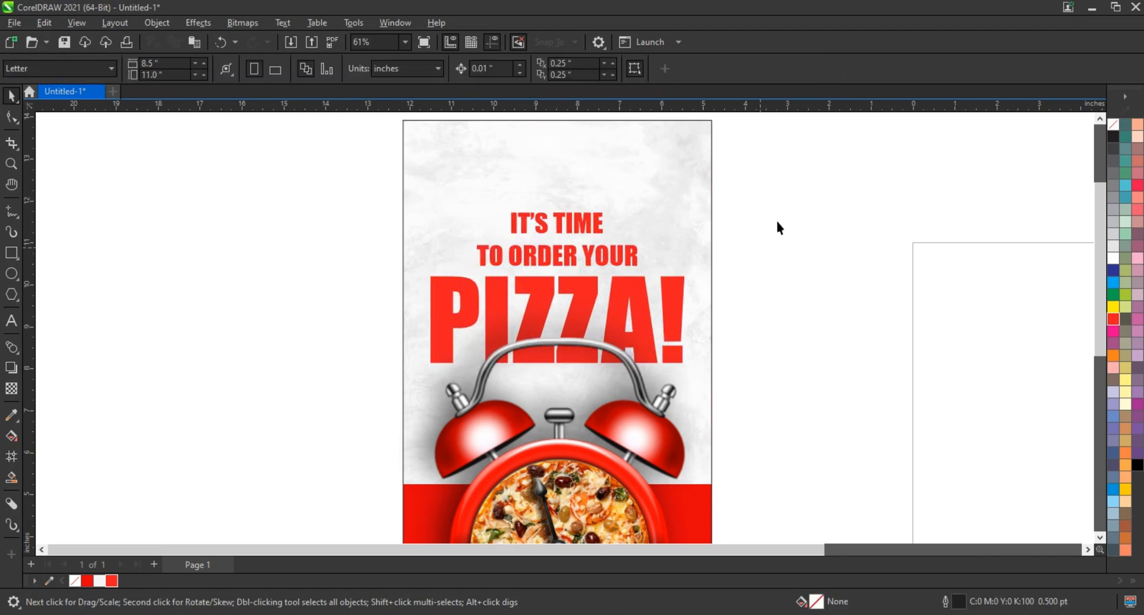
pyautogui.moveTo(382, 371); pyautogui.dragTo(388, 369)
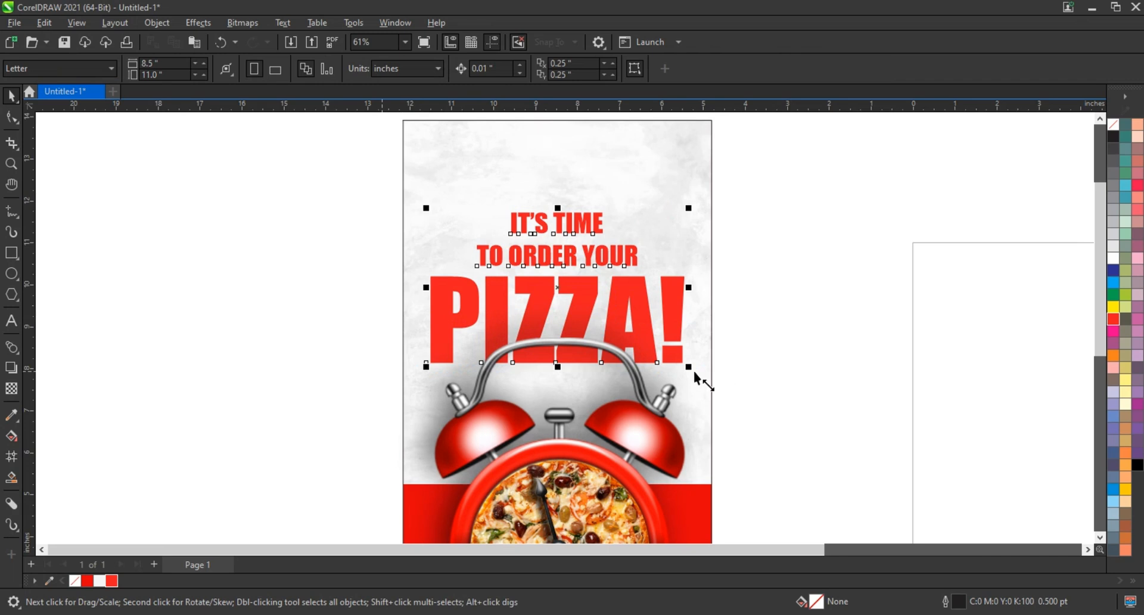
pyautogui.moveTo(694, 372); pyautogui.dragTo(687, 367)
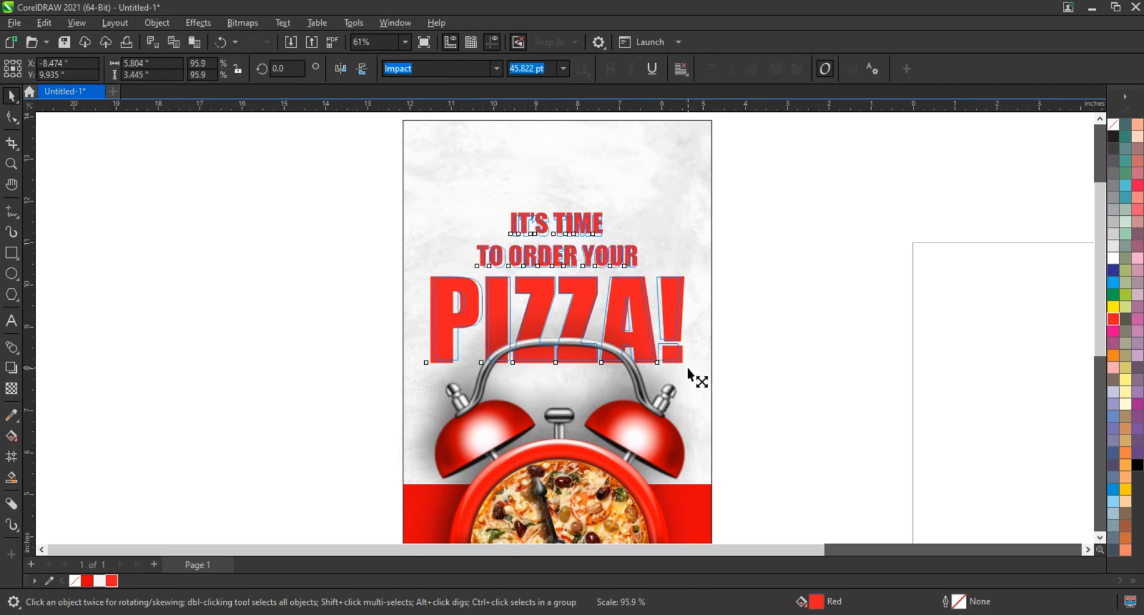
pyautogui.click(775, 360)
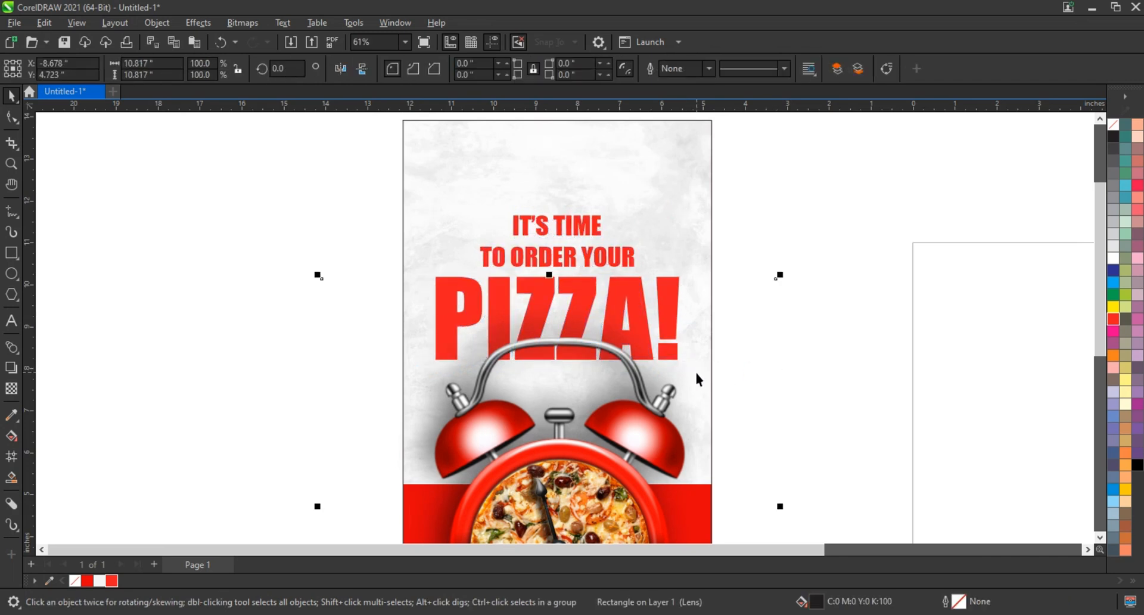
# Step: PowerClip the headline, clock and shadow together inside the poster's background rectangle
pyautogui.scroll(-2, 622, 271)
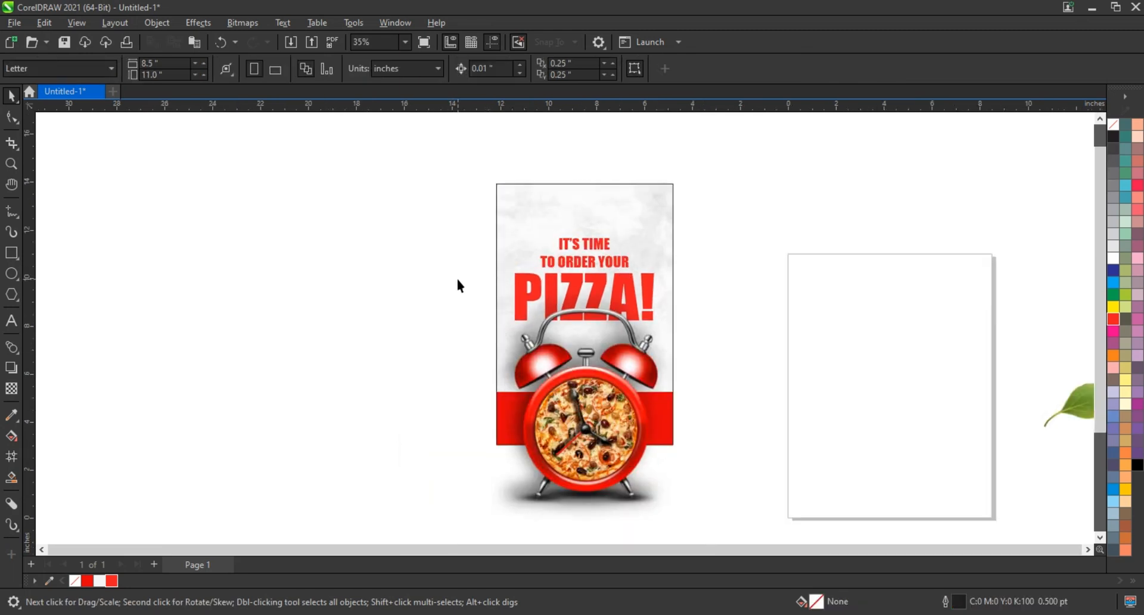
pyautogui.click(342, 295)
pyautogui.moveTo(582, 409); pyautogui.dragTo(712, 522)
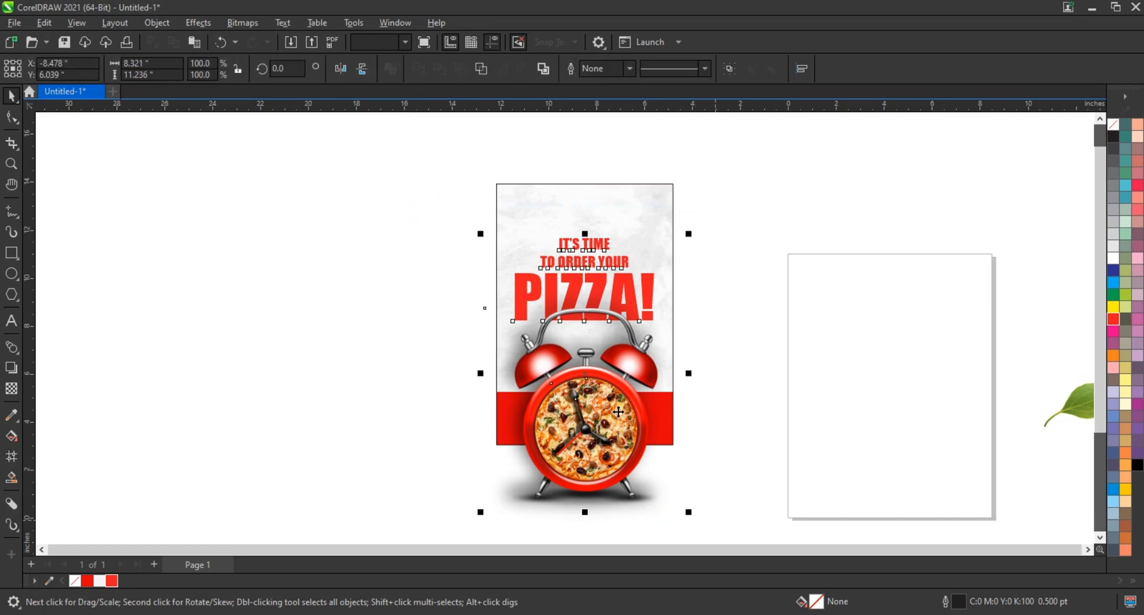
pyautogui.rightClick(617, 408)
pyautogui.click(672, 197)
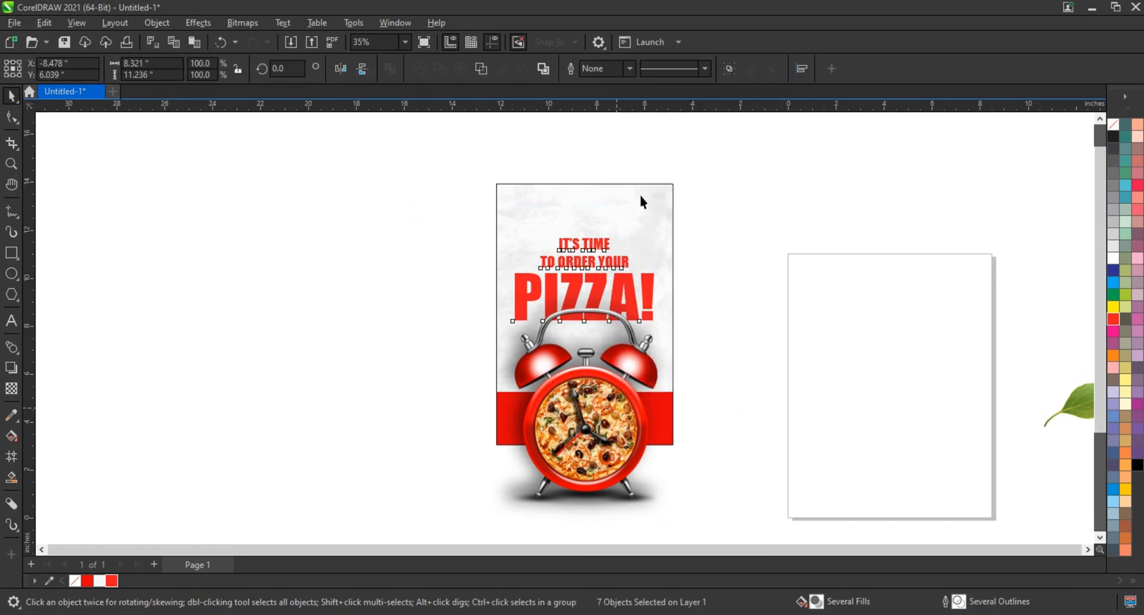
pyautogui.click(629, 197)
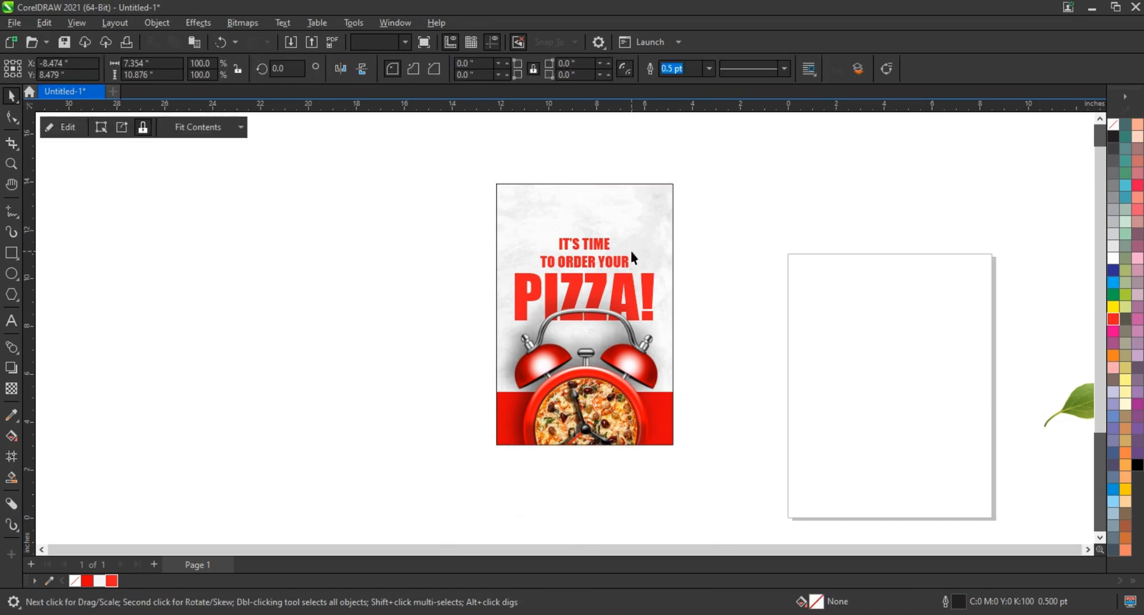
# Step: Write "Paris" and "Pizza" as two lines of artistic text at the poster's side, beside the headline
pyautogui.scroll(2, 630, 248)
pyautogui.press('Escape')
pyautogui.press('z')
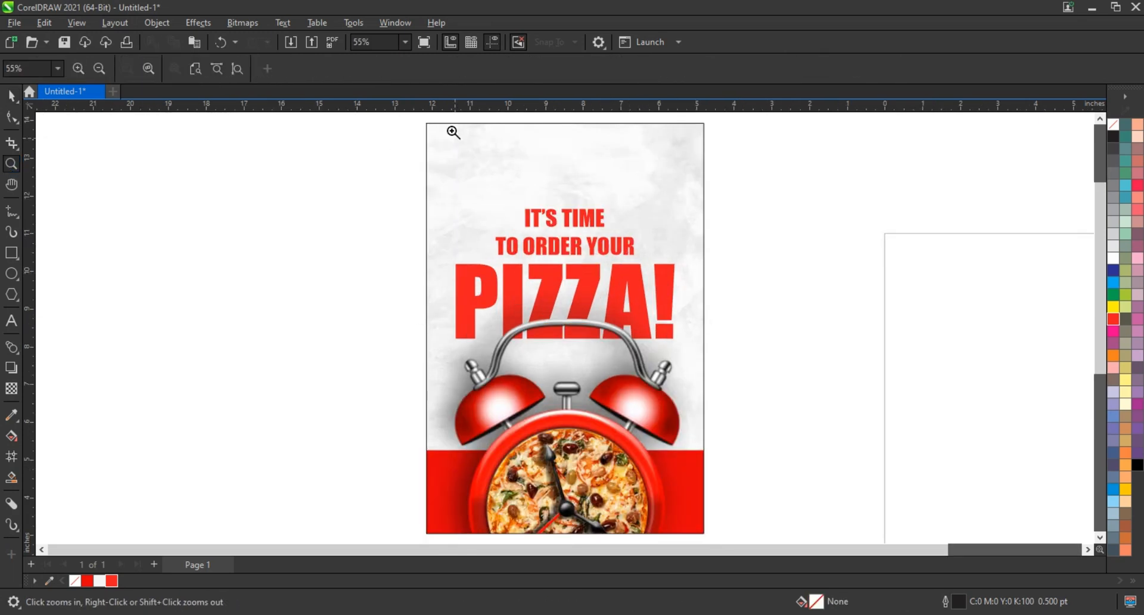
pyautogui.moveTo(755, 291); pyautogui.dragTo(746, 288)
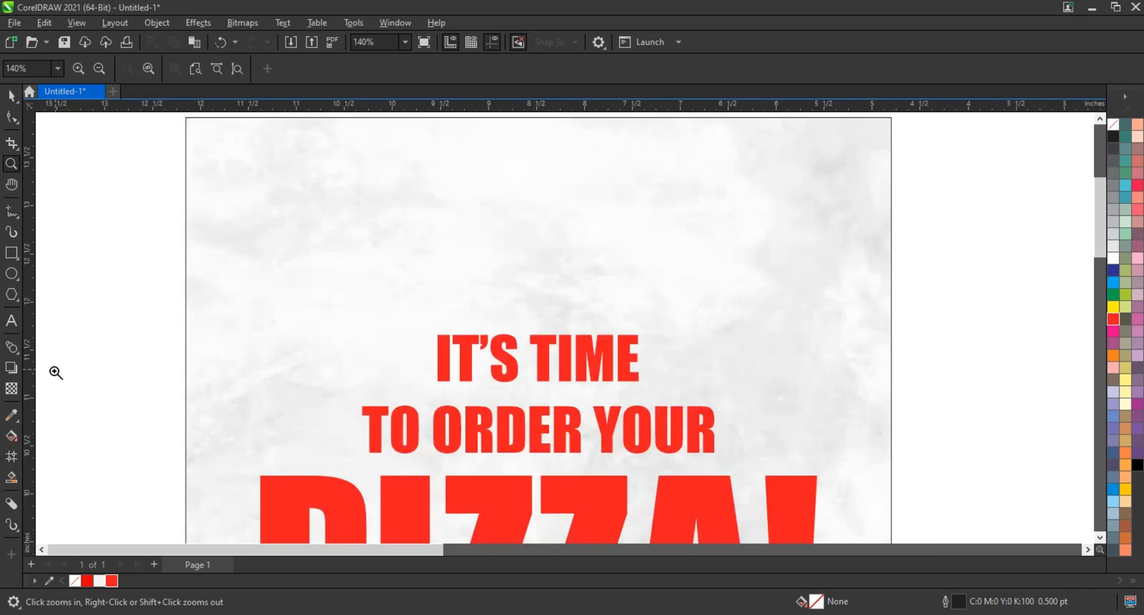
pyautogui.click(13, 322)
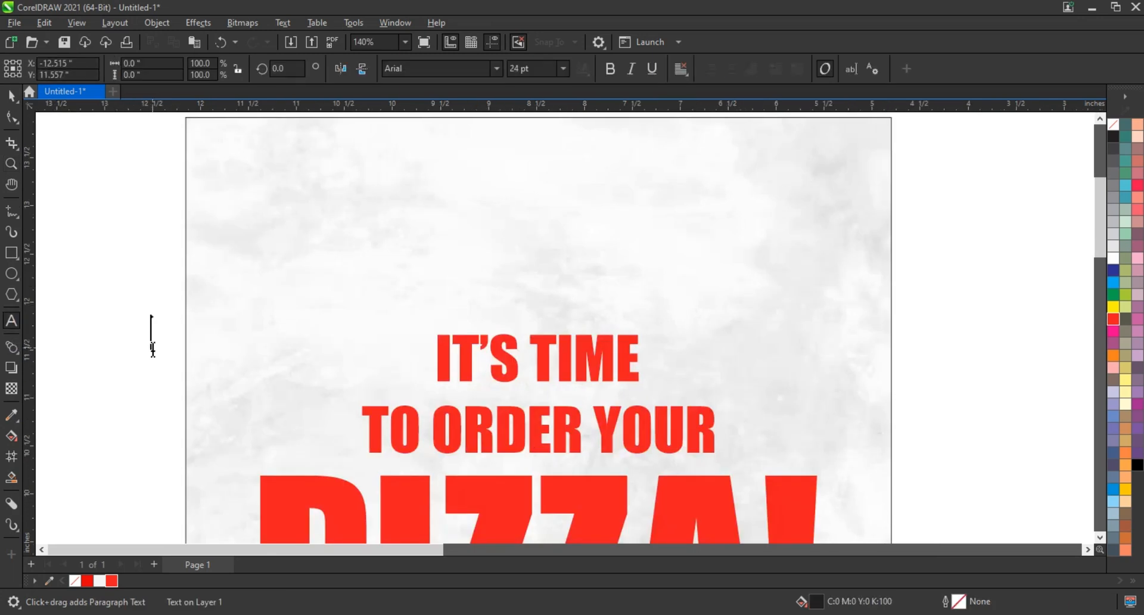
pyautogui.click(154, 349)
pyautogui.write('pAR')
pyautogui.press('BackSpace')
pyautogui.press('BackSpace')
pyautogui.press('BackSpace')
pyautogui.write('Par')
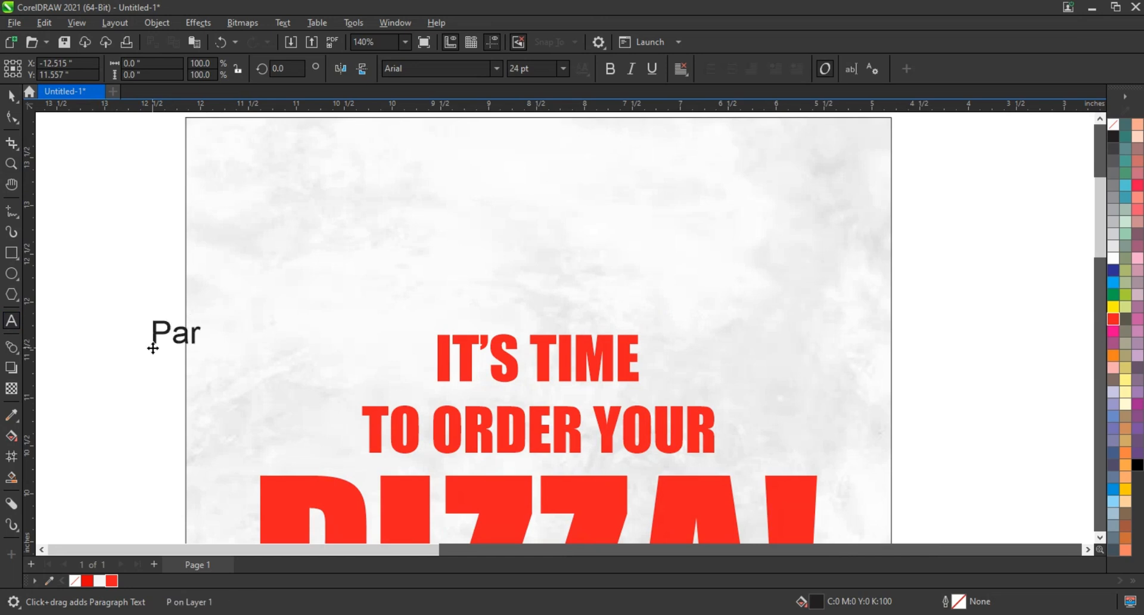
pyautogui.write('is')
pyautogui.press('Return')
pyautogui.write('Pizza')
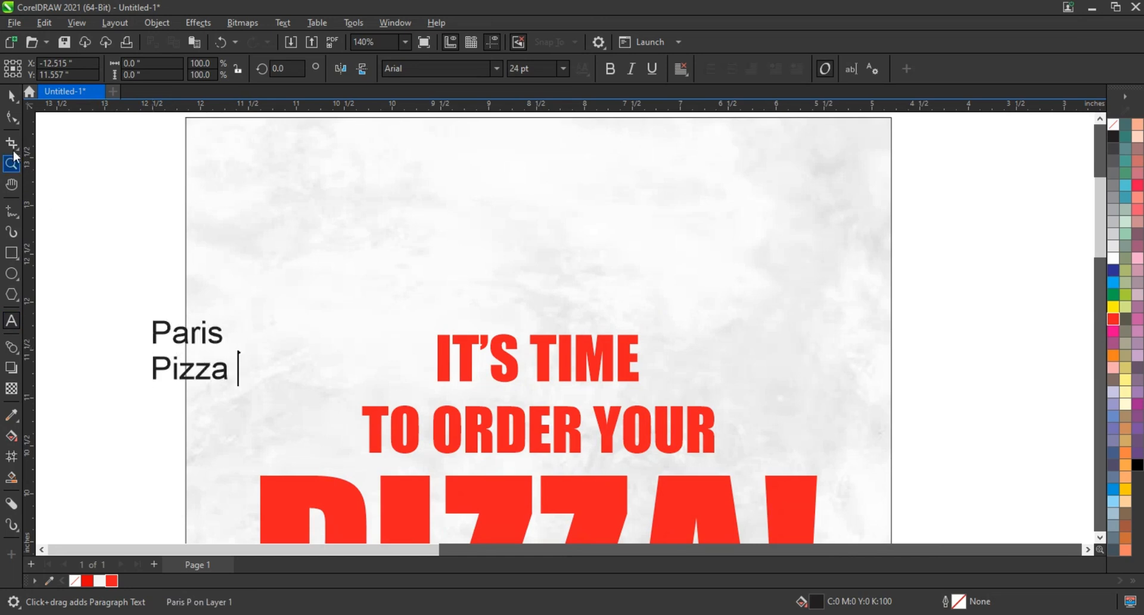
# Step: Set the "Paris Pizza" text in the Billion Dreams font
pyautogui.click(11, 96)
pyautogui.click(496, 68)
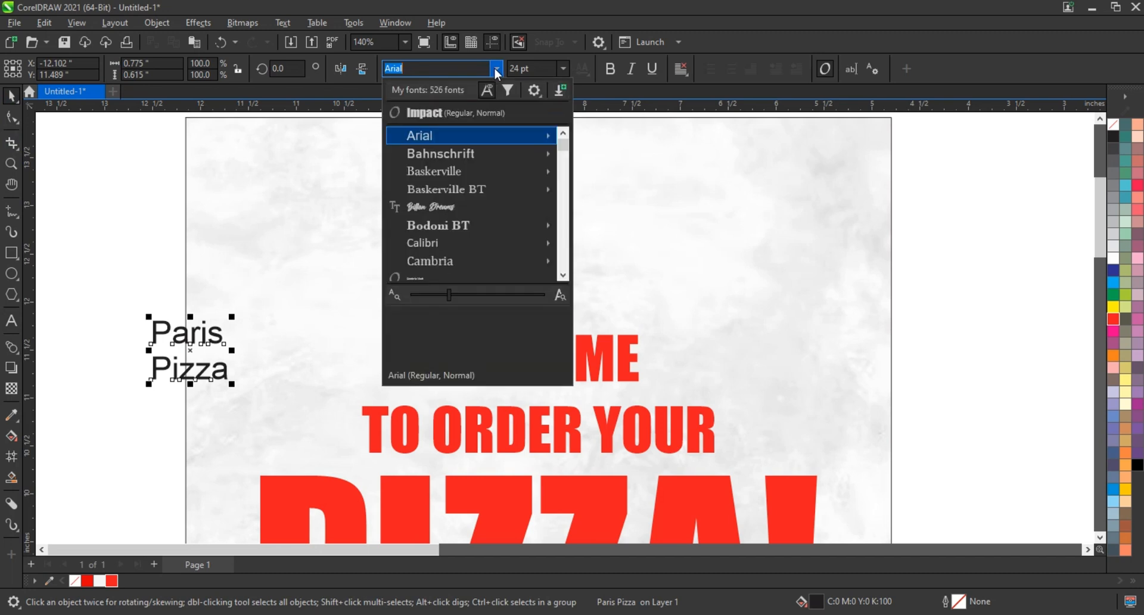
pyautogui.click(459, 206)
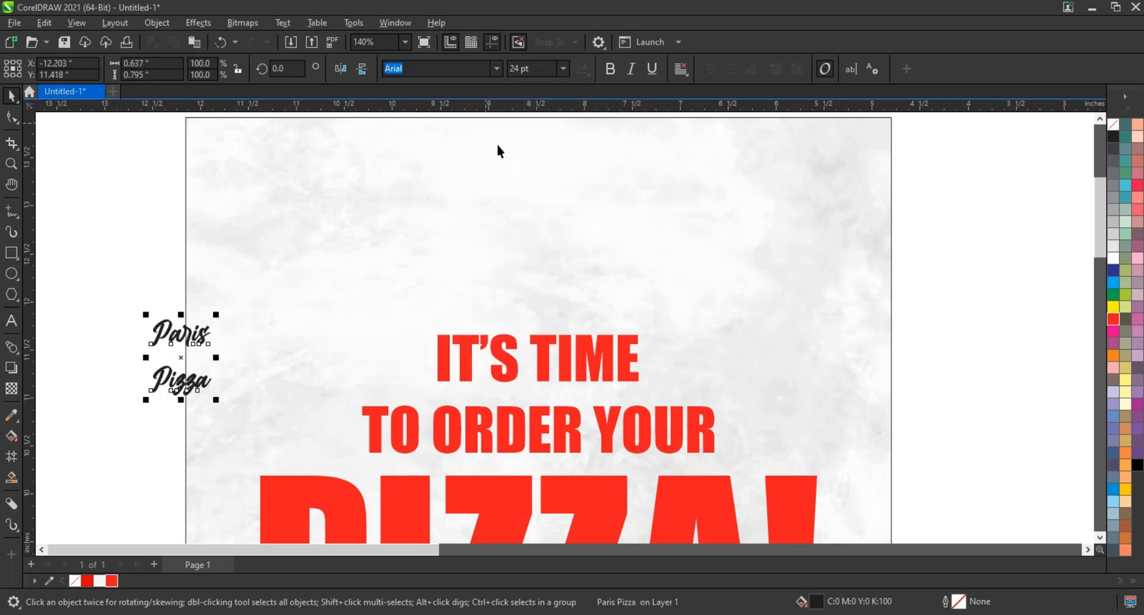
# Step: Break the logo text into separate lines, shrink "Pizza" to about 0.29 in wide and tuck it beneath "Paris"
pyautogui.hotkey('ctrl', 'k')
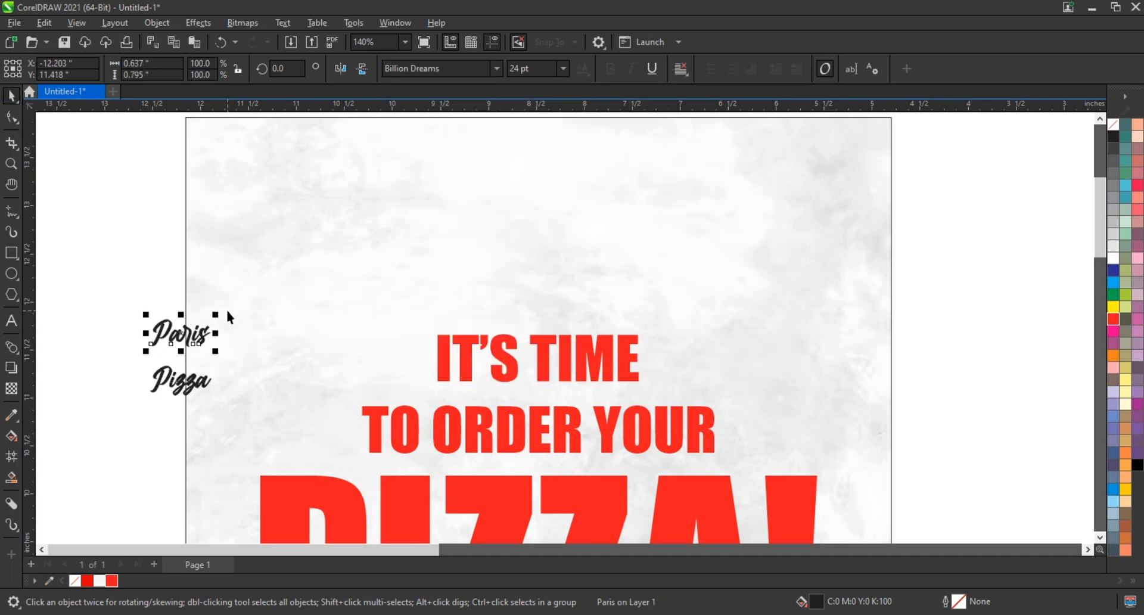
pyautogui.click(184, 377)
pyautogui.moveTo(216, 399); pyautogui.dragTo(179, 356)
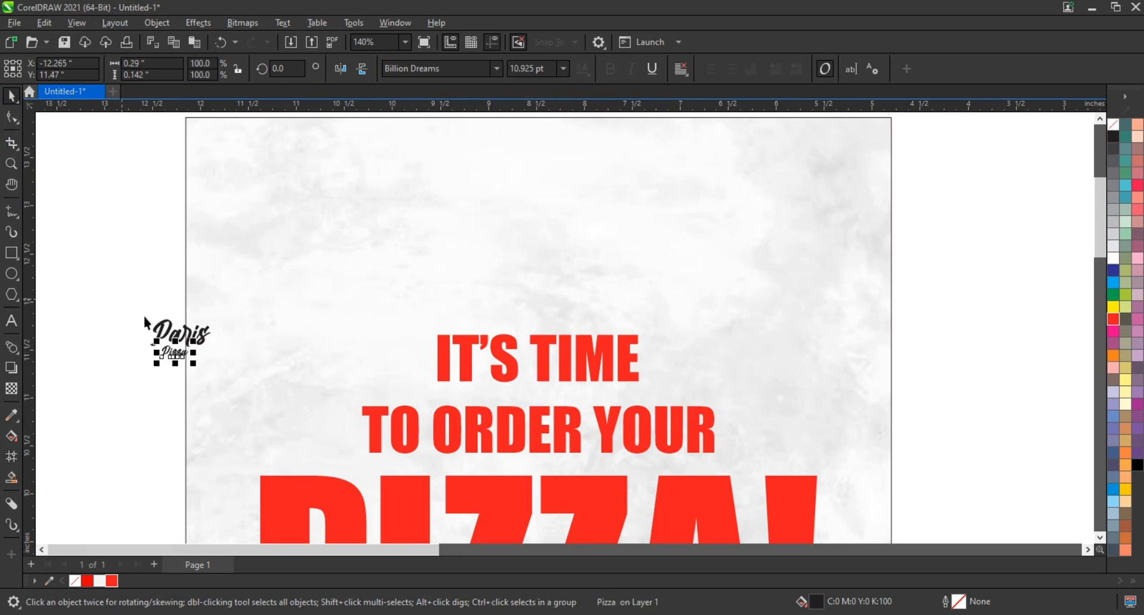
# Step: Weld the "Paris Pizza" words into one curve, enlarged to about 1.99 by 1.31 in and placed above the headline
pyautogui.moveTo(145, 315); pyautogui.dragTo(237, 381)
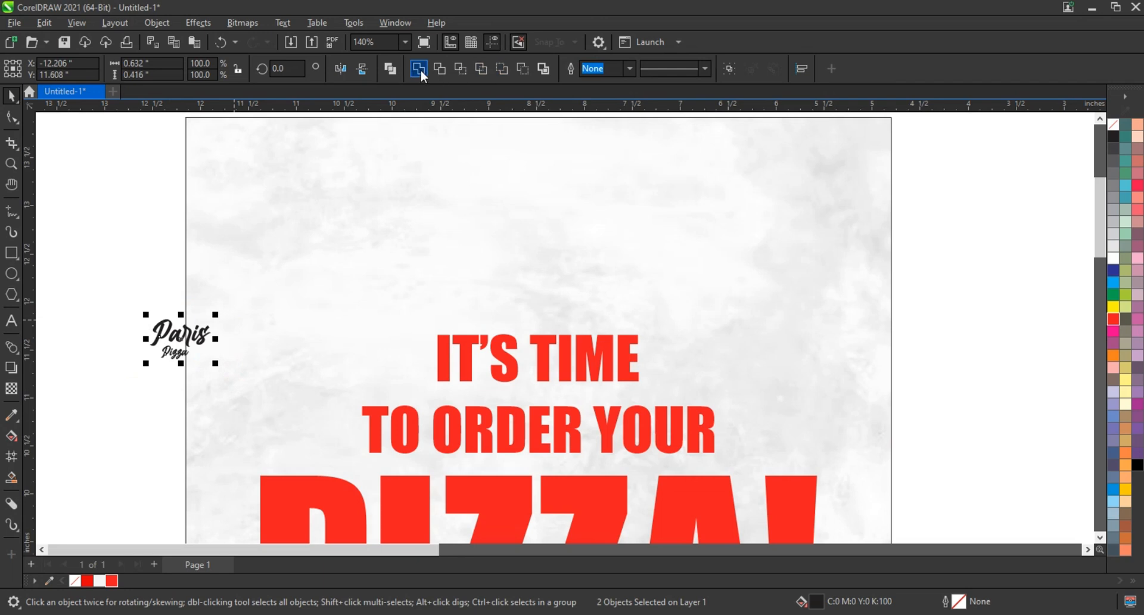
pyautogui.moveTo(212, 320); pyautogui.dragTo(351, 218)
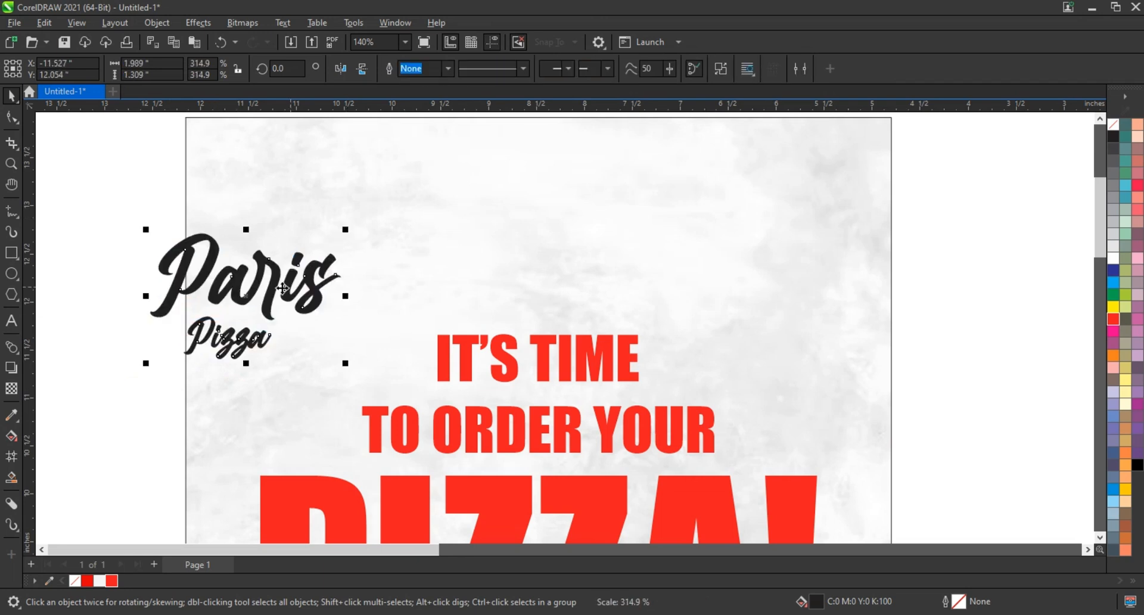
pyautogui.moveTo(284, 290); pyautogui.dragTo(563, 215)
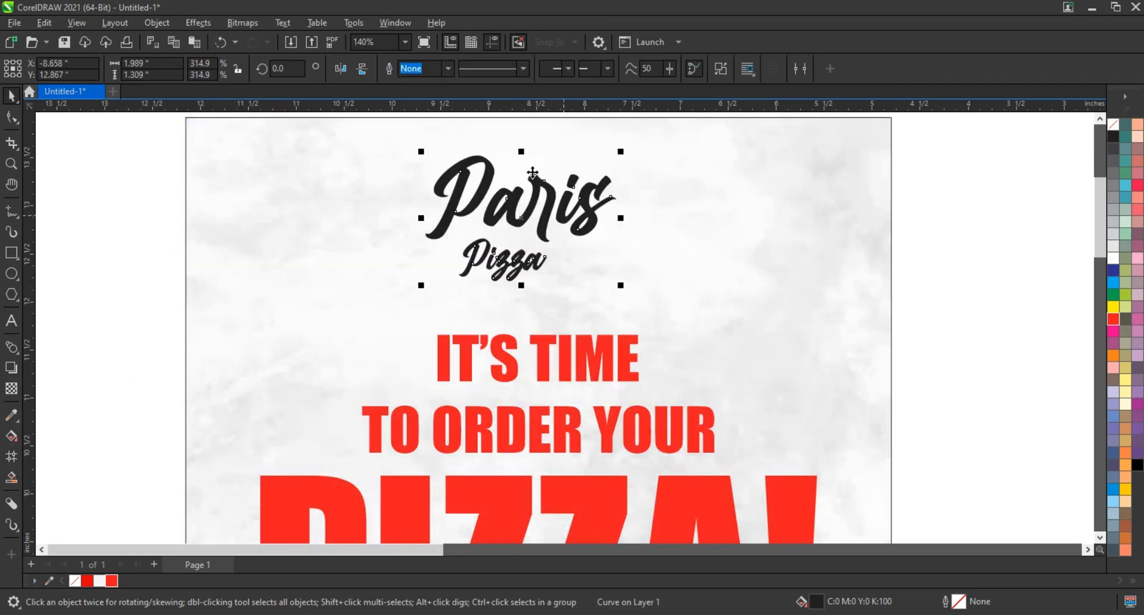
# Step: Fill the "Paris Pizza" curve with dark green C95 M29 Y100 K19
pyautogui.click(1113, 295)
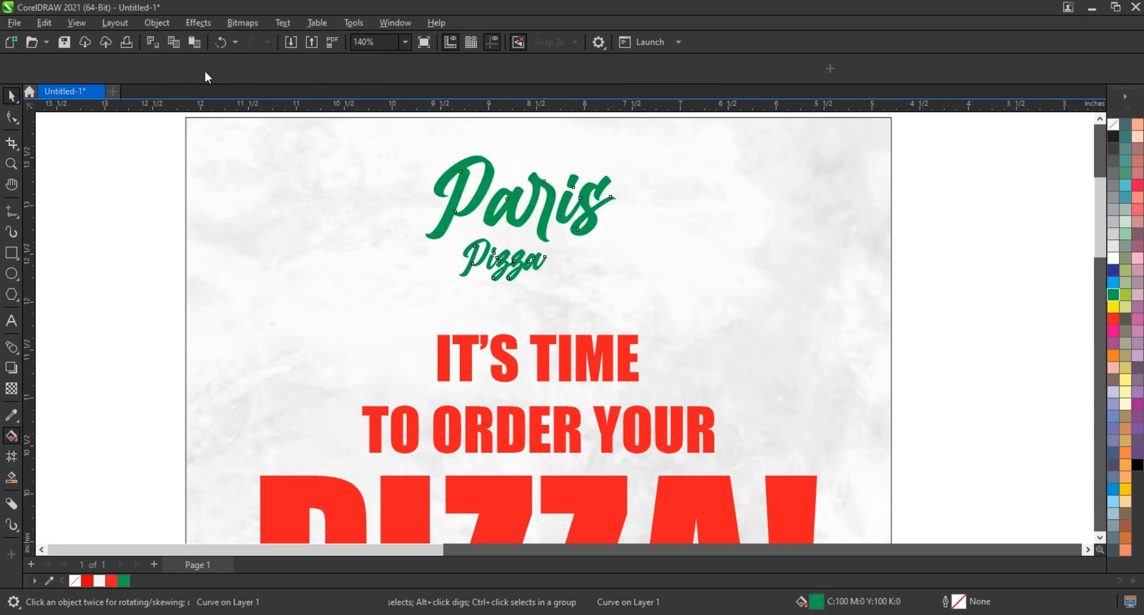
pyautogui.click(206, 69)
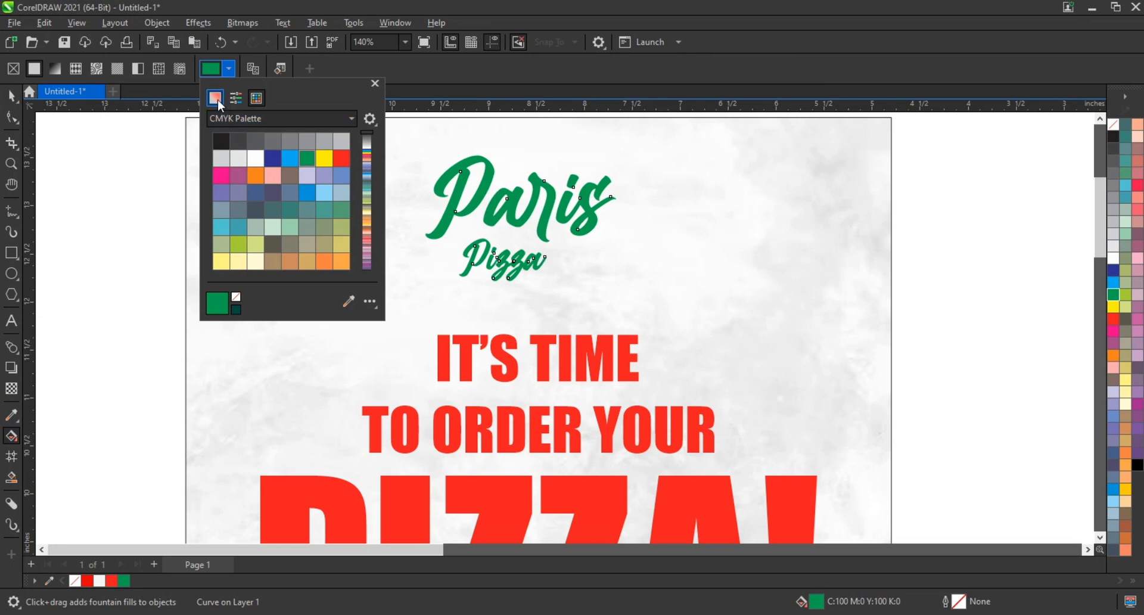
pyautogui.click(216, 98)
pyautogui.click(300, 185)
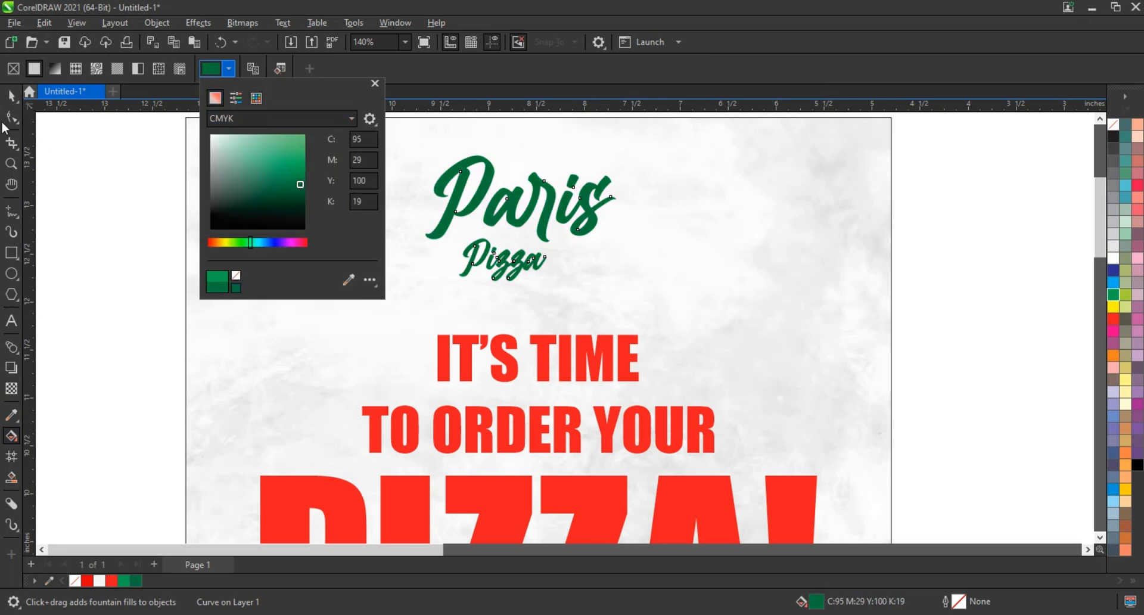
pyautogui.click(11, 95)
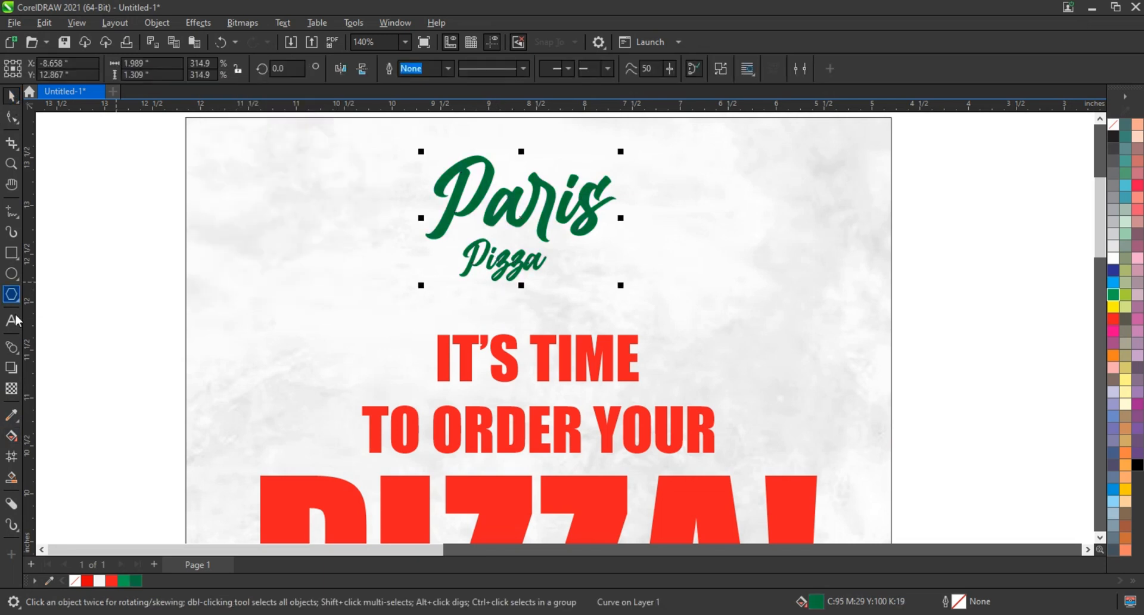
# Step: Add a one-step outside contour with a 0.104 in offset around the "Paris Pizza" lettering, and break the contour apart
pyautogui.click(22, 359)
pyautogui.click(41, 365)
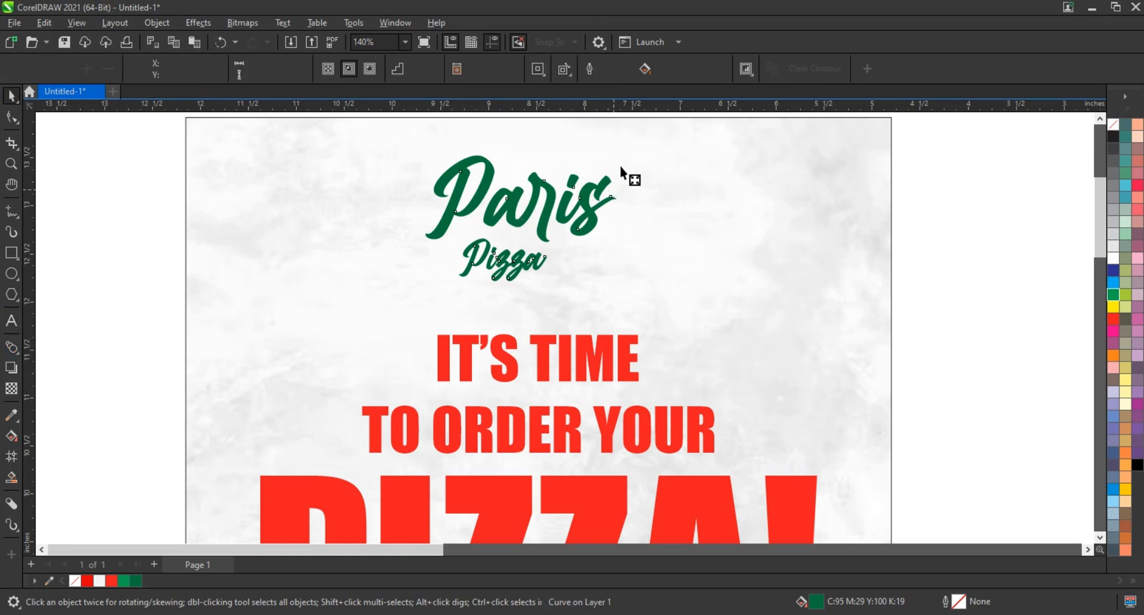
pyautogui.moveTo(619, 166); pyautogui.dragTo(627, 156)
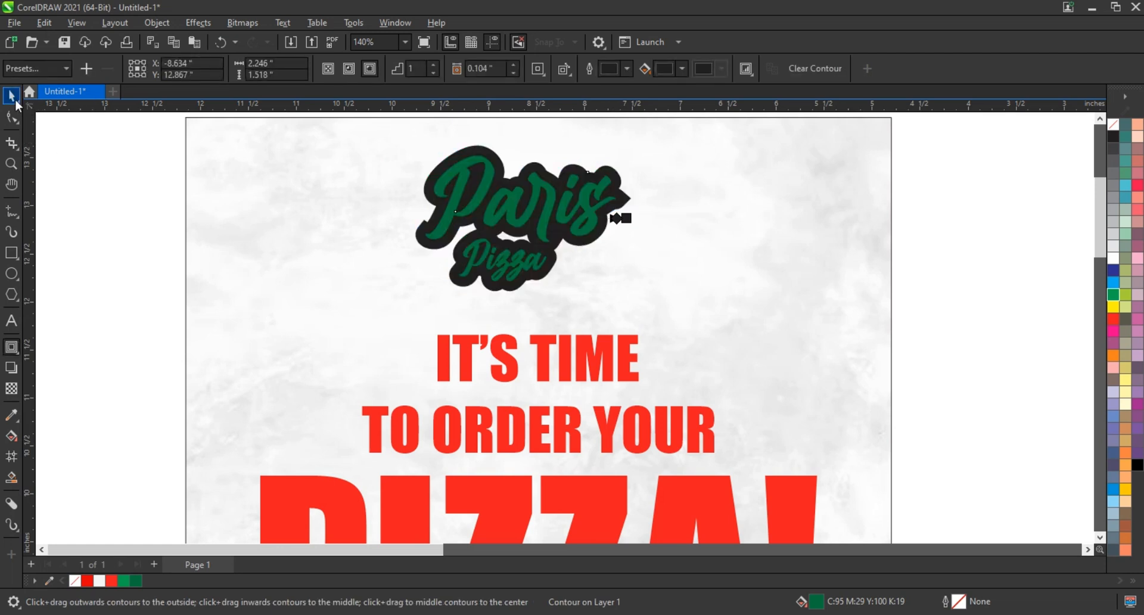
pyautogui.click(14, 99)
pyautogui.click(157, 23)
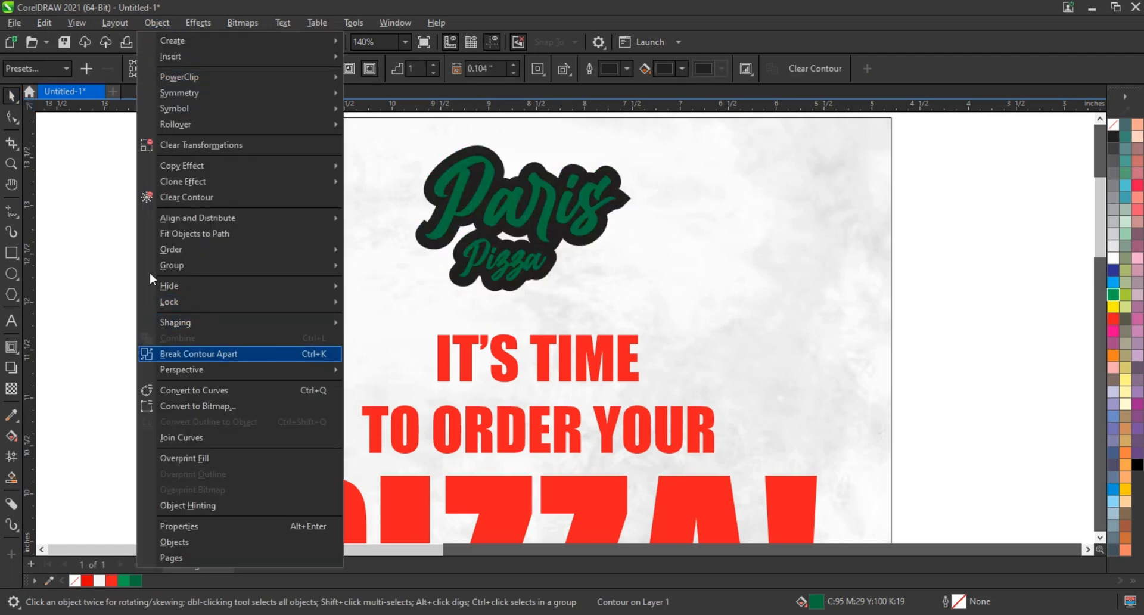
pyautogui.click(199, 353)
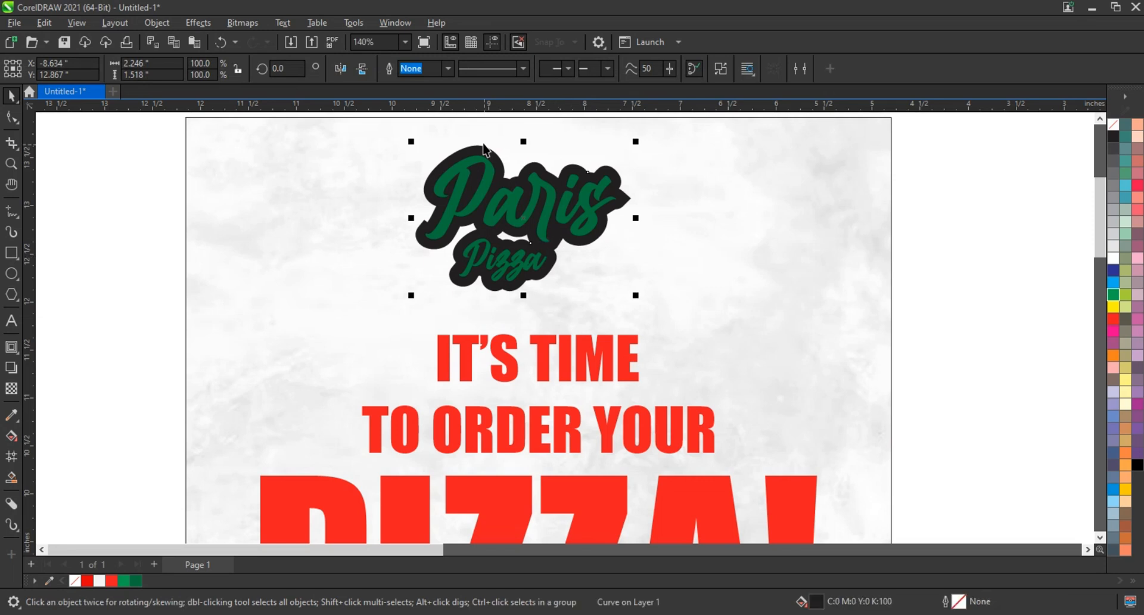
# Step: Fill the logo's backing shape with dark green C95 M29 Y100 K19 and the "Paris Pizza" lettering with white
pyautogui.click(720, 69)
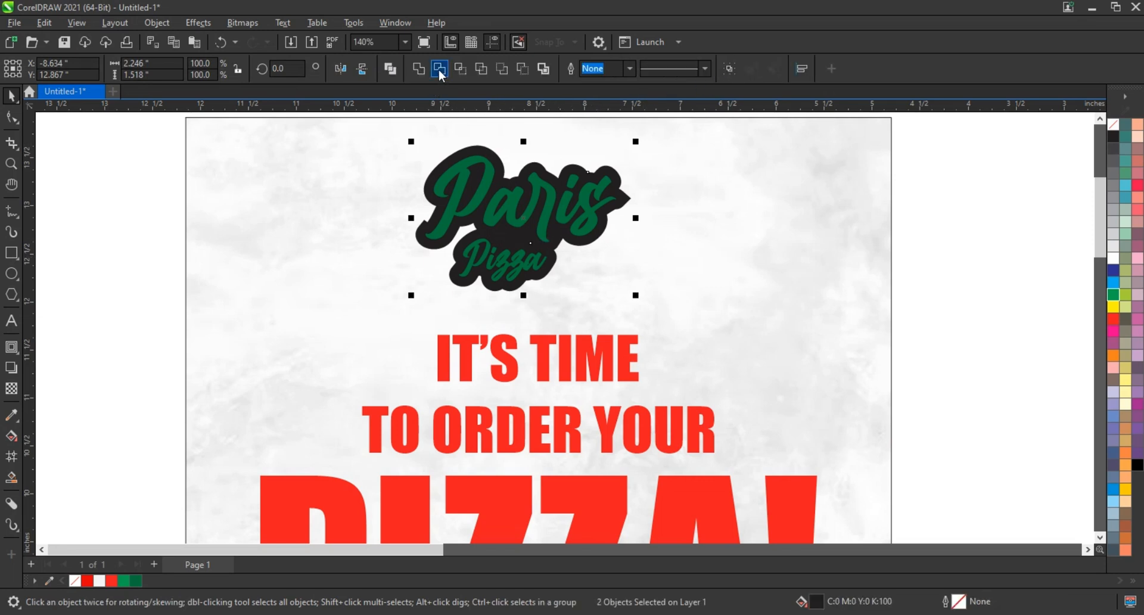
pyautogui.click(137, 581)
pyautogui.press('Escape')
pyautogui.click(556, 222)
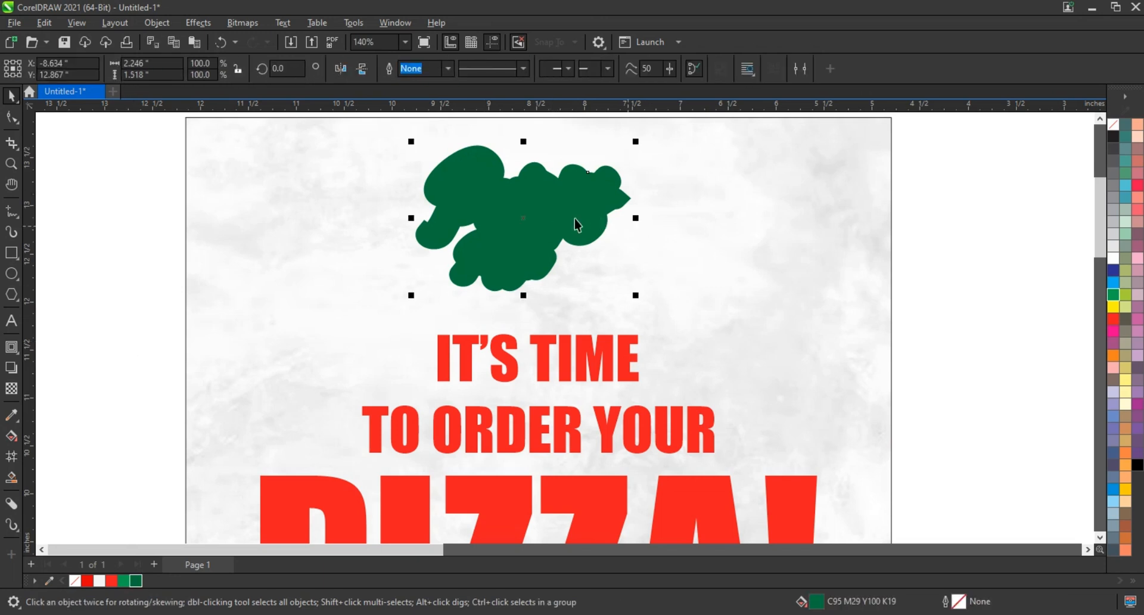
pyautogui.click(1113, 259)
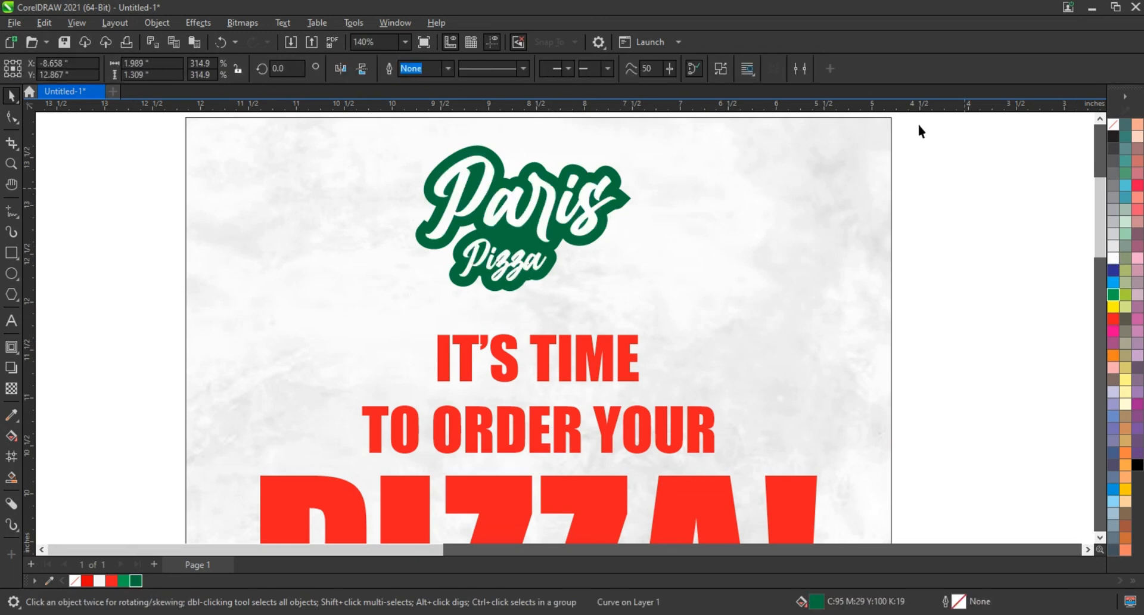
# Step: Shrink the logo lettering and backing together to about 1.70 by 1.15 in, centred above the headline
pyautogui.moveTo(919, 125); pyautogui.dragTo(357, 288)
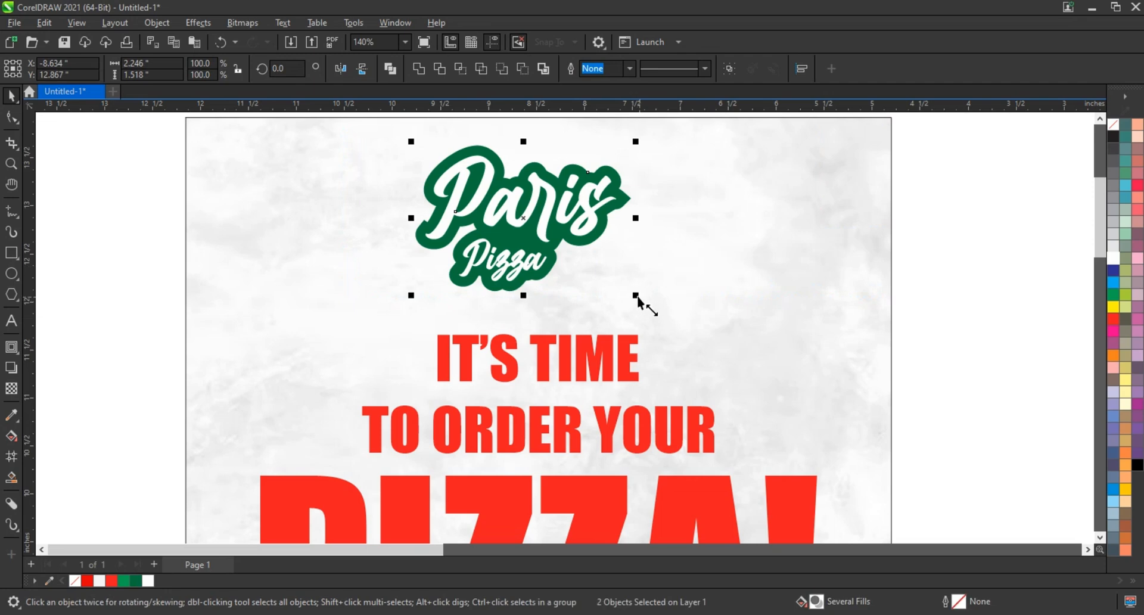
pyautogui.moveTo(636, 296); pyautogui.dragTo(622, 296)
pyautogui.moveTo(547, 221); pyautogui.dragTo(558, 213)
pyautogui.scroll(-1, 483, 292)
pyautogui.scroll(-2, 608, 262)
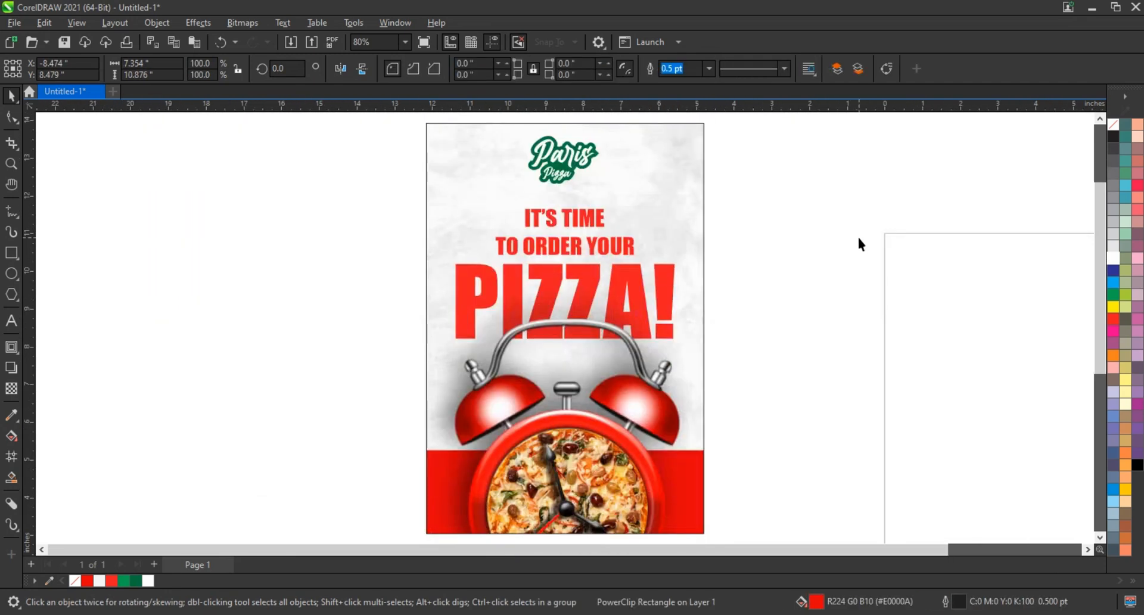
pyautogui.moveTo(736, 124); pyautogui.dragTo(482, 207)
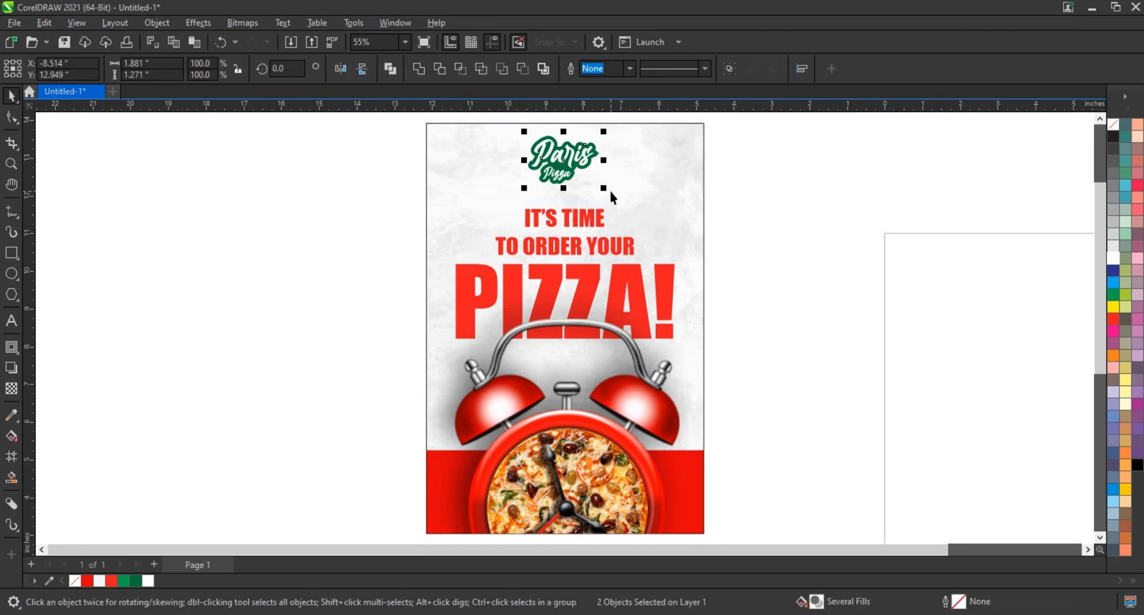
pyautogui.moveTo(606, 195); pyautogui.dragTo(601, 191)
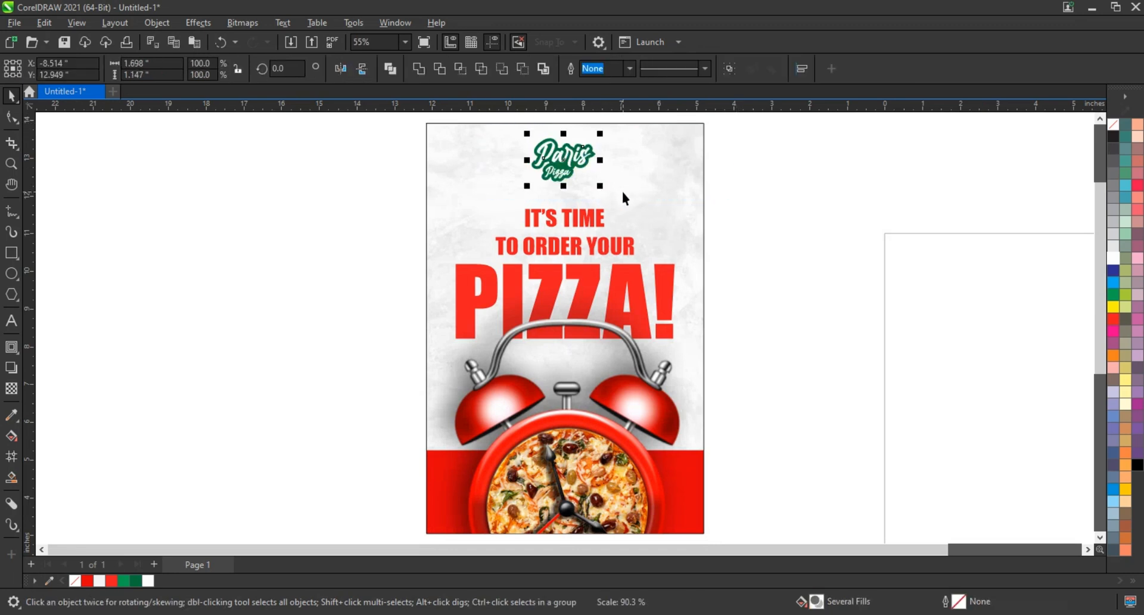
pyautogui.click(741, 206)
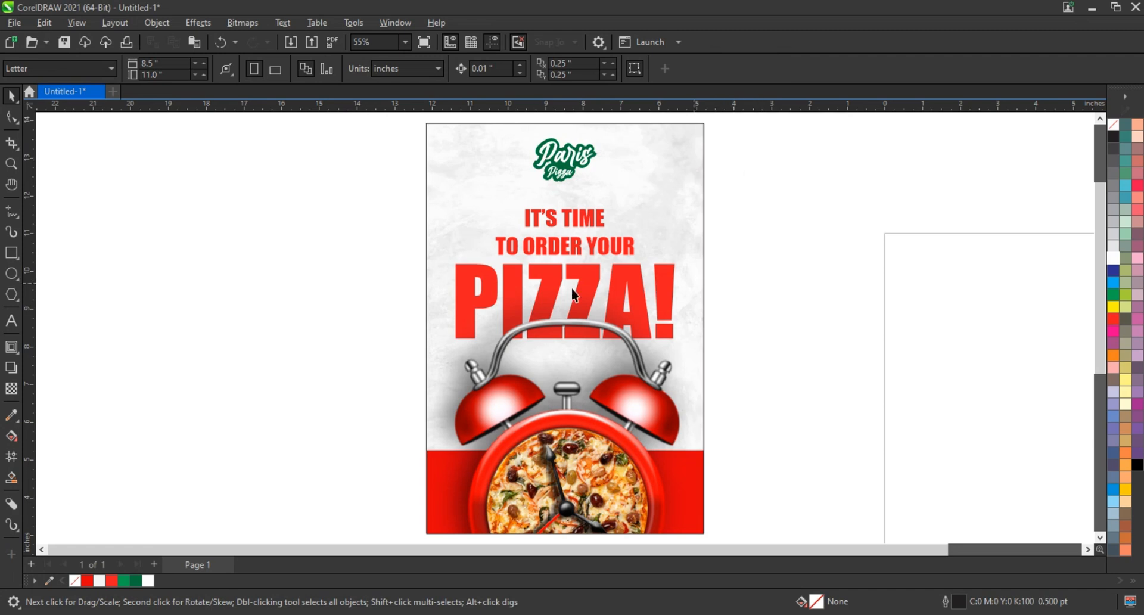
pyautogui.click(558, 156)
pyautogui.click(763, 159)
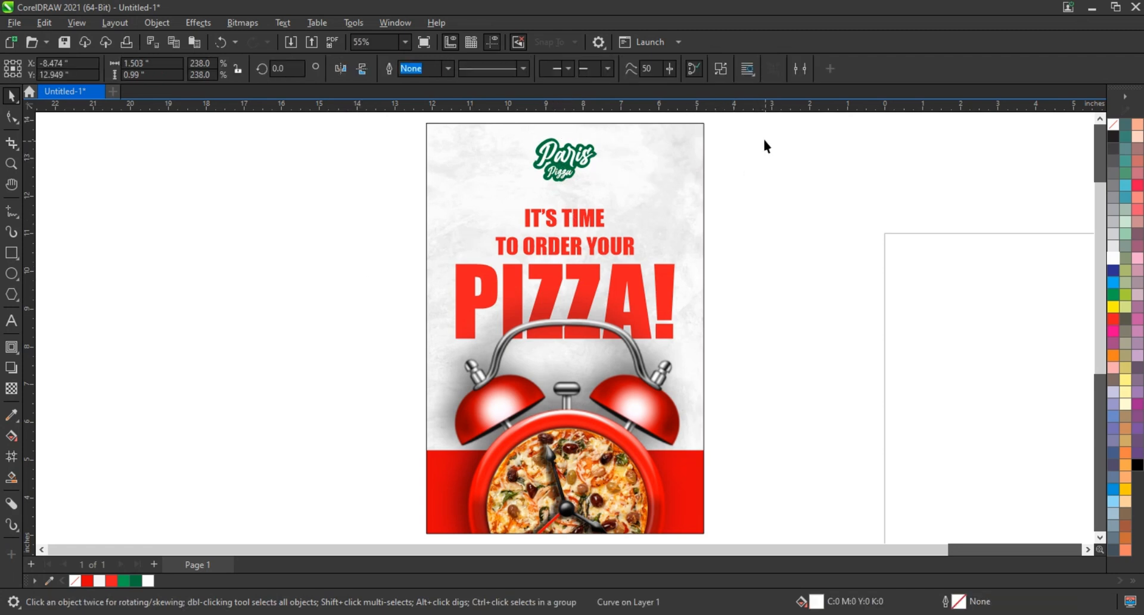
# Step: Remove the outline from the poster's background PowerClip rectangle
pyautogui.click(700, 141)
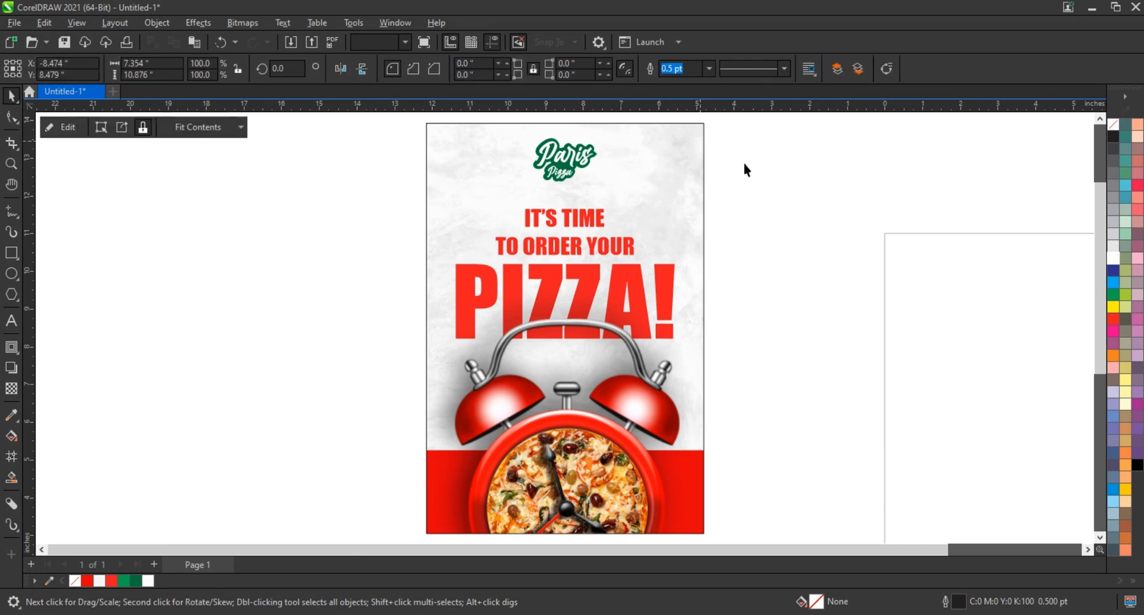
pyautogui.rightClick(1112, 124)
pyautogui.click(1082, 136)
pyautogui.click(842, 209)
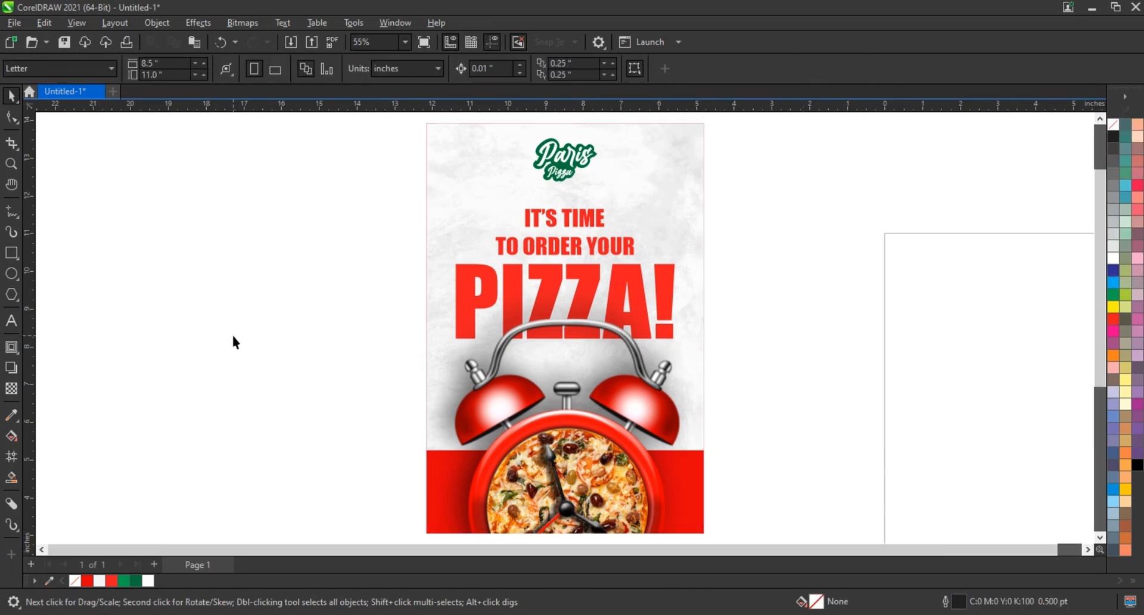
# Step: Move the leaf image onto the upper part of the poster's left edge and send the poster rectangle behind it
pyautogui.scroll(-2, 232, 342)
pyautogui.click(878, 415)
pyautogui.moveTo(879, 415); pyautogui.dragTo(370, 259)
pyautogui.moveTo(263, 192); pyautogui.dragTo(597, 499)
pyautogui.hotkey('shift', 'F2')
pyautogui.click(468, 236)
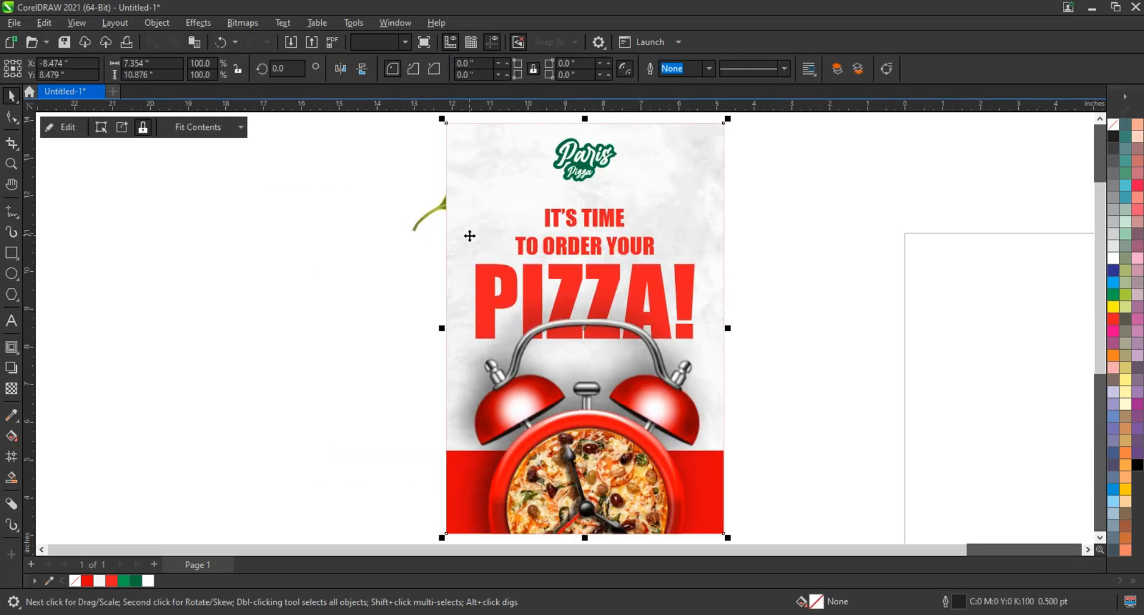
pyautogui.hotkey('shift', 'pagedown')
pyautogui.click(470, 200)
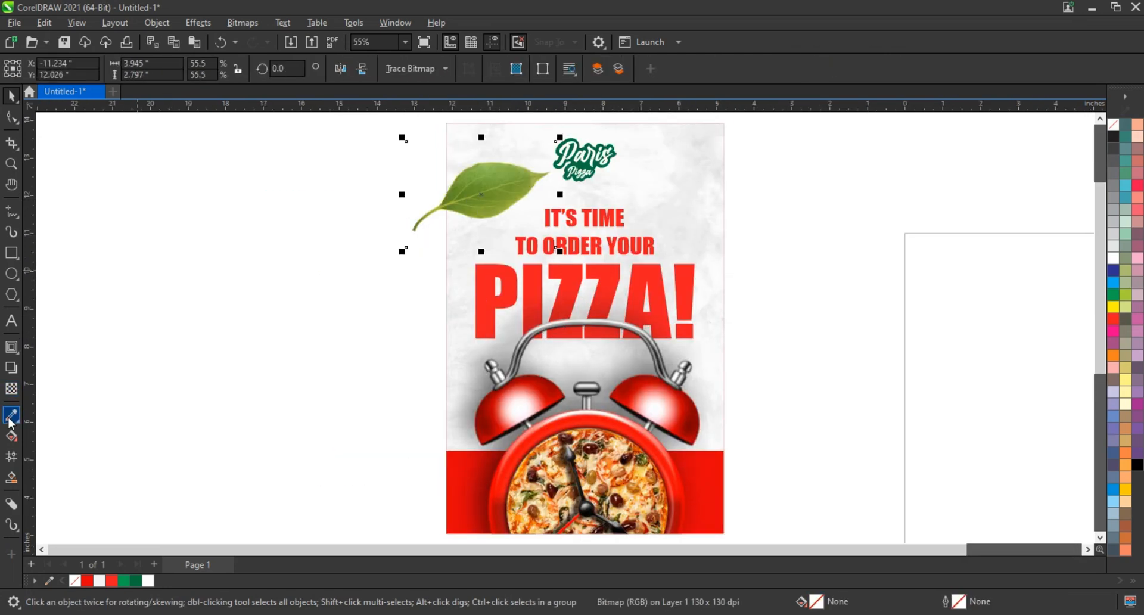
pyautogui.moveTo(465, 201); pyautogui.dragTo(437, 202)
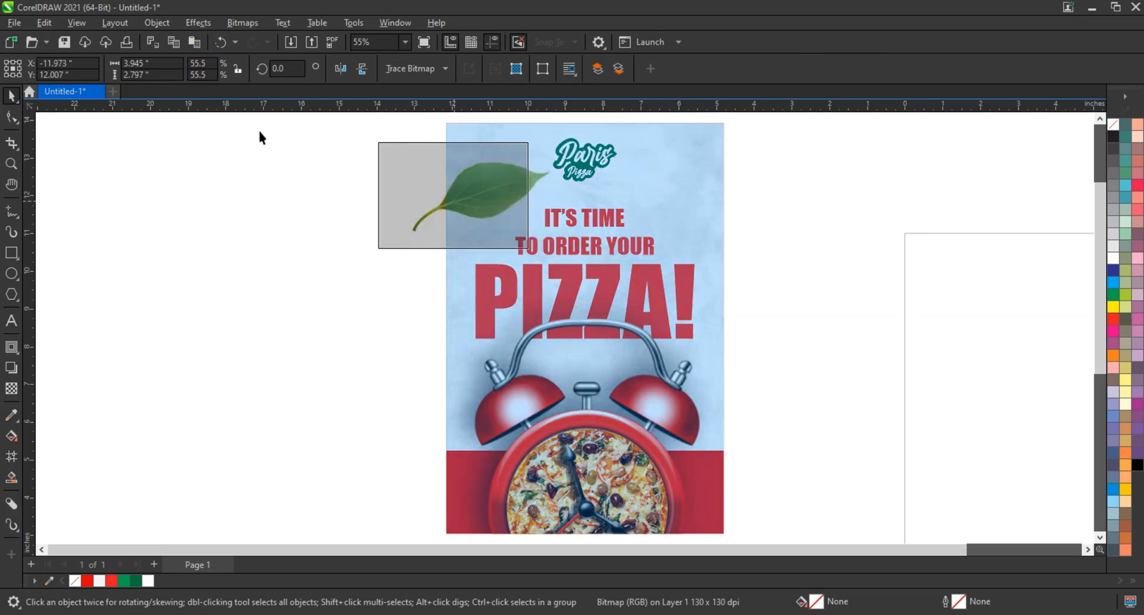
# Step: Adjust the leaf image to brightness -19 and contrast 54
pyautogui.click(198, 23)
pyautogui.moveTo(214, 56)
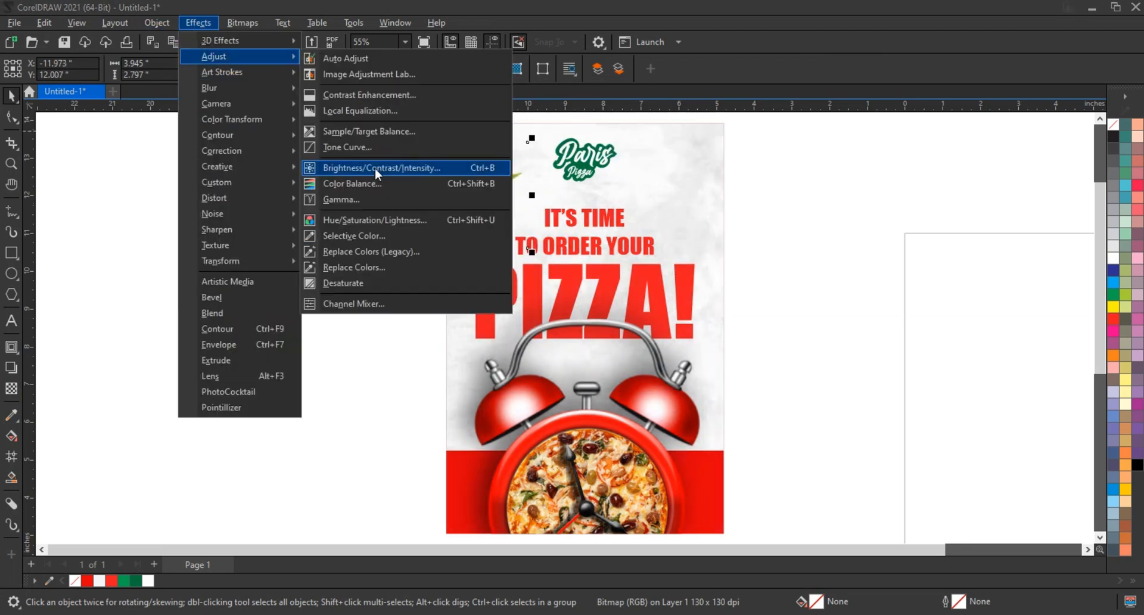
pyautogui.click(374, 167)
pyautogui.moveTo(746, 281); pyautogui.dragTo(777, 305)
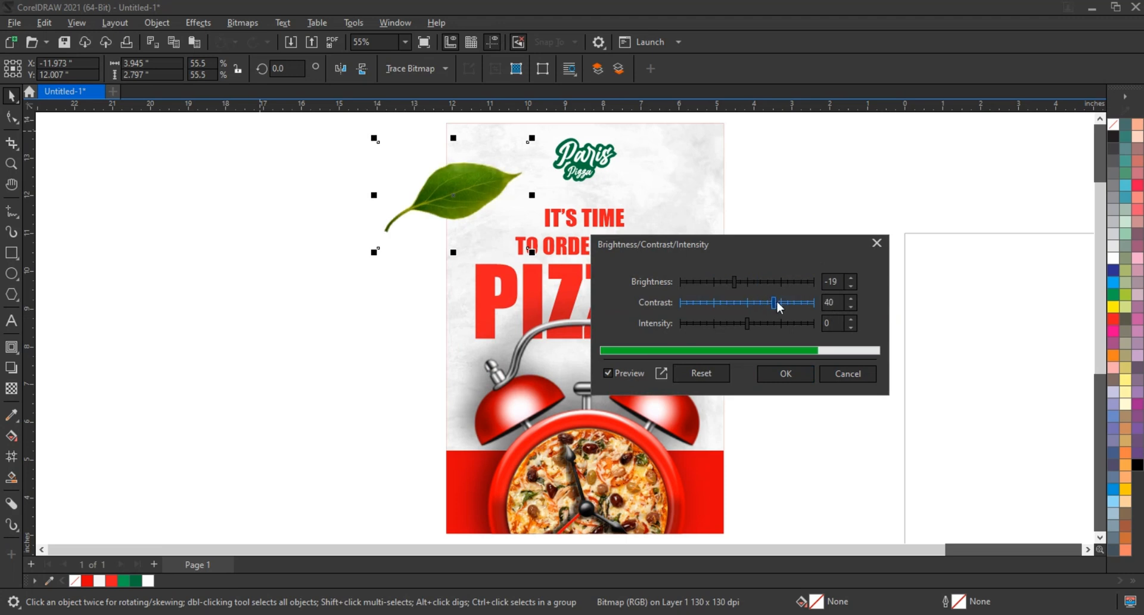
pyautogui.click(785, 374)
# Step: Shrink the leaf and place a smaller copy, about 1.53 by 1.09 in and mirrored, above it beside the logo
pyautogui.moveTo(532, 138); pyautogui.dragTo(519, 153)
pyautogui.moveTo(511, 238); pyautogui.dragTo(486, 233)
pyautogui.rightClick(485, 233)
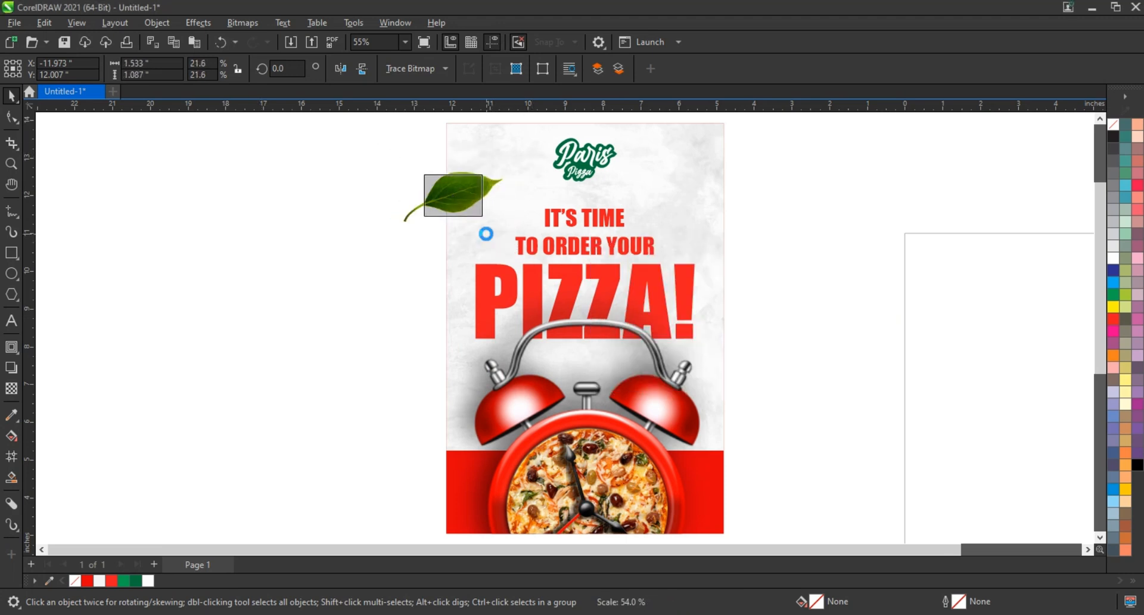
pyautogui.click(362, 68)
pyautogui.moveTo(456, 191); pyautogui.dragTo(499, 155)
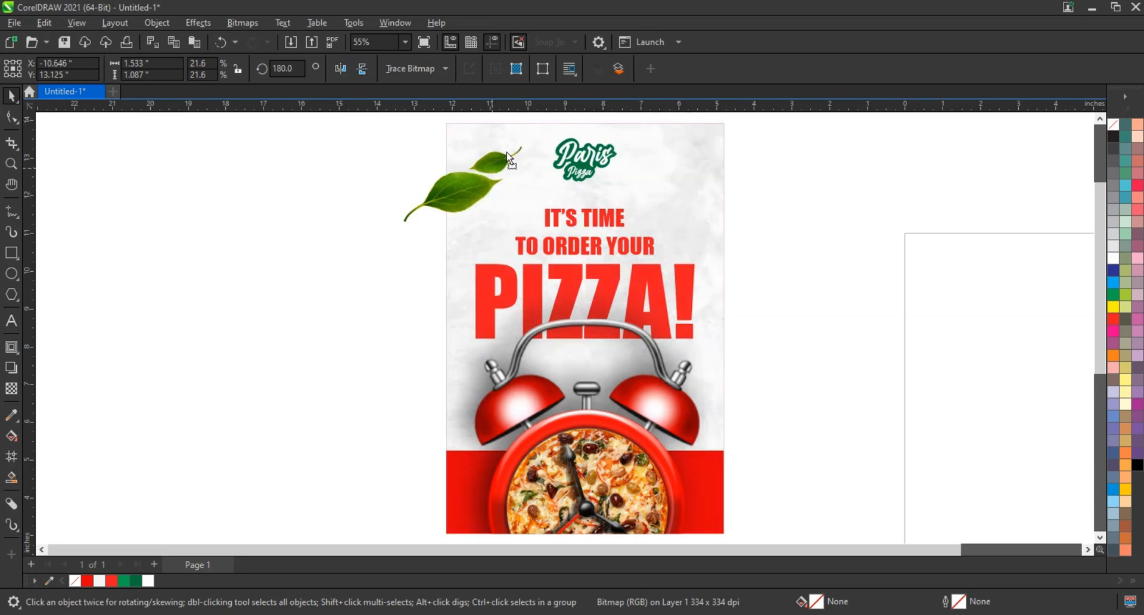
pyautogui.scroll(-1, 671, 263)
pyautogui.moveTo(545, 189); pyautogui.dragTo(557, 177)
pyautogui.click(390, 239)
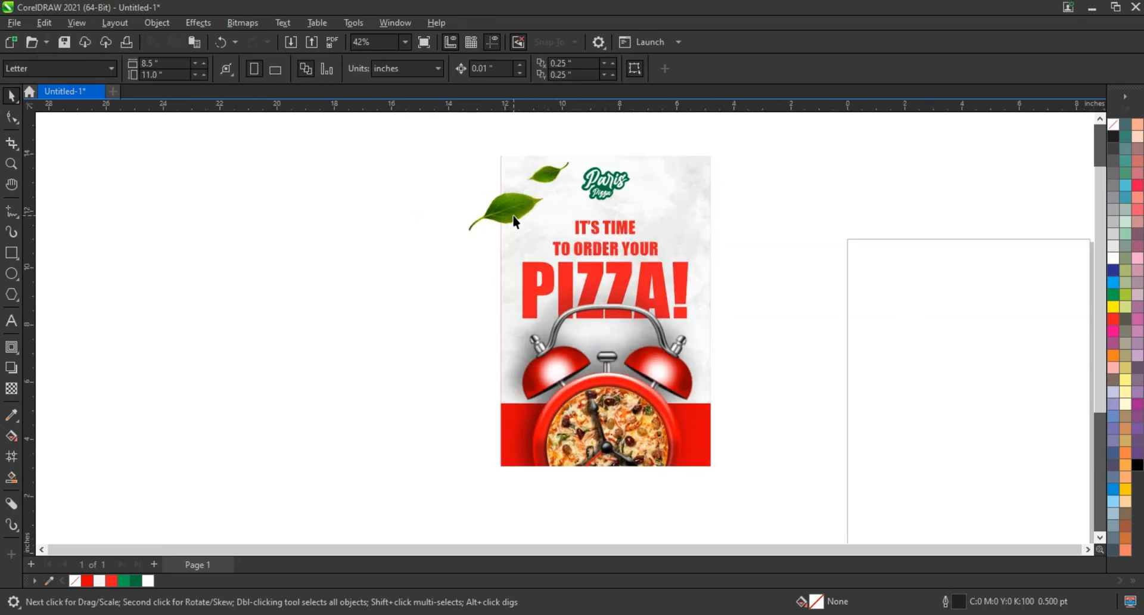
# Step: Copy the large leaf down beside the clock's left bell, scaled to about 2.43 by 1.72 in
pyautogui.moveTo(503, 217); pyautogui.dragTo(495, 359)
pyautogui.rightClick(497, 393)
pyautogui.moveTo(543, 321); pyautogui.dragTo(537, 326)
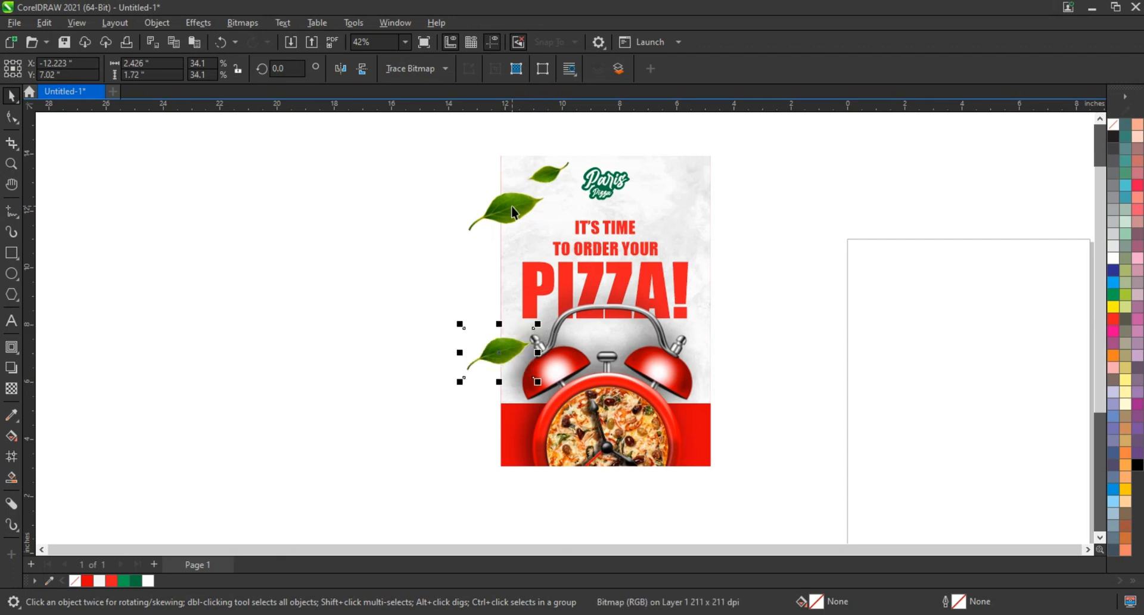
# Step: Place two copies of the small leaf along the poster's right edge, one beside the headline and one rotated near the right bell
pyautogui.moveTo(546, 171); pyautogui.dragTo(727, 358)
pyautogui.rightClick(701, 230)
pyautogui.rightClick(689, 332)
pyautogui.click(566, 215)
pyautogui.click(700, 323)
pyautogui.click(748, 324)
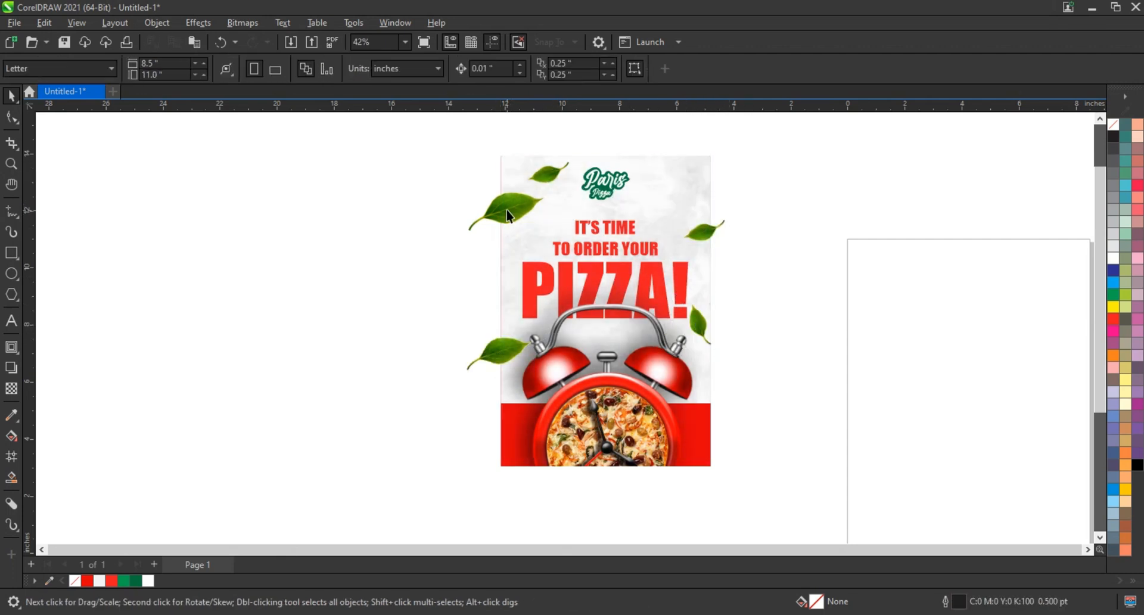
# Step: Copy the large leaf to the poster's right edge over the exclamation mark of "PIZZA!" and mirror it horizontally
pyautogui.rightClick(703, 371)
pyautogui.moveTo(509, 212); pyautogui.dragTo(740, 297)
pyautogui.click(340, 68)
# Step: Apply a Gaussian blur with a radius of about 14.4 pixels to all six leaves together
pyautogui.keyDown('shift'); pyautogui.click(707, 342); pyautogui.keyUp('shift')
pyautogui.keyDown('shift'); pyautogui.click(709, 238); pyautogui.keyUp('shift')
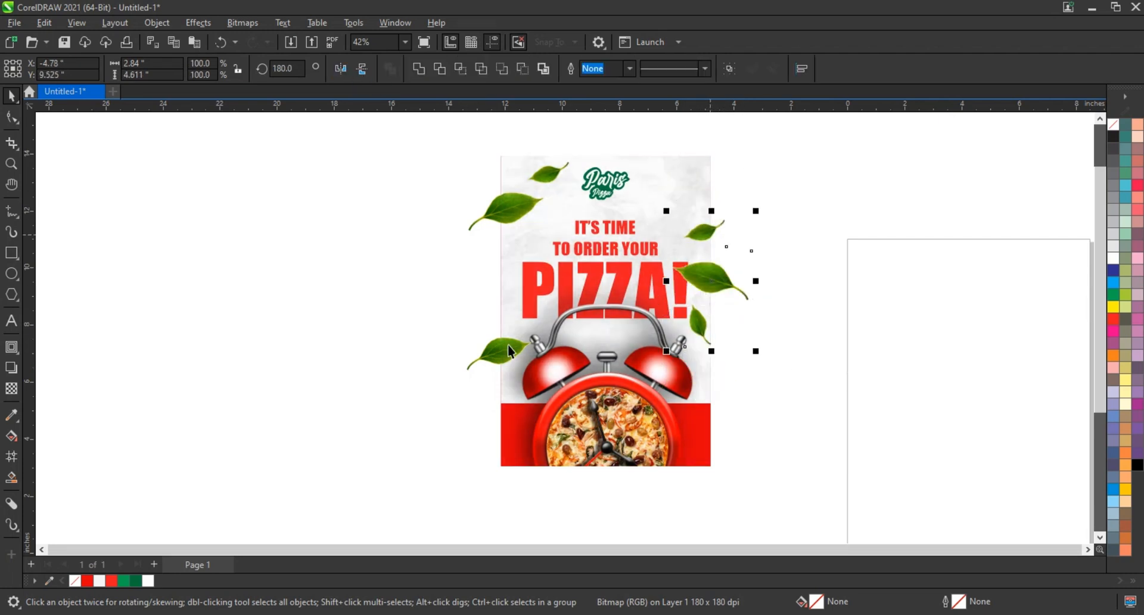
pyautogui.keyDown('shift'); pyautogui.click(508, 345); pyautogui.keyUp('shift')
pyautogui.keyDown('shift'); pyautogui.click(508, 207); pyautogui.keyUp('shift')
pyautogui.keyDown('shift'); pyautogui.click(539, 170); pyautogui.keyUp('shift')
pyautogui.hotkey('shift', 'F2')
pyautogui.click(205, 23)
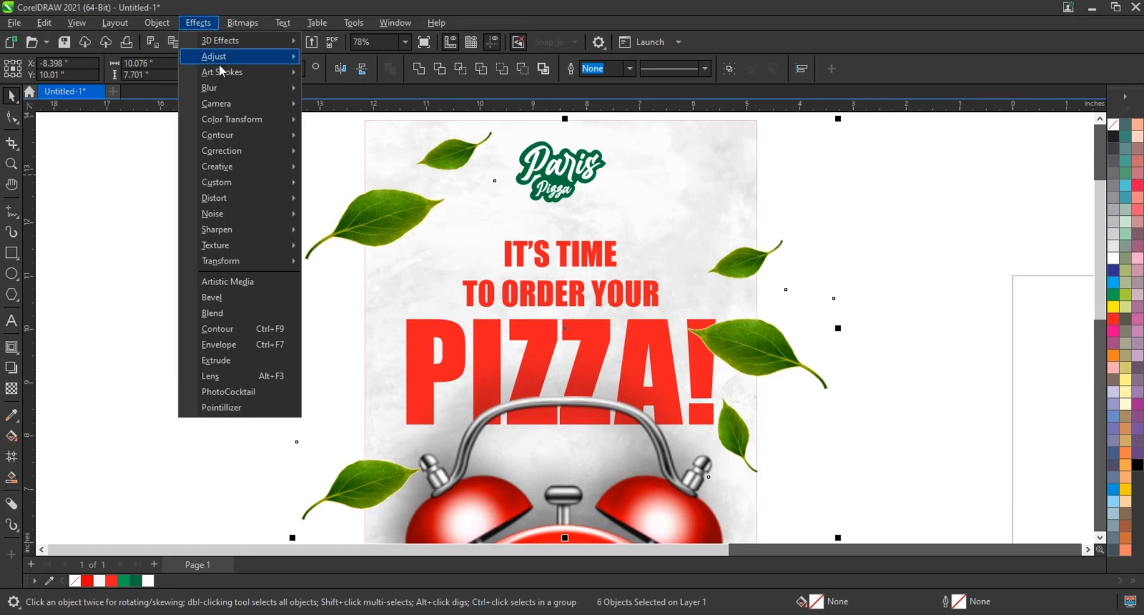
pyautogui.moveTo(225, 90)
pyautogui.click(350, 106)
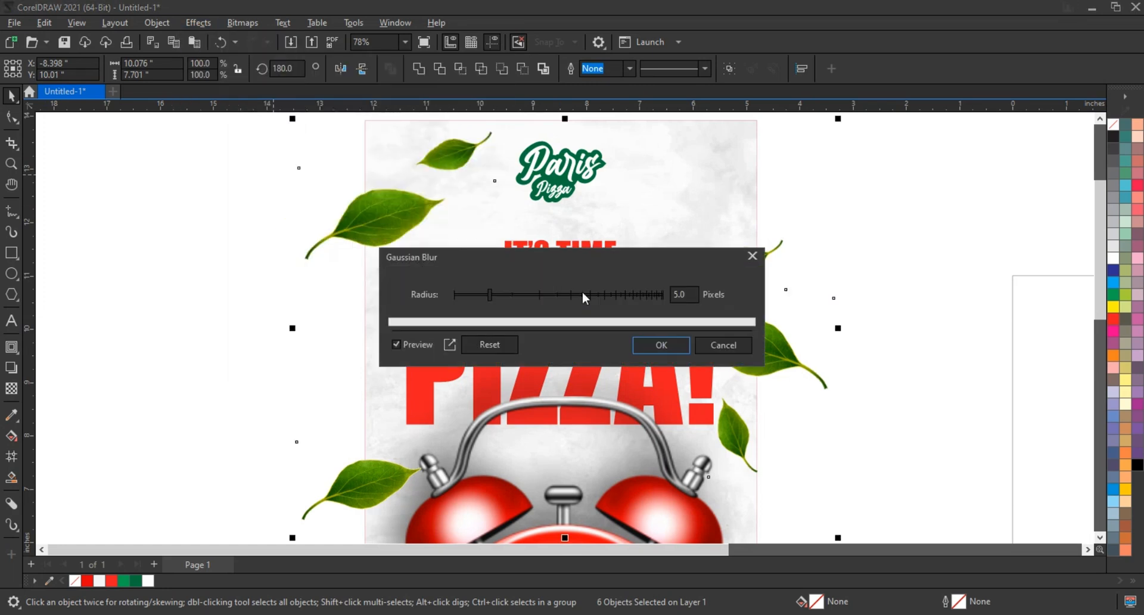
pyautogui.click(516, 296)
pyautogui.moveTo(516, 295); pyautogui.dragTo(525, 294)
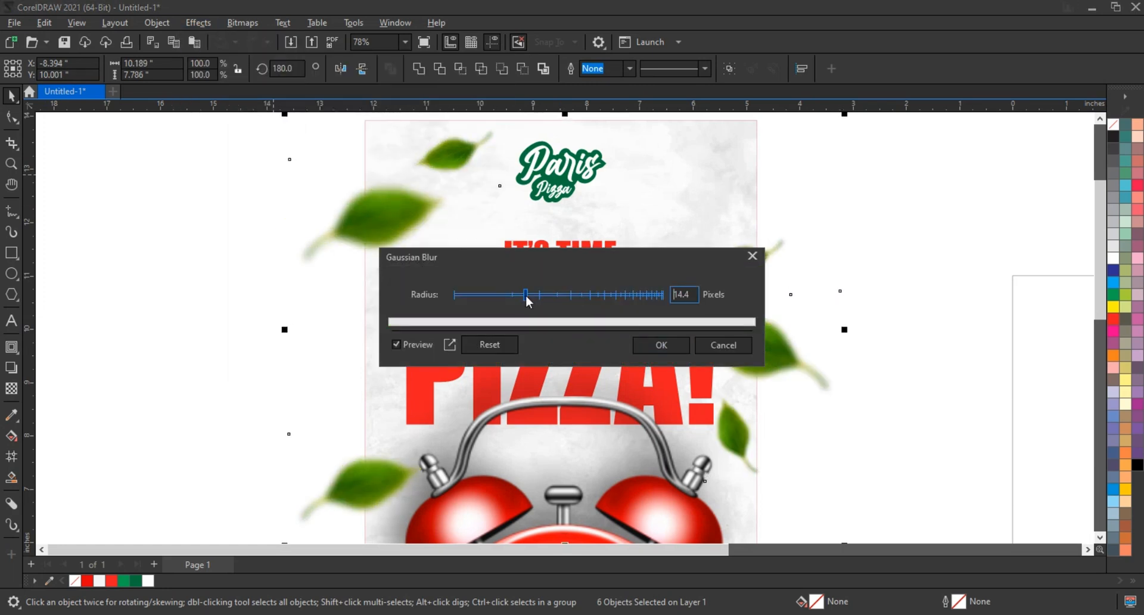
pyautogui.click(661, 345)
# Step: PowerClip the six blurred leaves inside the poster rectangle to trim them at its edges
pyautogui.scroll(-3, 604, 311)
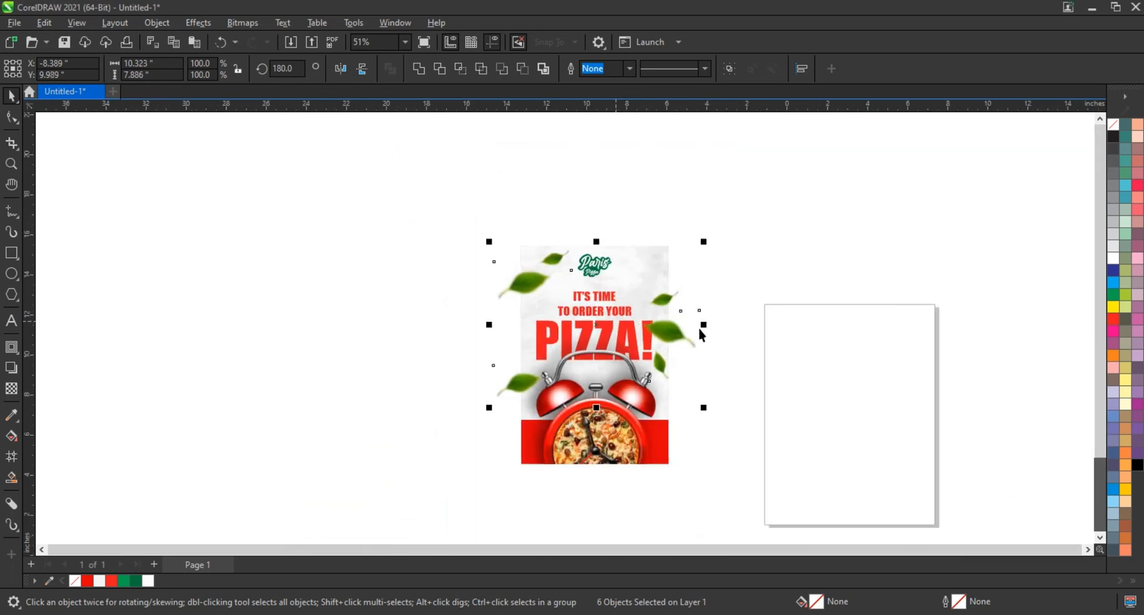
pyautogui.rightClick(679, 334)
pyautogui.click(726, 402)
pyautogui.click(634, 445)
# Step: Examine the whole poster in a full-screen preview and return to the drawing
pyautogui.moveTo(717, 480); pyautogui.dragTo(456, 216)
pyautogui.hotkey('shift', 'F2')
pyautogui.click(816, 306)
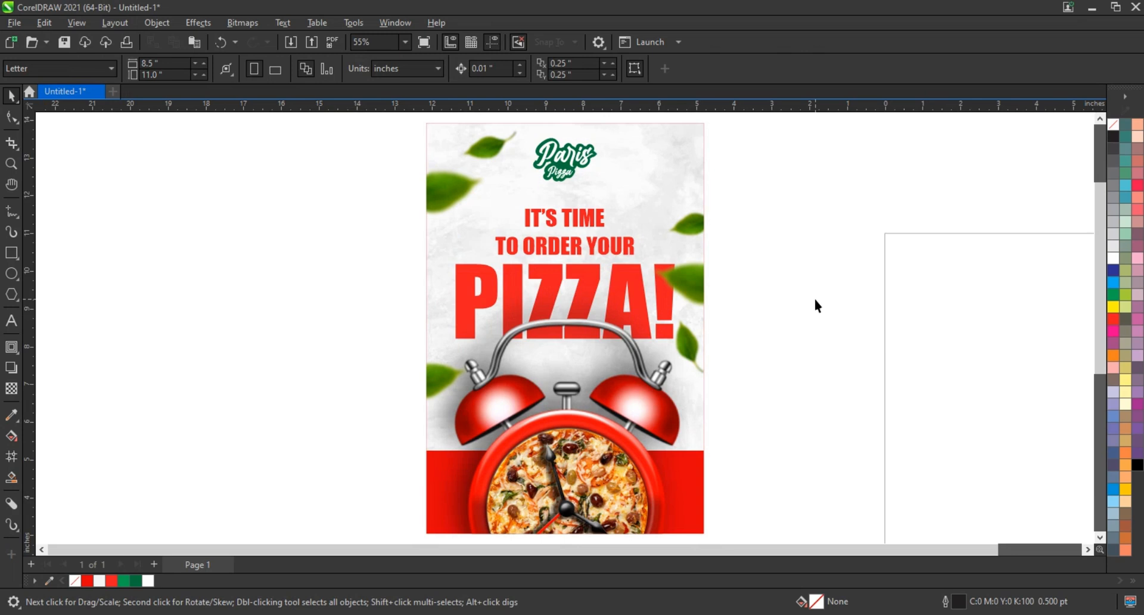
pyautogui.press('F9')
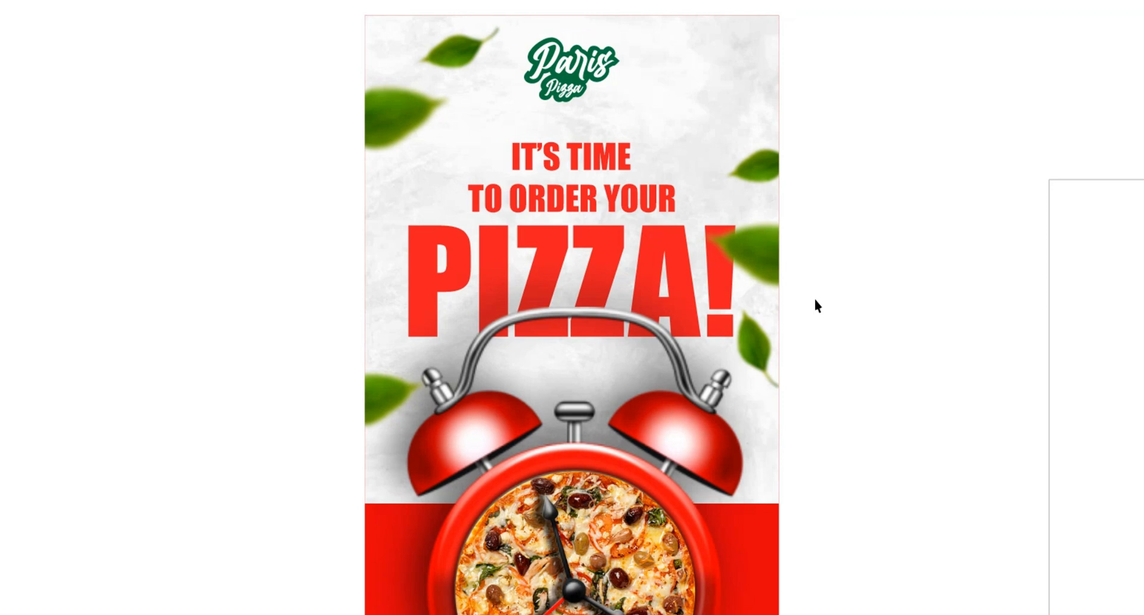
pyautogui.press('Escape')
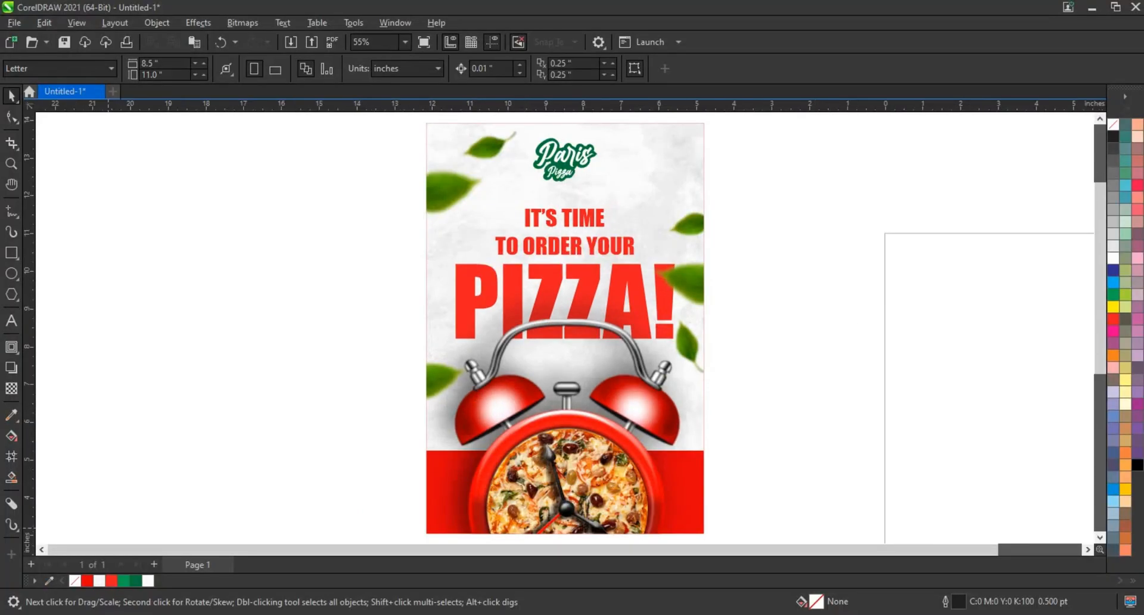